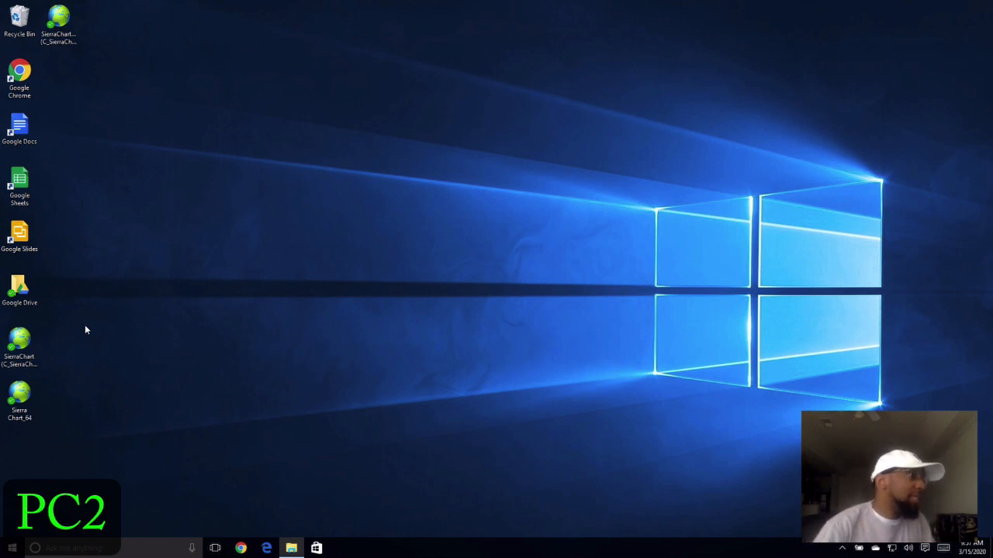
# - Launch Sierra Chart, dismiss each Service Connection Error dialog, and disconnect from the data service
pyautogui.doubleClick(28, 336)
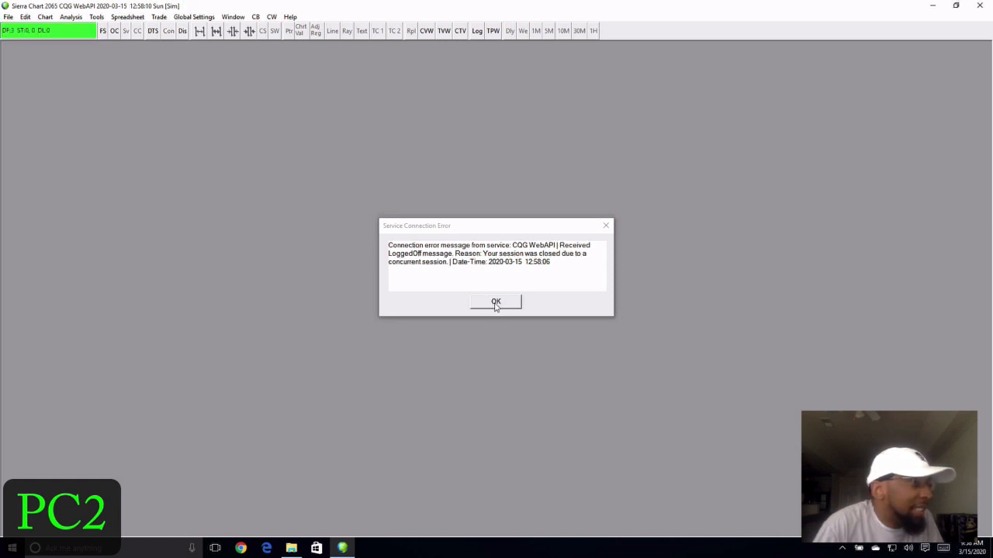
pyautogui.click(496, 303)
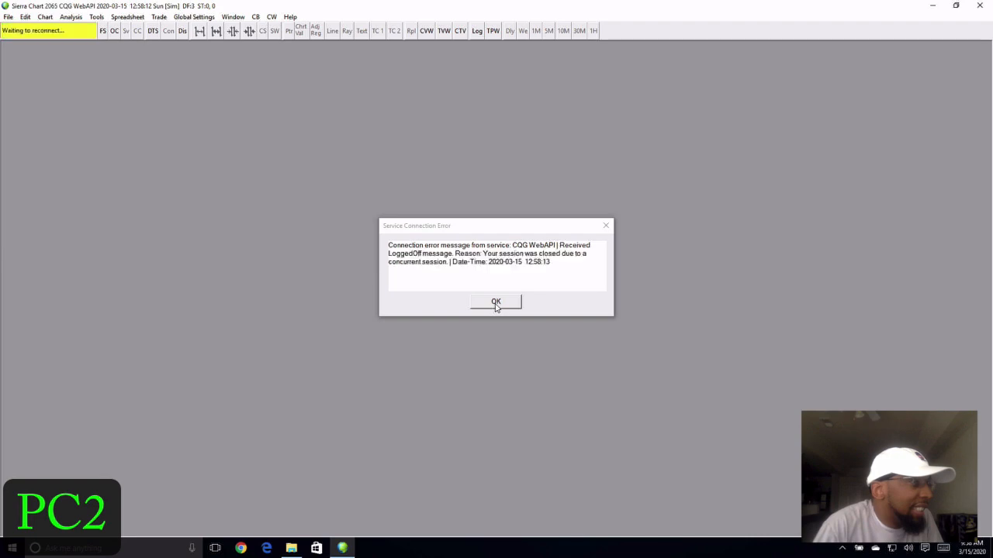
pyautogui.click(496, 302)
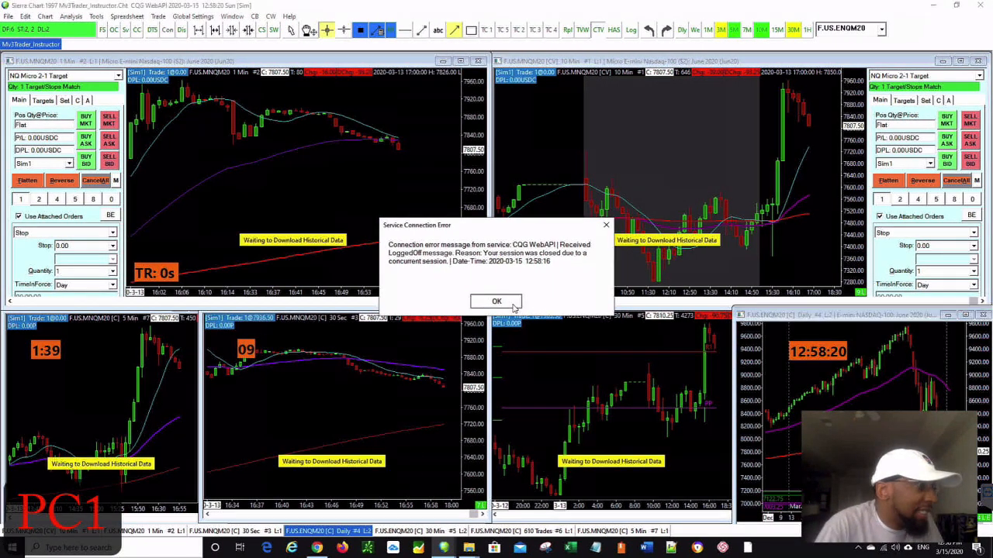
pyautogui.click(512, 303)
pyautogui.click(182, 30)
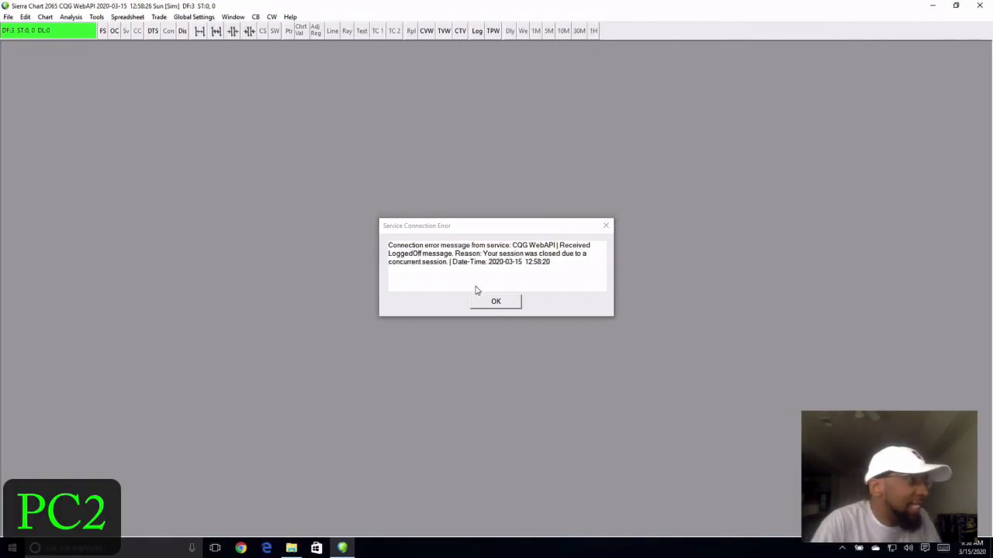
pyautogui.click(496, 302)
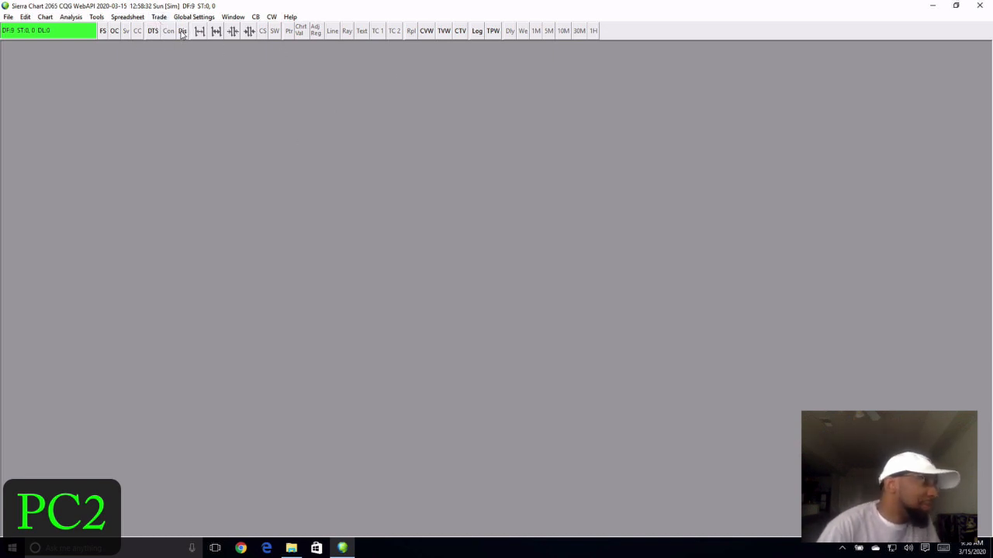
pyautogui.moveTo(60, 11)
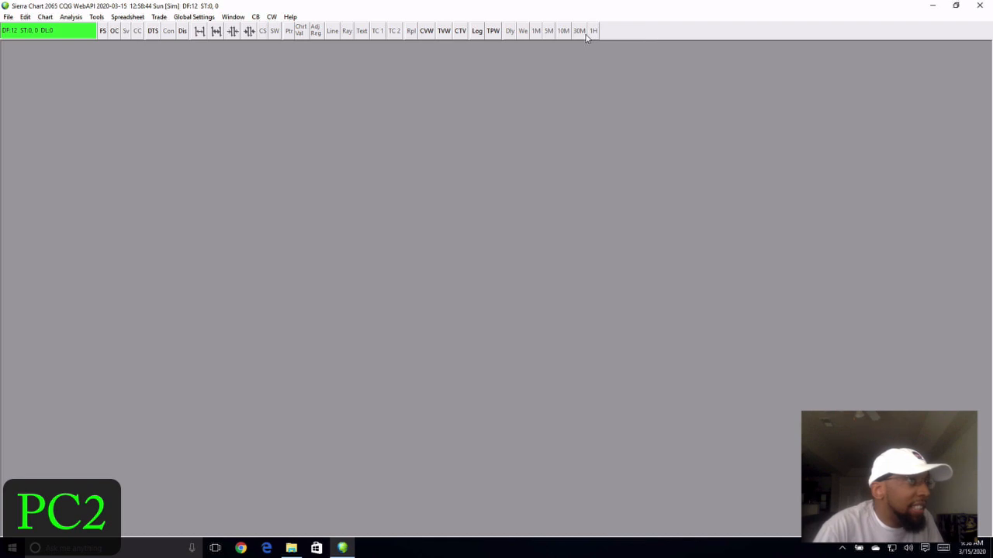
# - Open the control bar's context menu and close it without choosing anything
pyautogui.rightClick(641, 32)
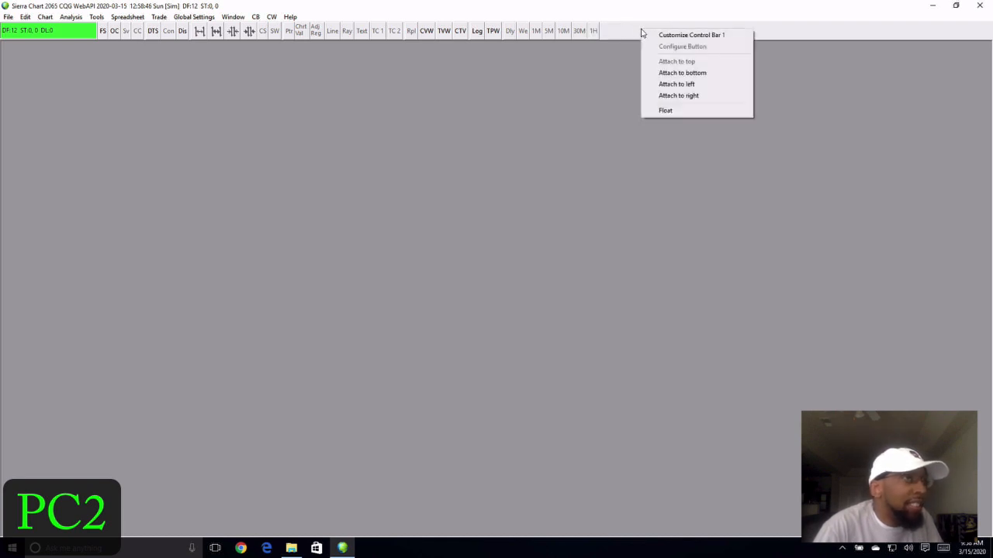
pyautogui.click(623, 37)
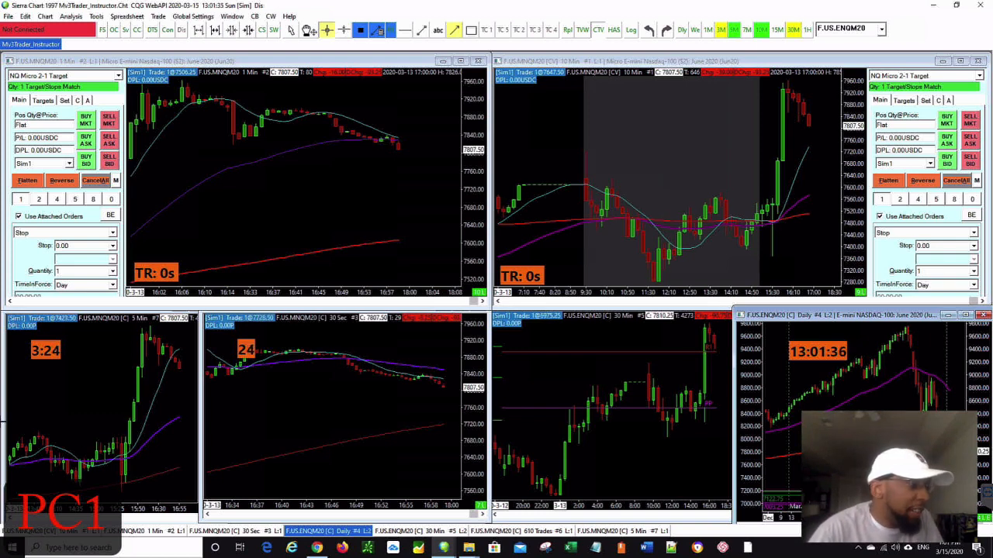
# - Switch to the Chrome window showing Google Drive's My Drive with ShareTest.Cht
pyautogui.click(317, 548)
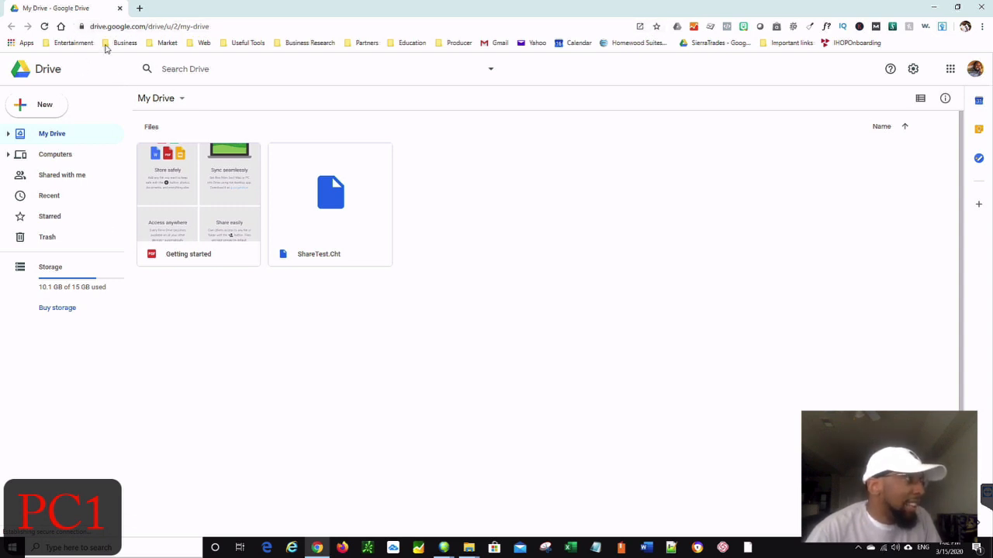
# - Open and close the Google apps grid, then start a new browser tab
pyautogui.click(950, 70)
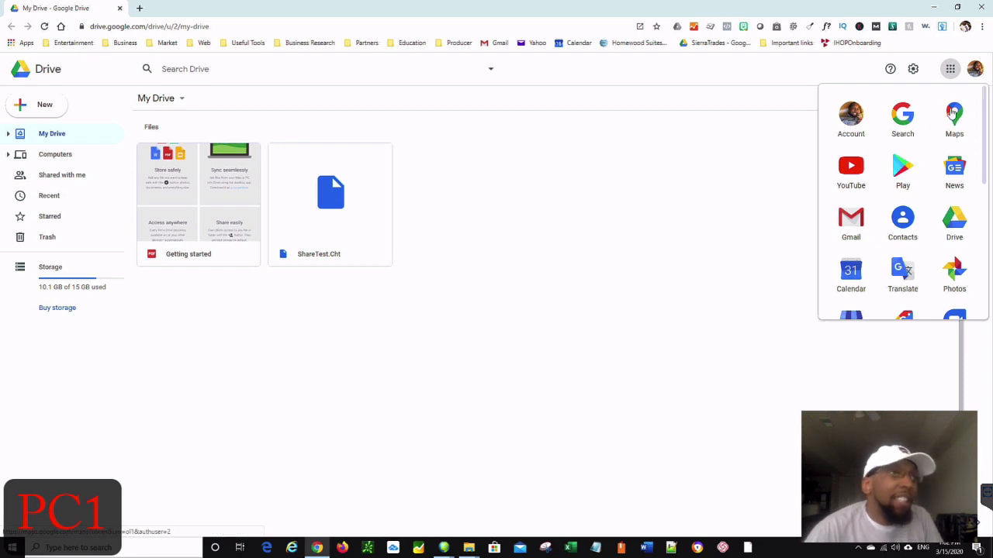
pyautogui.click(950, 69)
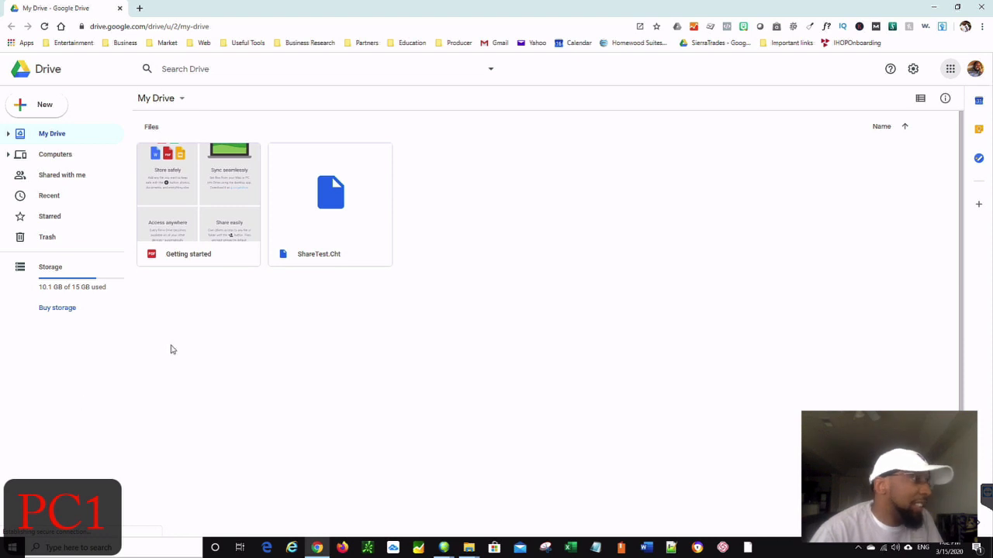
pyautogui.click(137, 9)
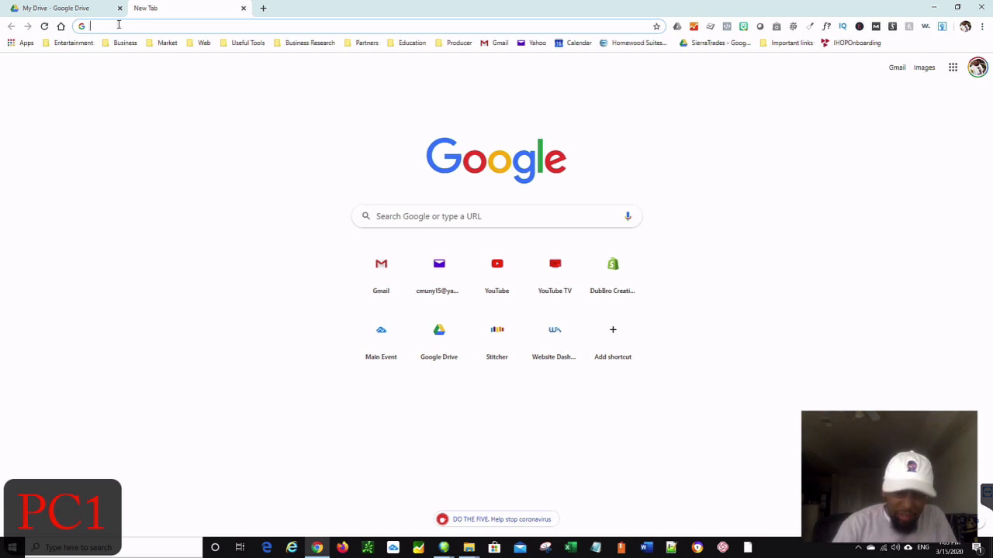
# - Search 'download google drive', visit the Google Drive download page, then close that tab
pyautogui.click(118, 25)
pyautogui.write('downloa')
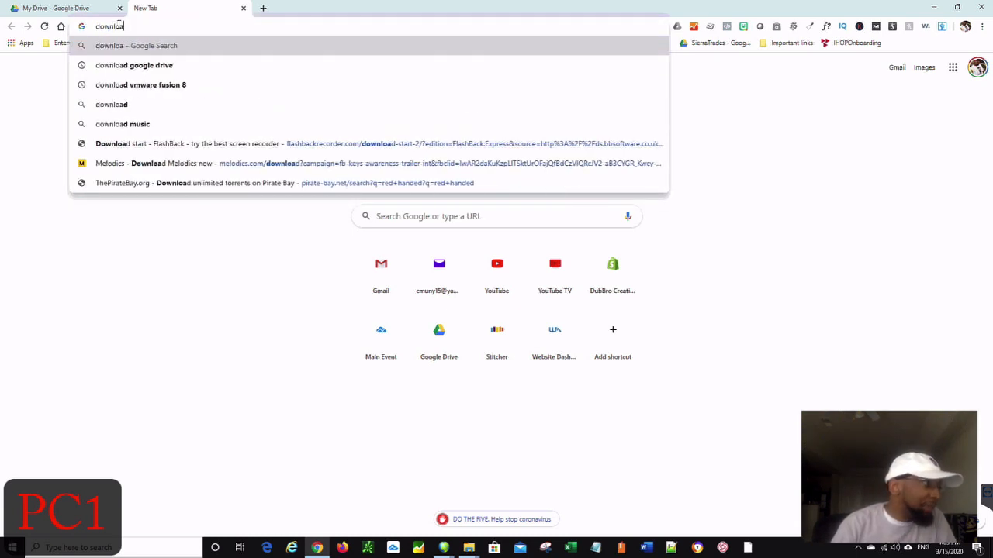
pyautogui.press('Down')
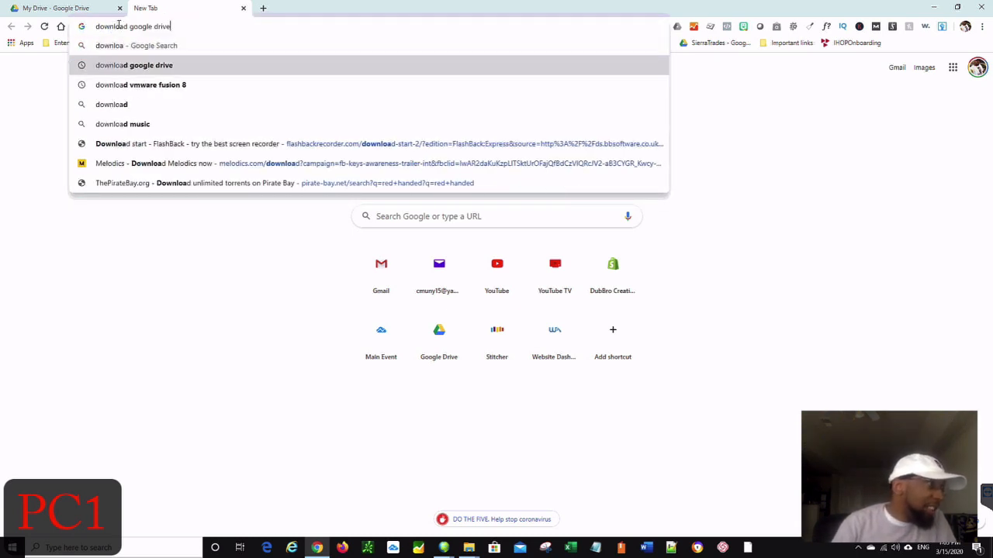
pyautogui.press('Return')
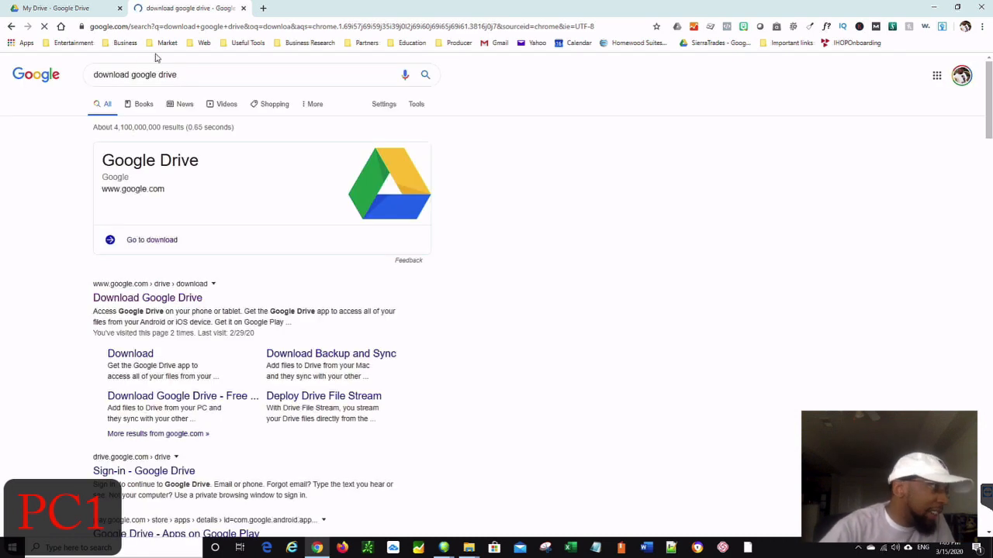
pyautogui.click(150, 242)
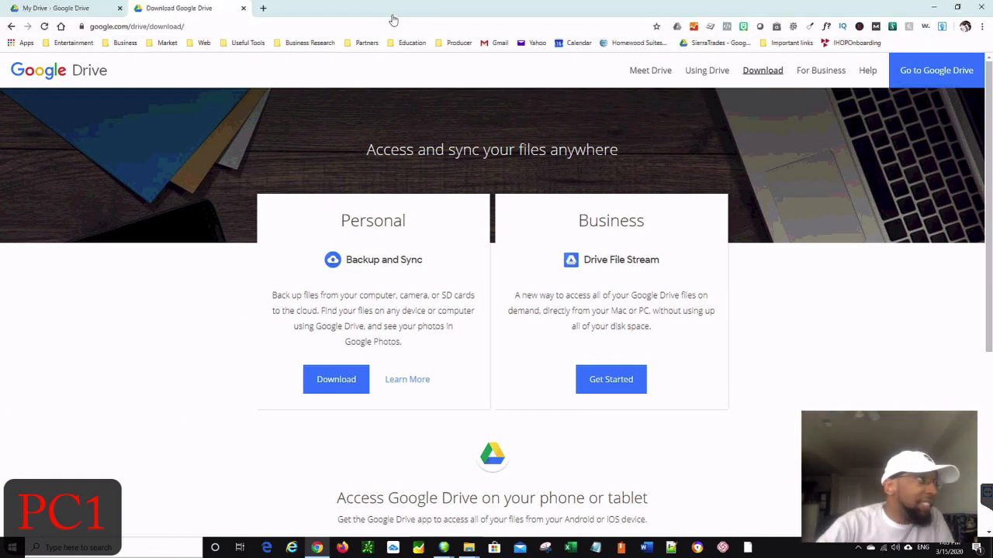
pyautogui.click(243, 7)
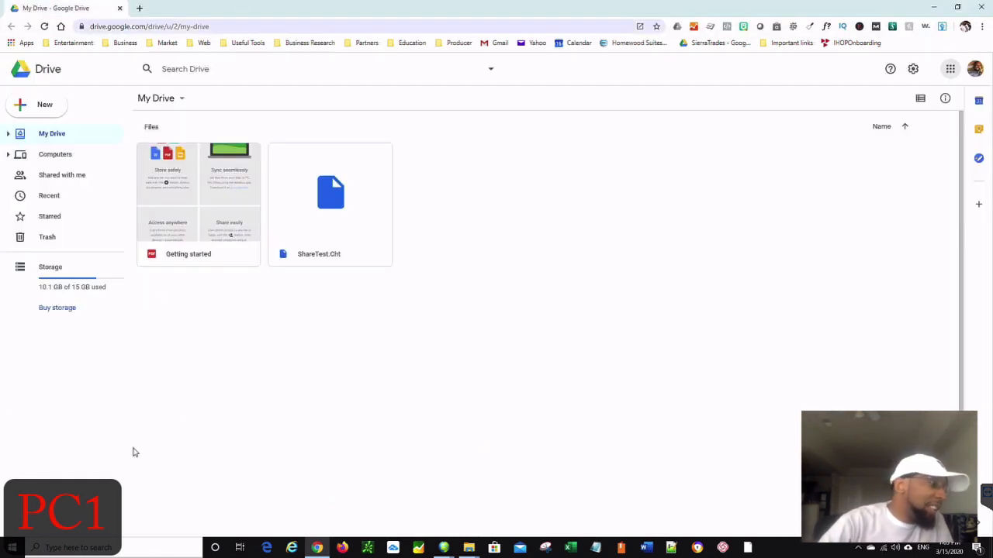
pyautogui.moveTo(321, 546)
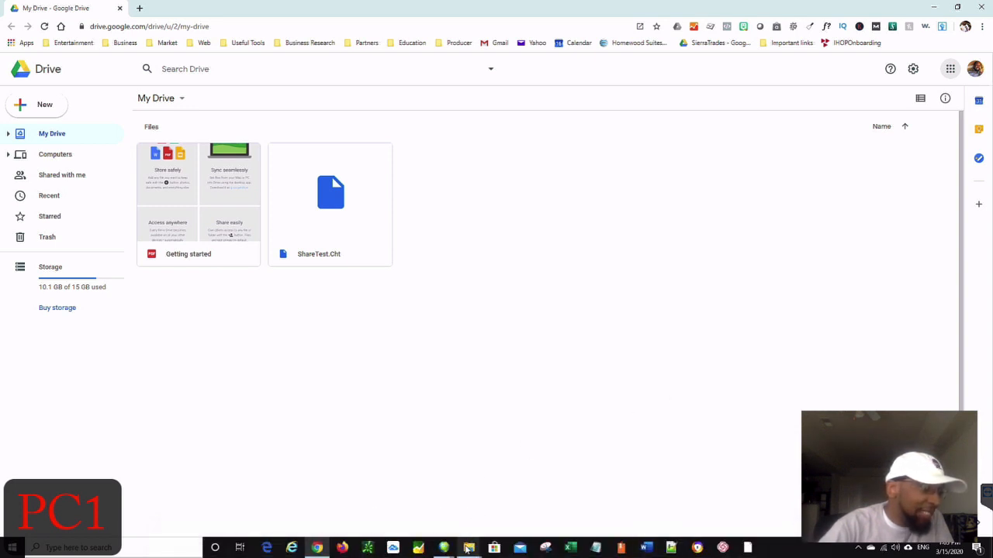
pyautogui.moveTo(467, 549)
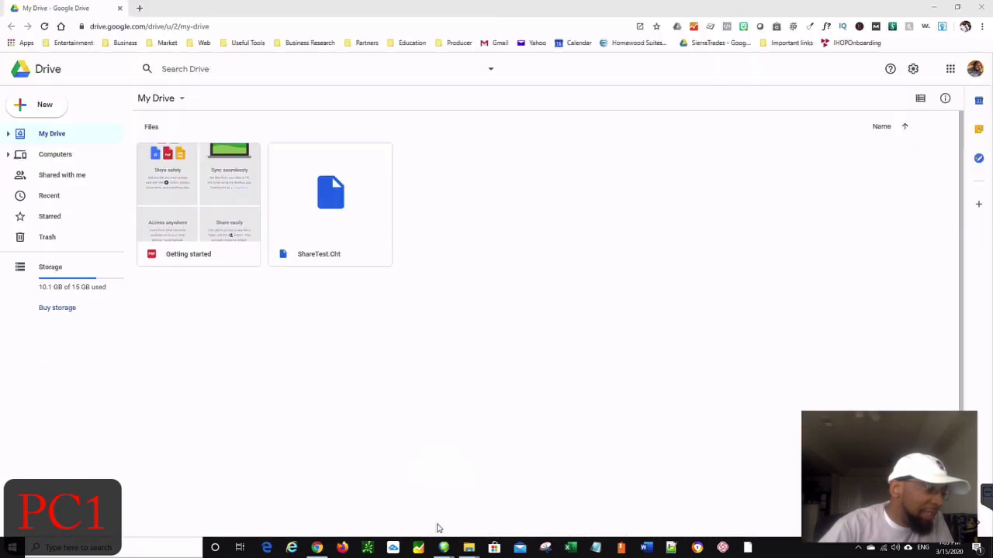
# - Bring forward the File Explorer window showing the local Google Drive folder
pyautogui.click(439, 528)
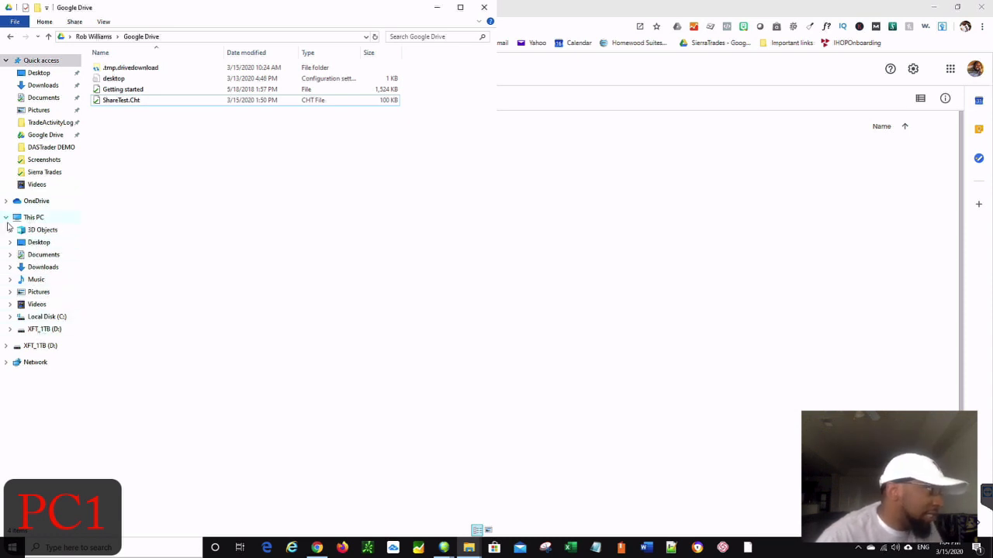
# - Expand Local Disk (C:) > Users > Admin in the folder tree and open its Google Drive folder
pyautogui.click(10, 318)
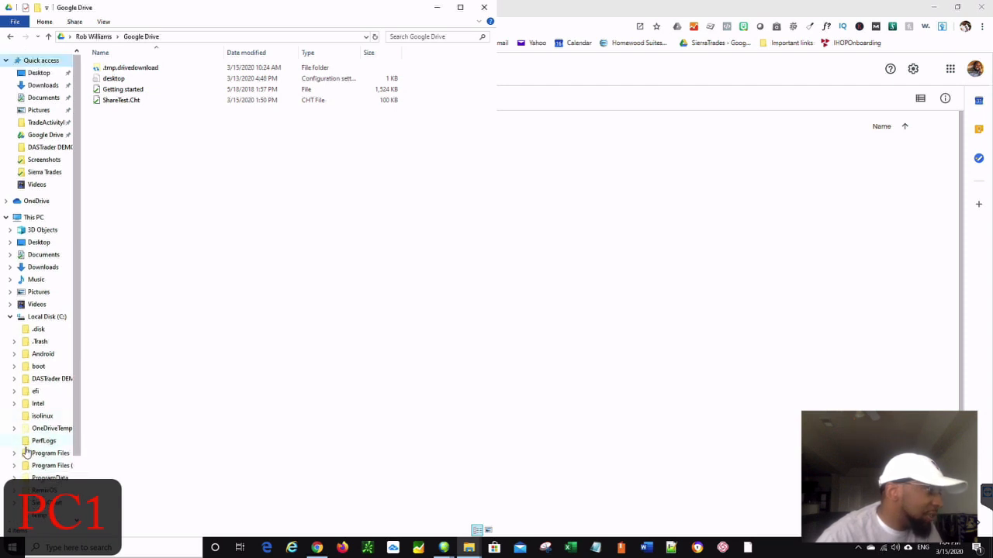
pyautogui.scroll(-1, 29, 456)
pyautogui.click(15, 496)
pyautogui.scroll(-1, 18, 500)
pyautogui.scroll(-1, 23, 497)
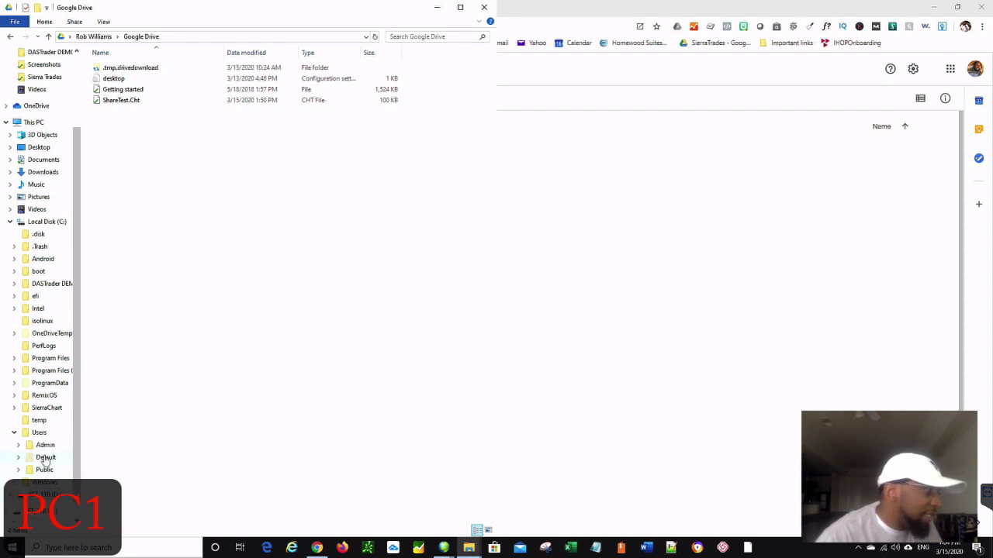
pyautogui.click(18, 446)
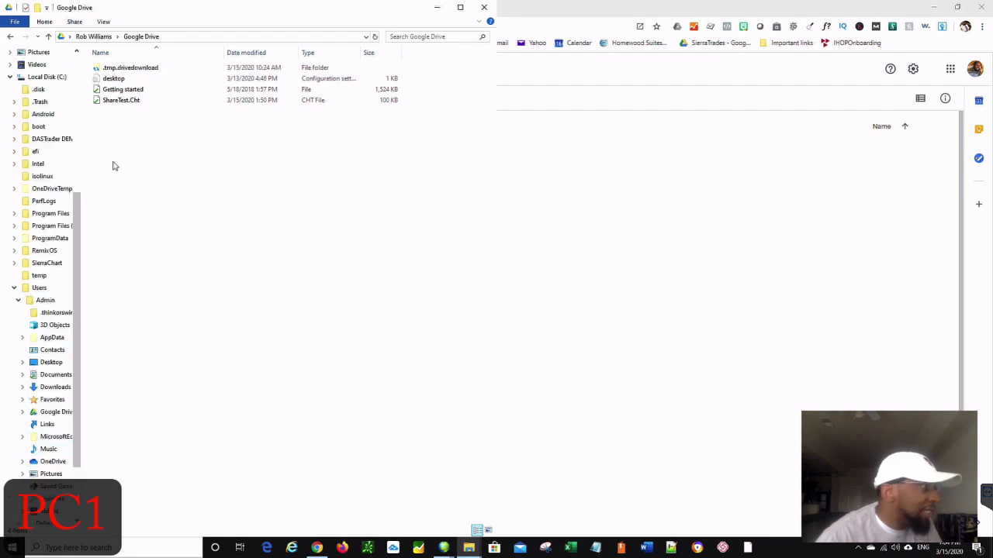
pyautogui.moveTo(74, 208); pyautogui.dragTo(48, 415)
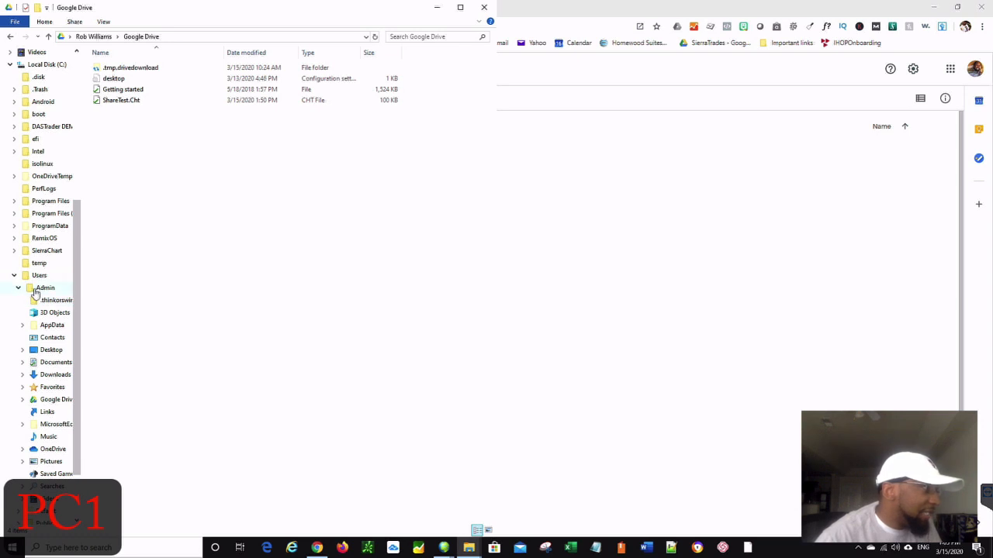
pyautogui.click(49, 400)
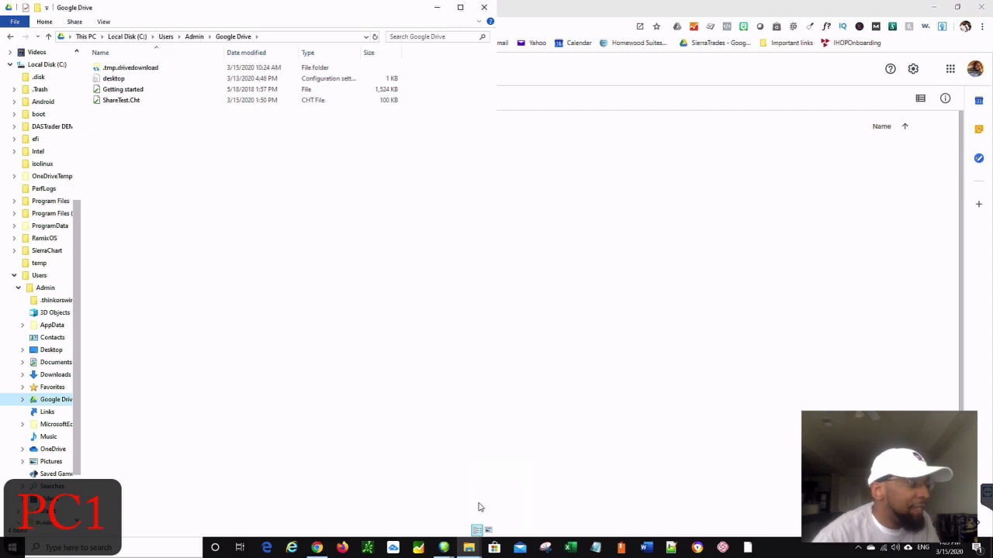
pyautogui.rightClick(469, 548)
# - Place the Local Disk (C:) window beside the Google Drive folder and open its SierraChart folder
pyautogui.click(468, 549)
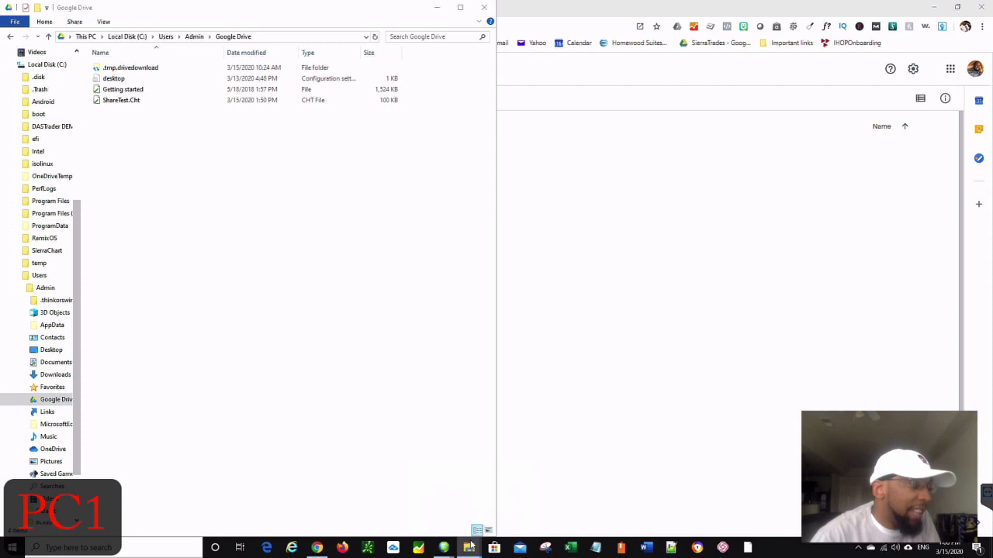
pyautogui.moveTo(468, 547)
pyautogui.click(496, 522)
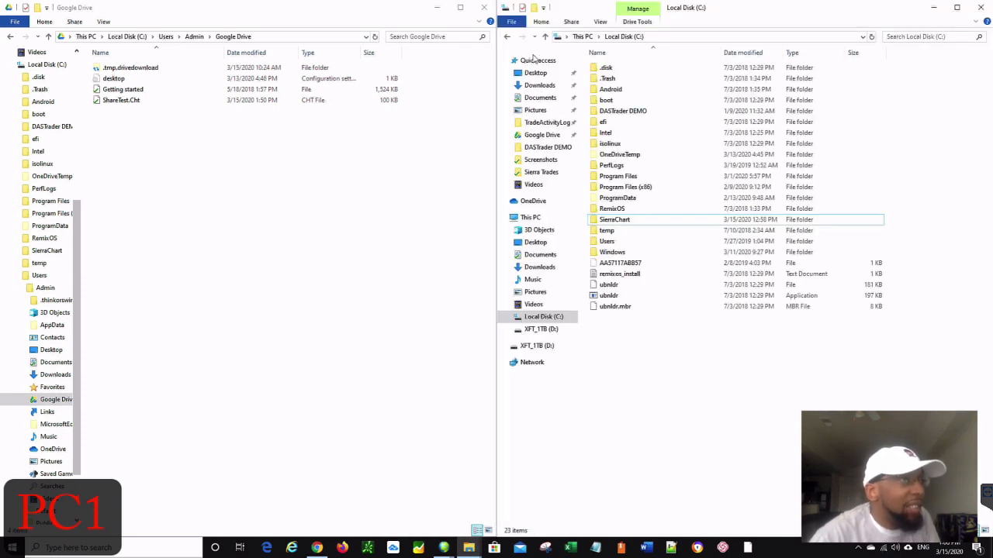
pyautogui.moveTo(496, 190); pyautogui.dragTo(496, 190)
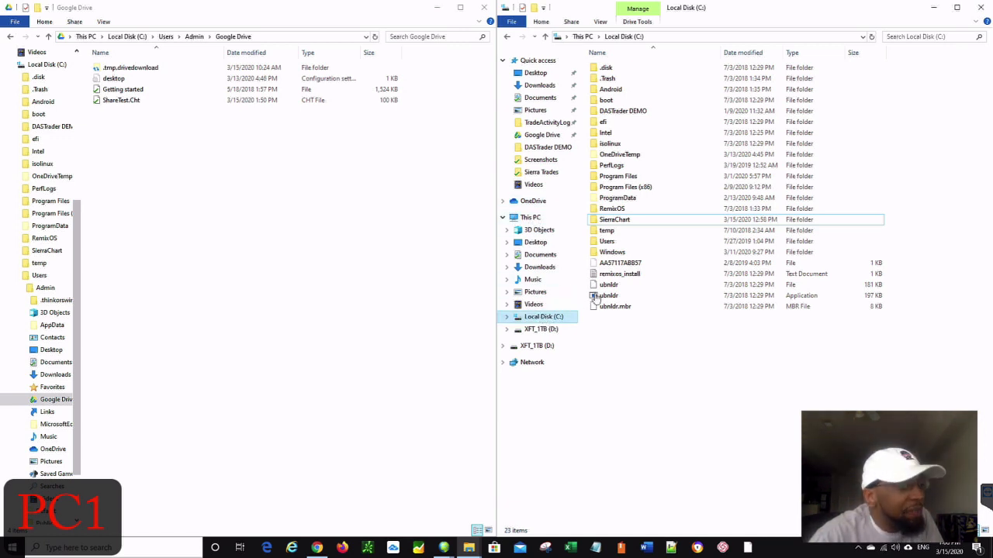
pyautogui.click(550, 318)
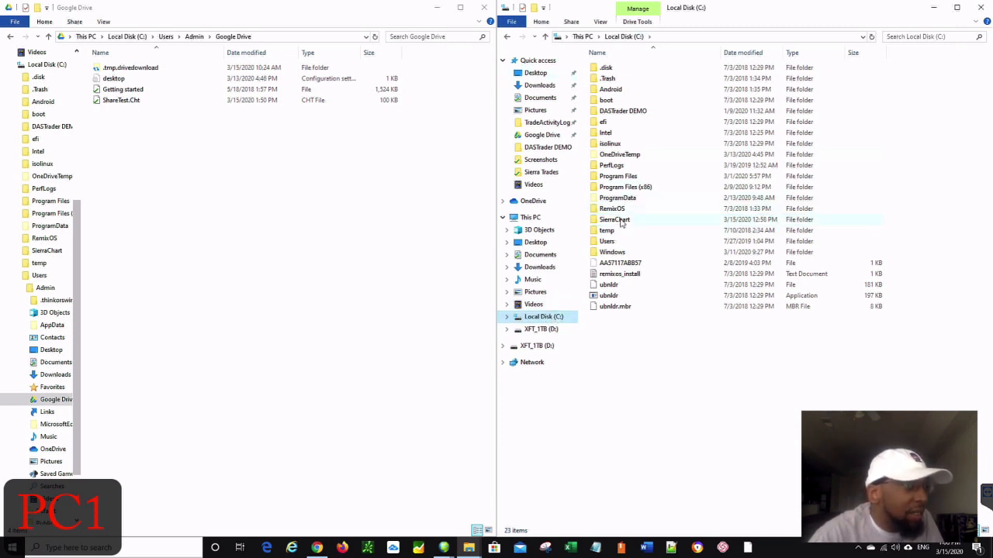
pyautogui.moveTo(621, 224)
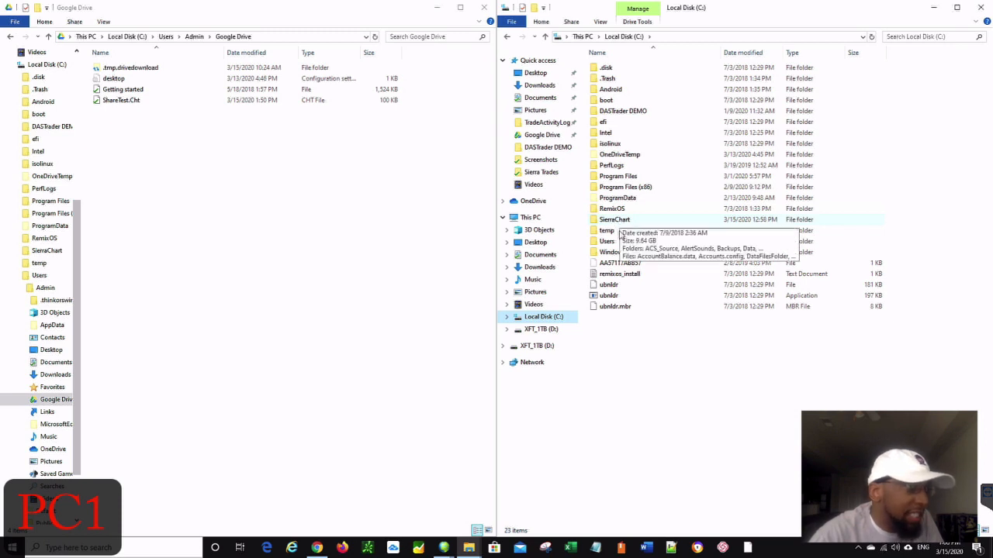
pyautogui.doubleClick(614, 220)
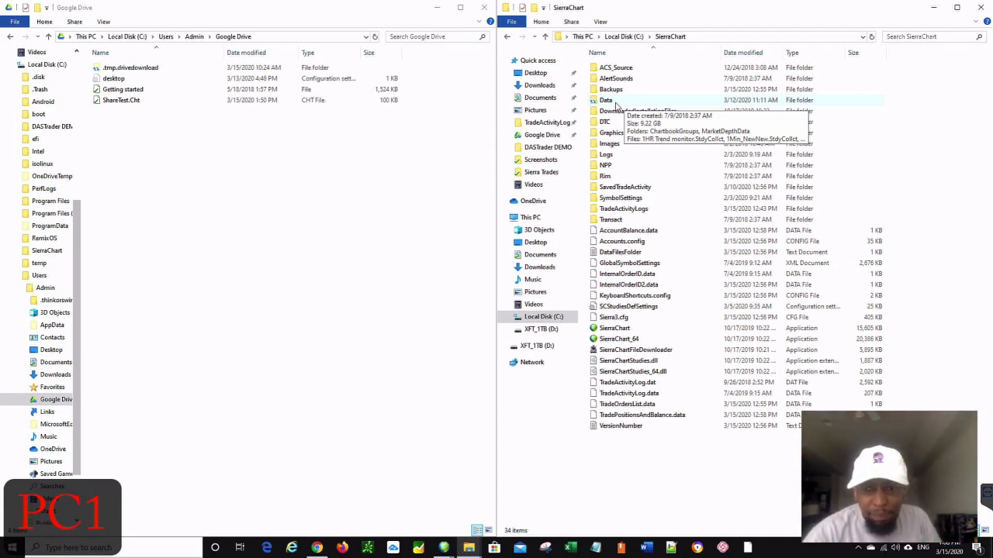
# - Select the Data folder inside SierraChart and open it
pyautogui.moveTo(584, 94); pyautogui.dragTo(627, 110)
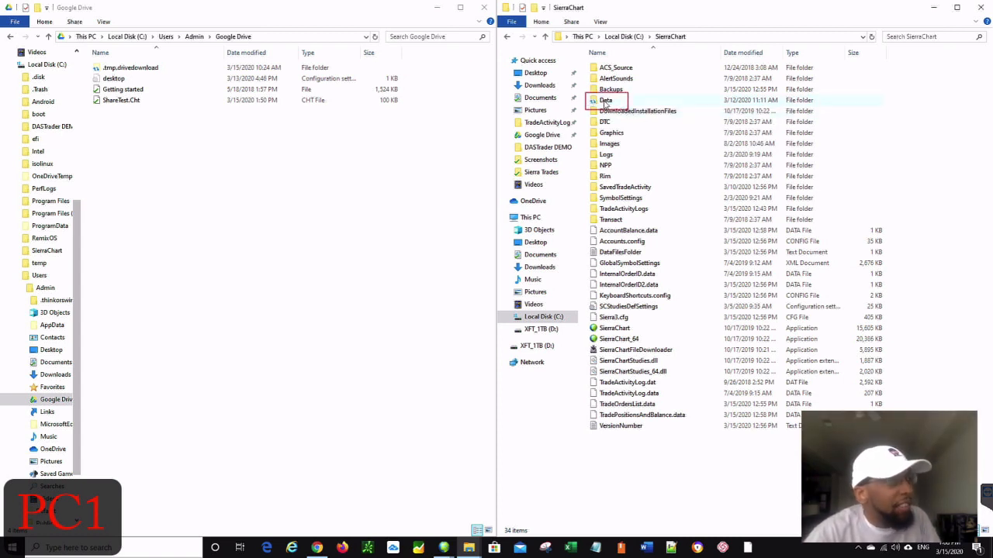
pyautogui.click(605, 102)
pyautogui.doubleClick(604, 101)
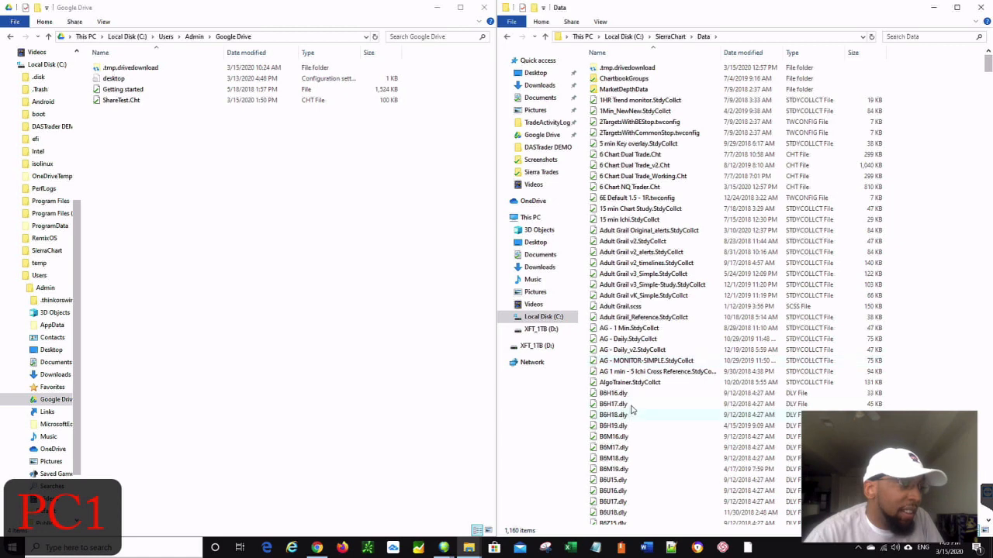
pyautogui.scroll(-1, 632, 408)
pyautogui.scroll(-3, 632, 408)
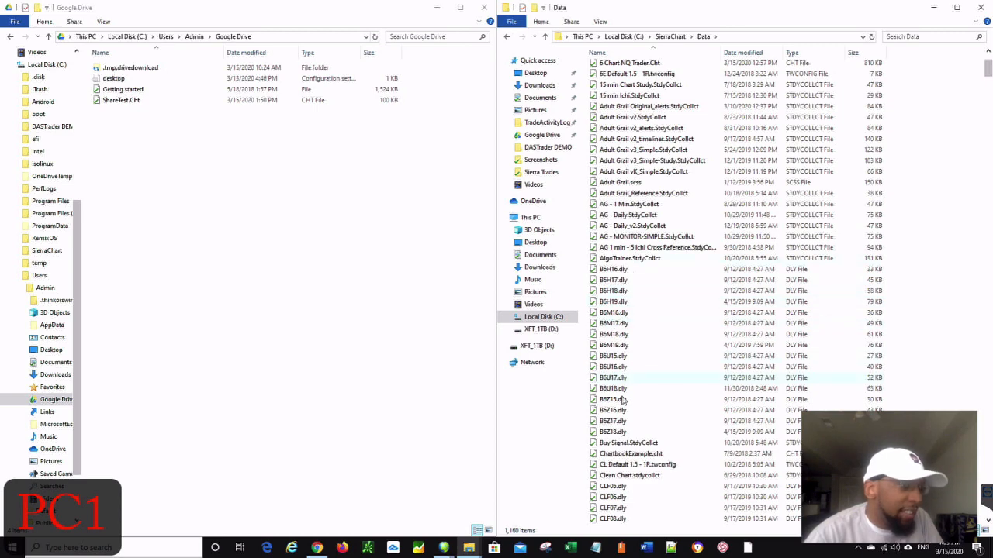
pyautogui.scroll(-5, 630, 409)
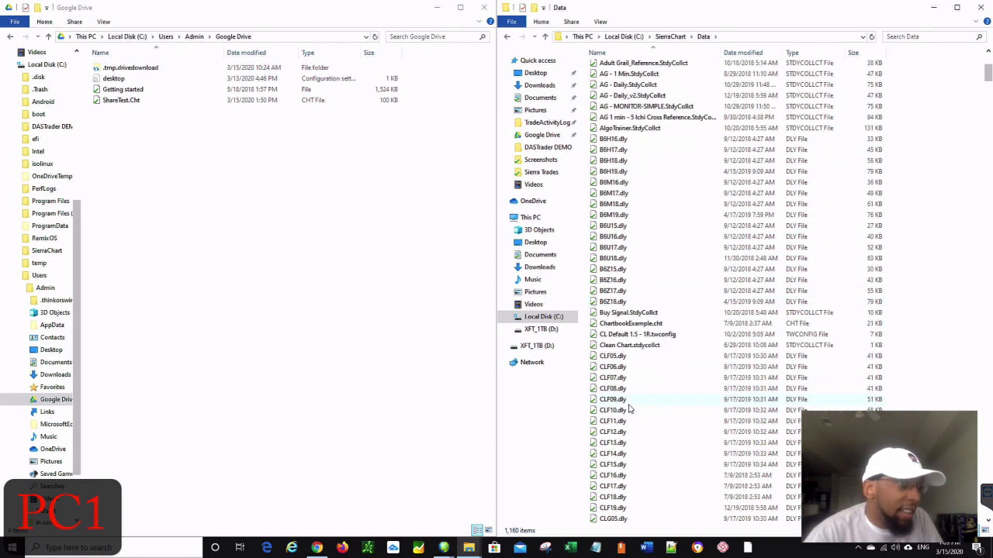
pyautogui.scroll(-7, 629, 409)
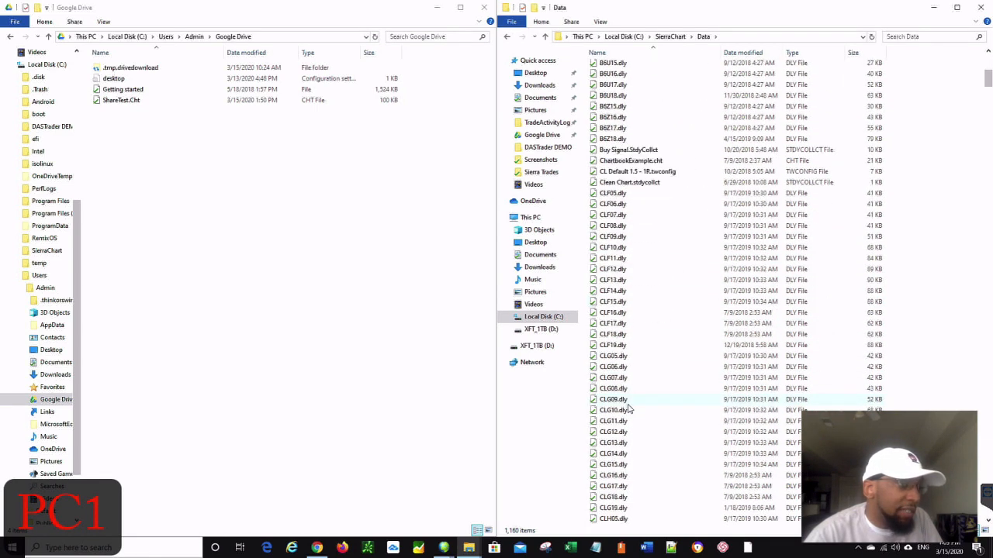
pyautogui.scroll(-11, 630, 406)
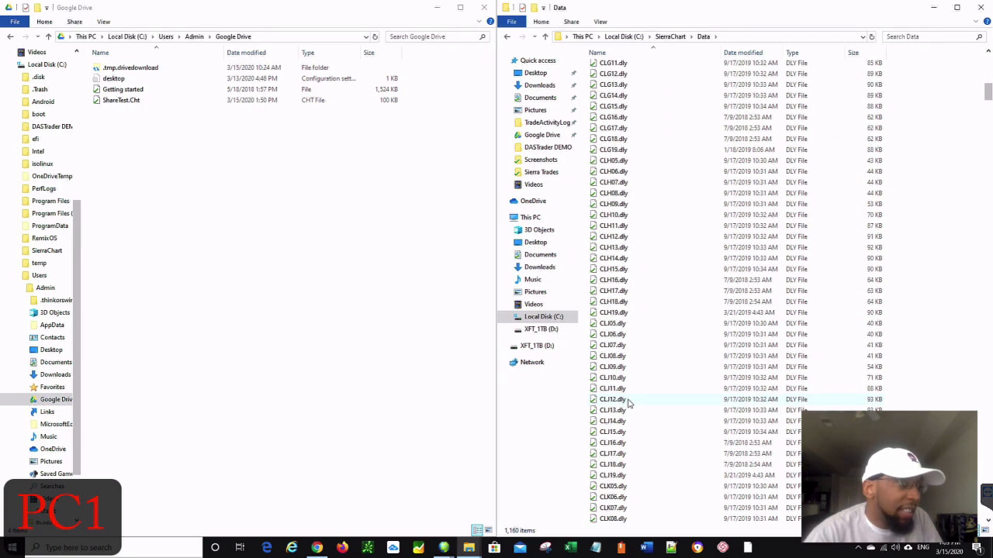
pyautogui.scroll(-6, 630, 400)
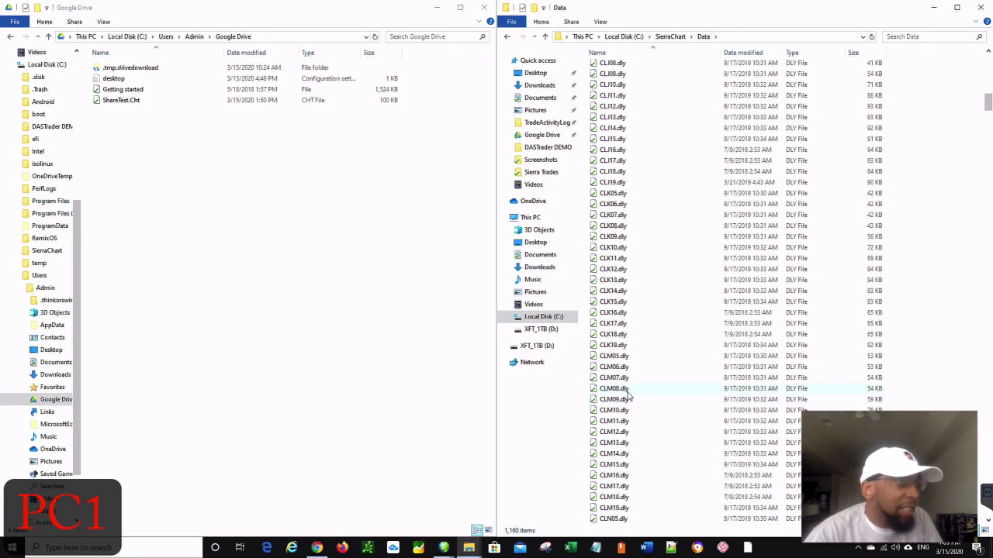
pyautogui.scroll(12, 629, 388)
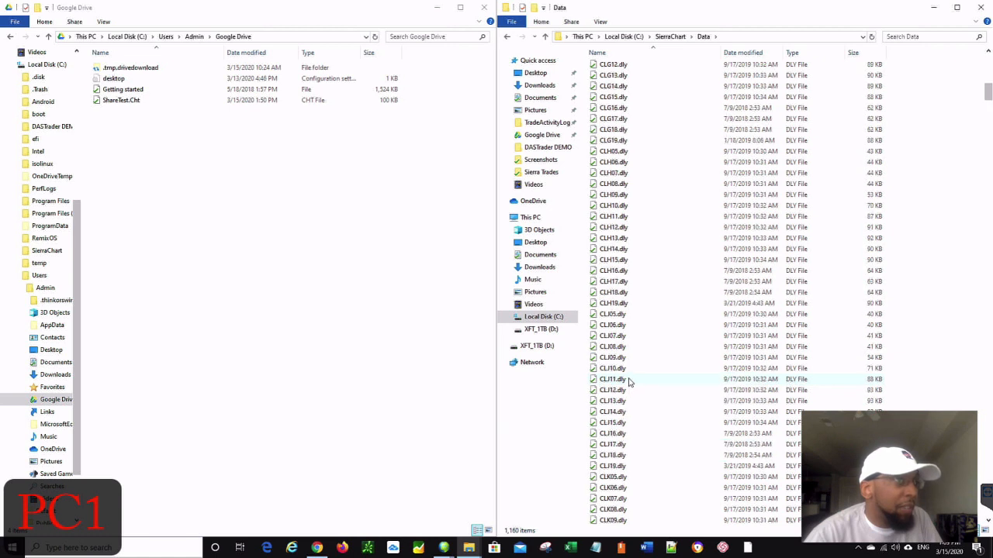
pyautogui.scroll(3, 628, 380)
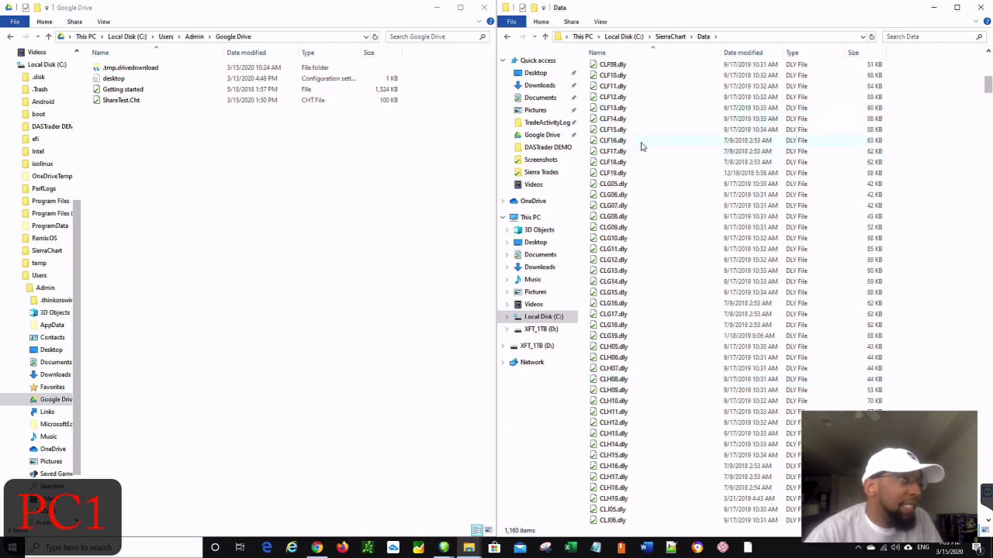
pyautogui.scroll(8, 636, 147)
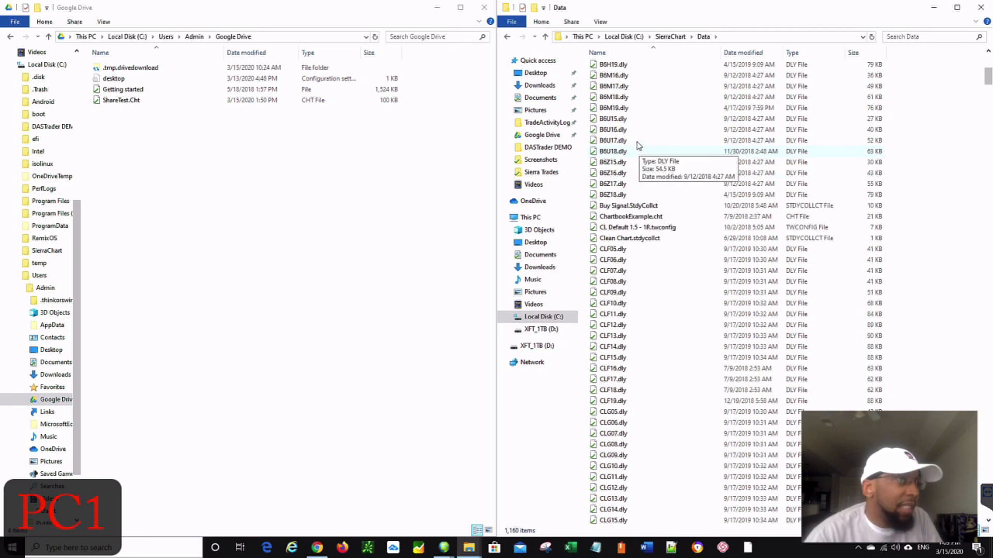
pyautogui.scroll(2, 633, 153)
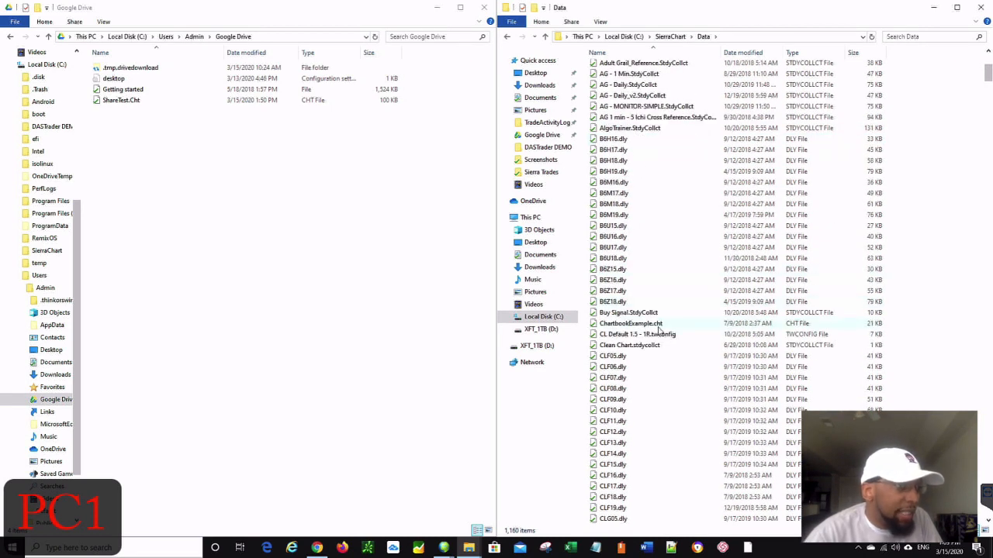
pyautogui.scroll(-7, 642, 325)
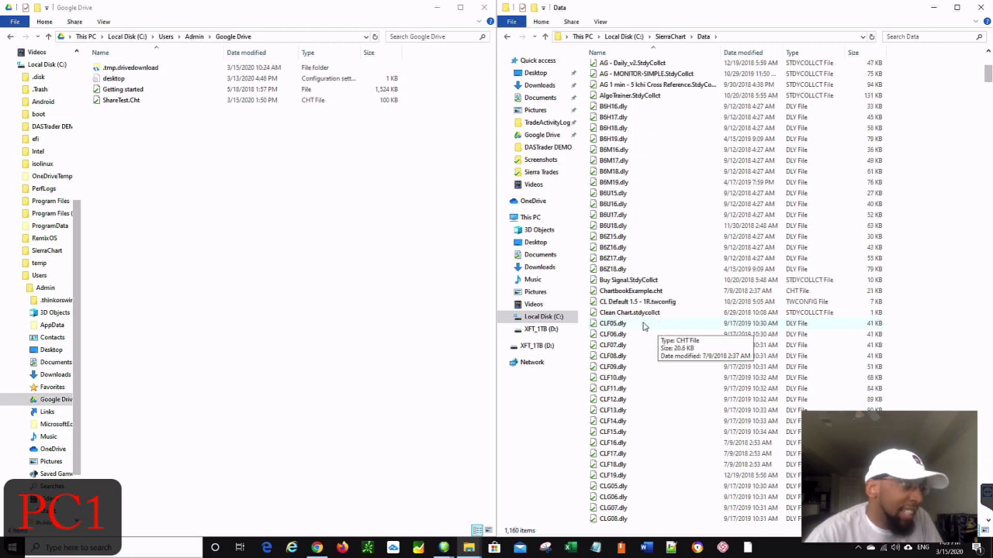
pyautogui.scroll(-20, 643, 325)
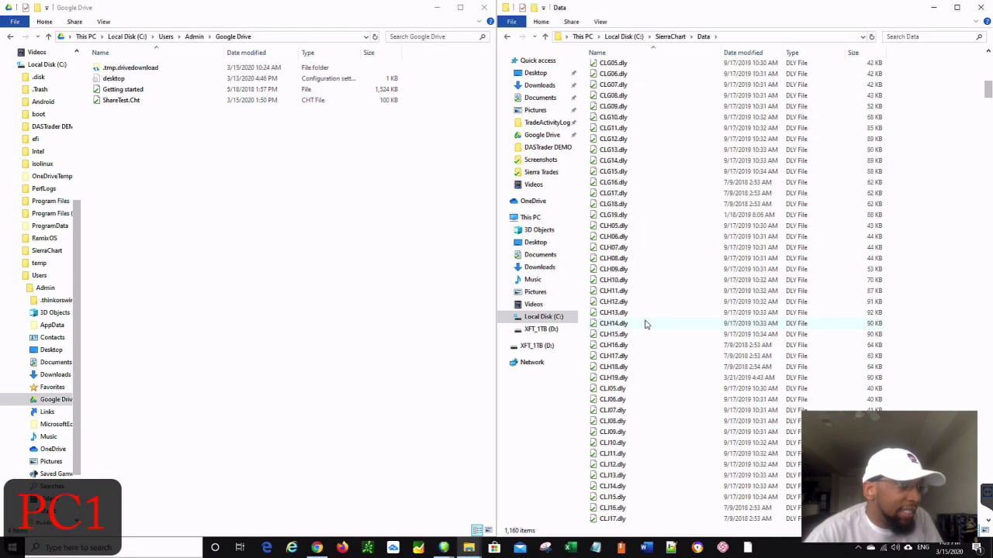
pyautogui.scroll(-20, 649, 321)
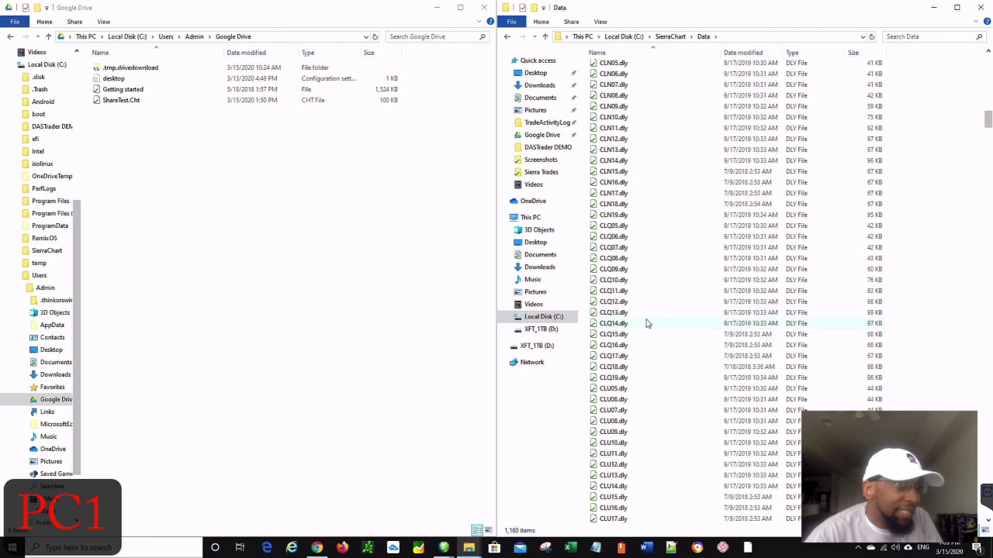
pyautogui.scroll(-12, 648, 323)
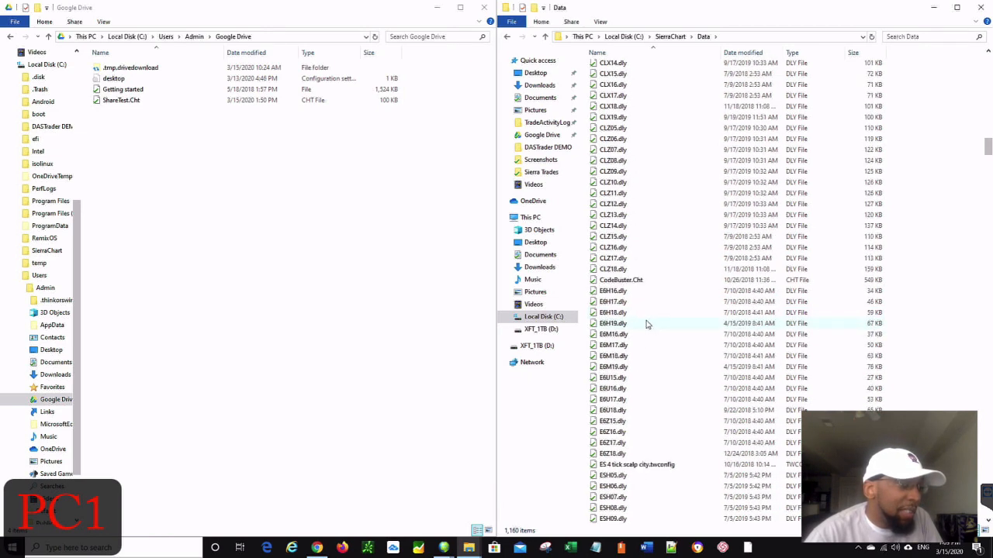
pyautogui.scroll(-13, 643, 324)
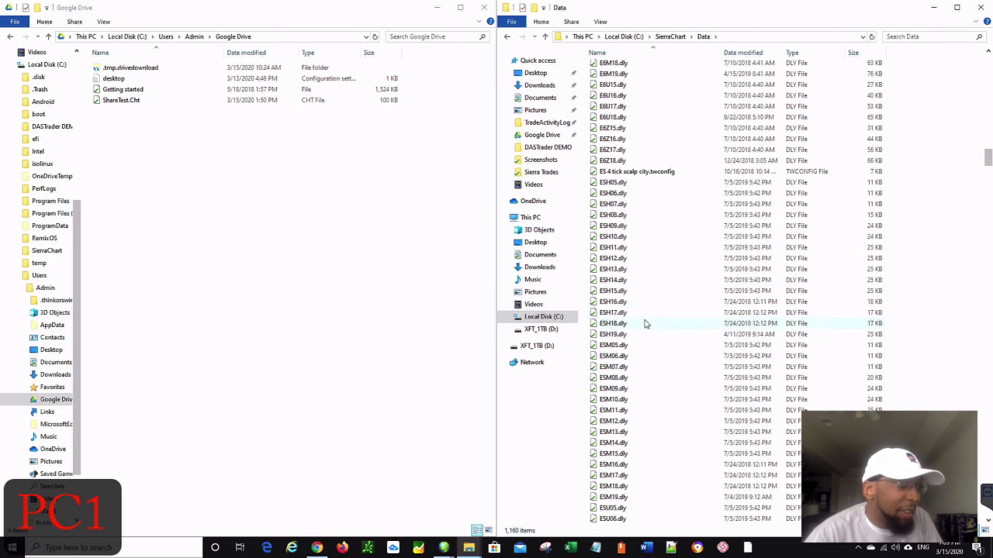
pyautogui.scroll(-5, 644, 324)
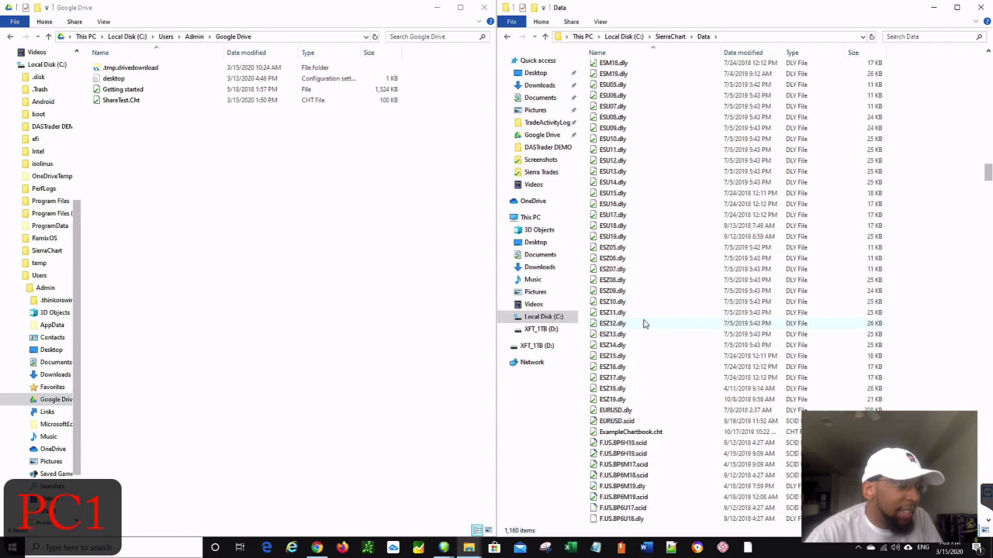
pyautogui.scroll(-2, 637, 402)
pyautogui.scroll(-3, 655, 395)
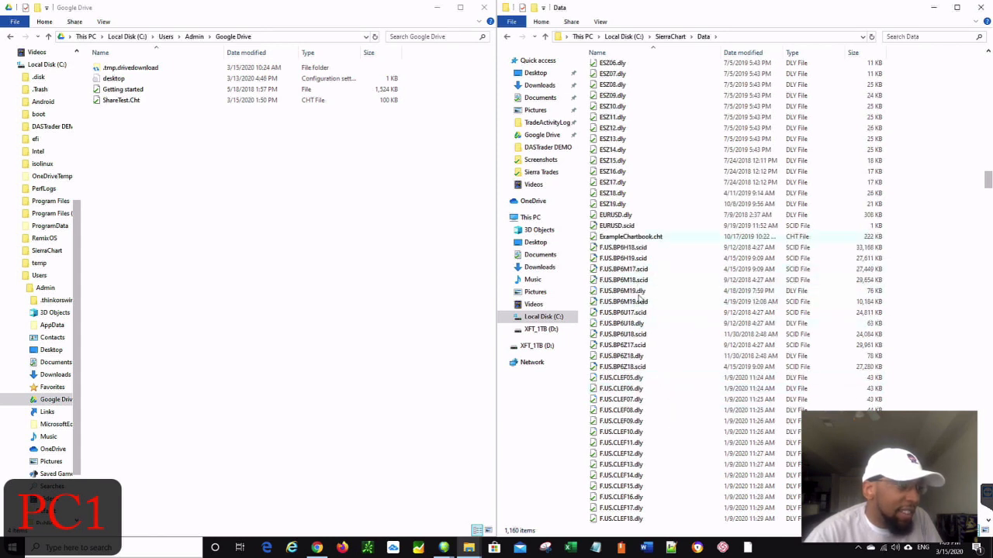
pyautogui.scroll(-15, 642, 326)
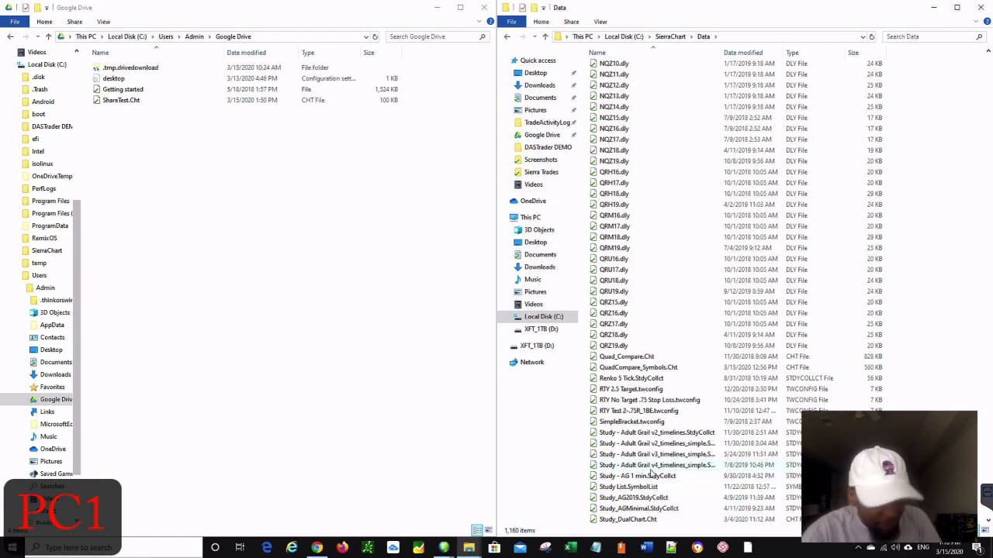
pyautogui.moveTo(642, 470); pyautogui.dragTo(683, 482)
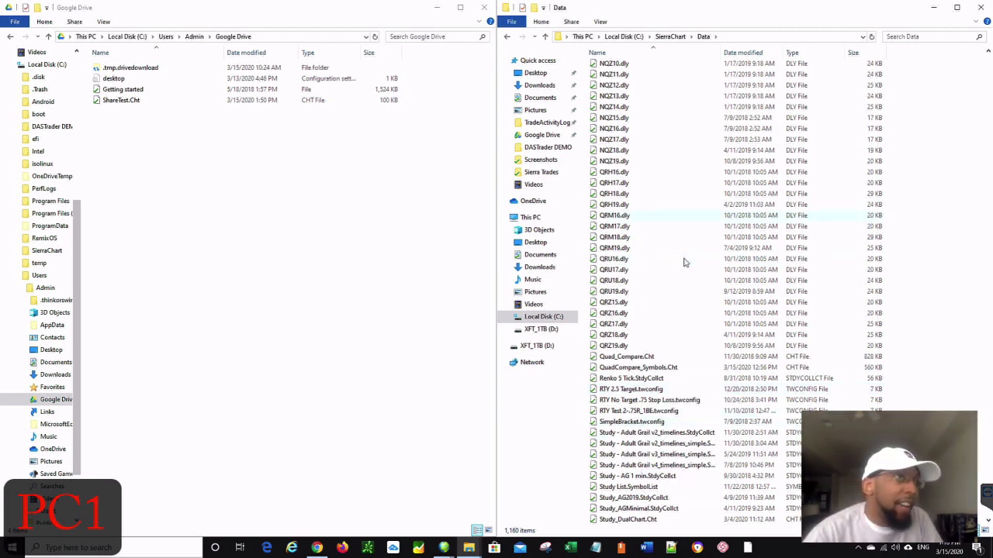
pyautogui.scroll(-4, 673, 286)
pyautogui.scroll(15, 678, 248)
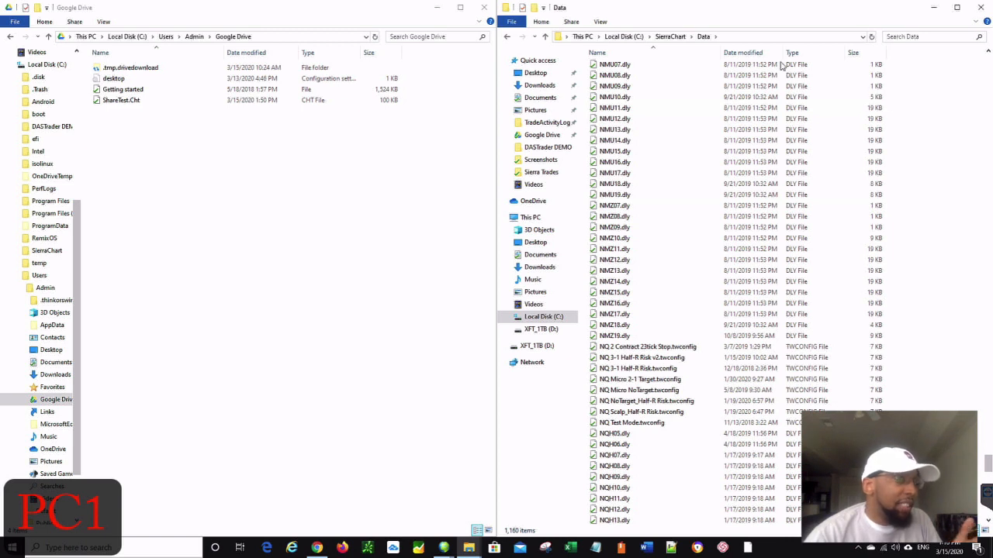
pyautogui.moveTo(445, 550)
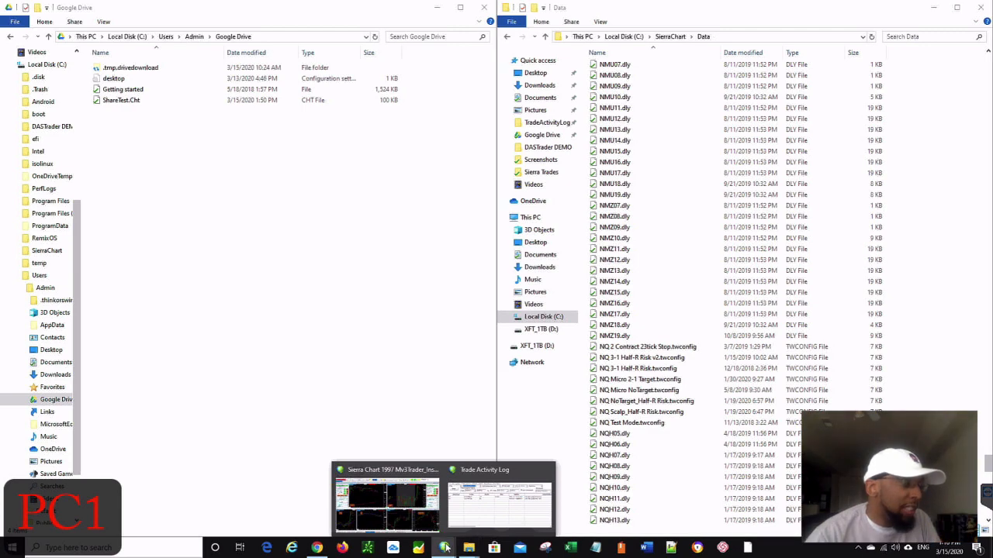
# - Show the Mv3Trader_Instructor chartbook, put the Data folder beside it, and click into Search Data
pyautogui.click(411, 512)
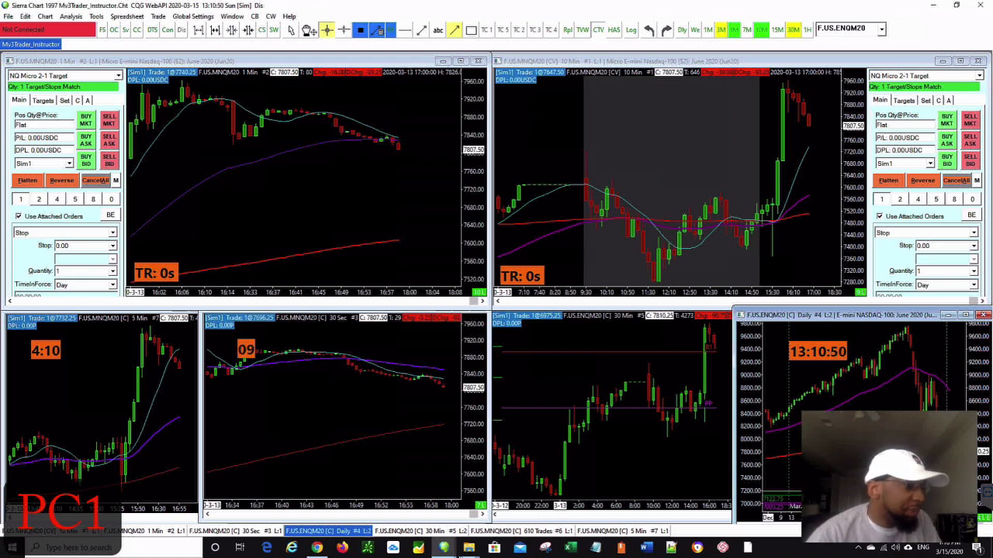
pyautogui.moveTo(468, 547)
pyautogui.click(508, 506)
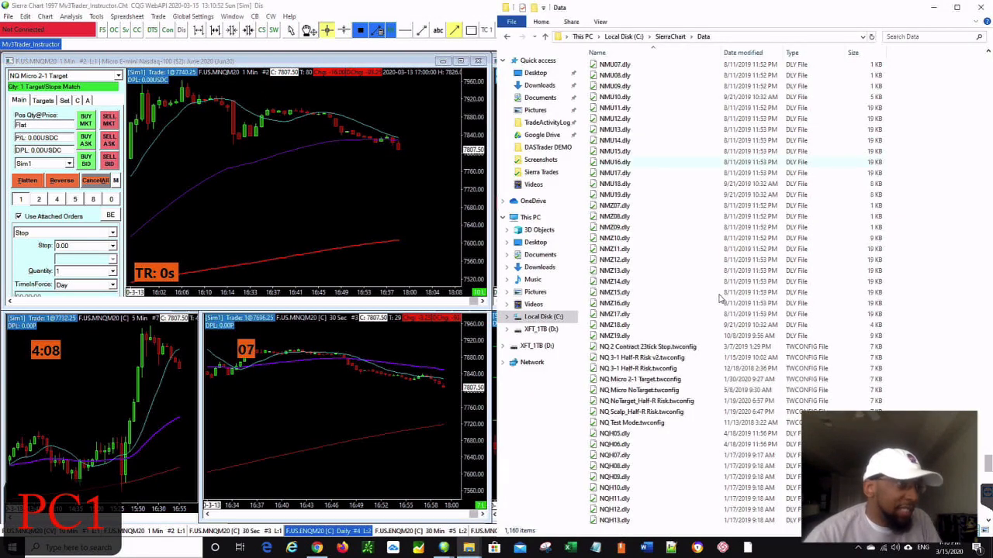
pyautogui.scroll(9, 736, 274)
pyautogui.scroll(12, 709, 283)
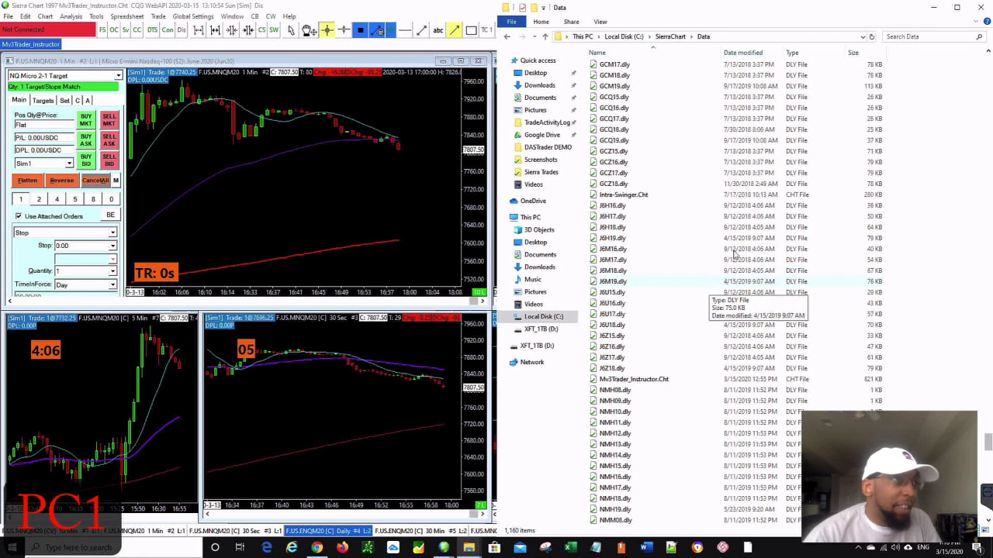
pyautogui.click(912, 37)
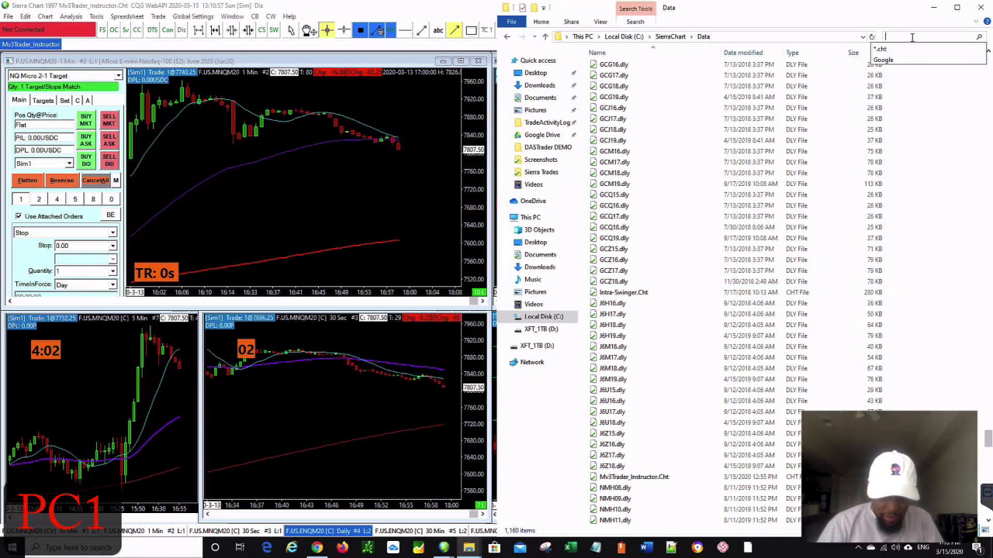
# - Filter the Data folder to *.cht chartbooks and bring the Google Drive window alongside
pyautogui.write('*.')
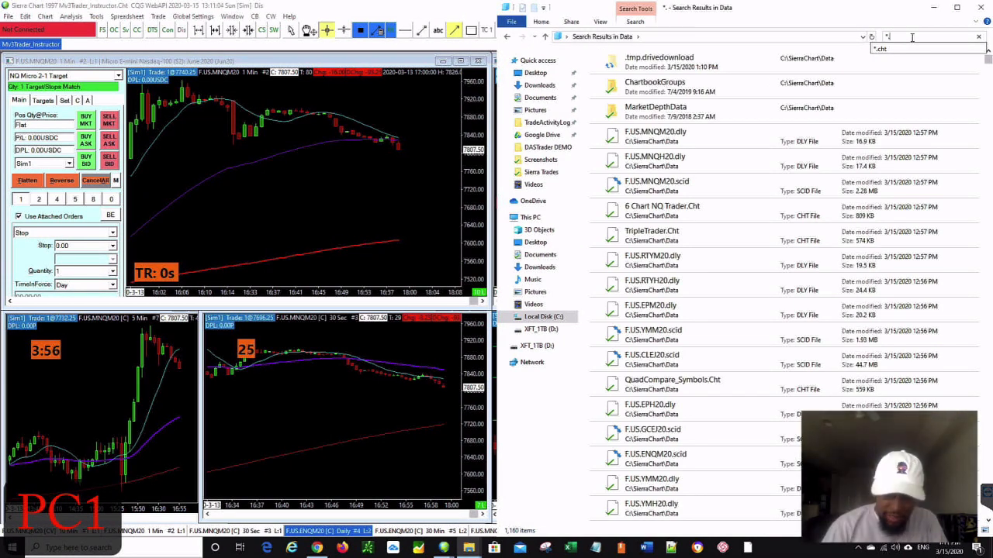
pyautogui.write('cht')
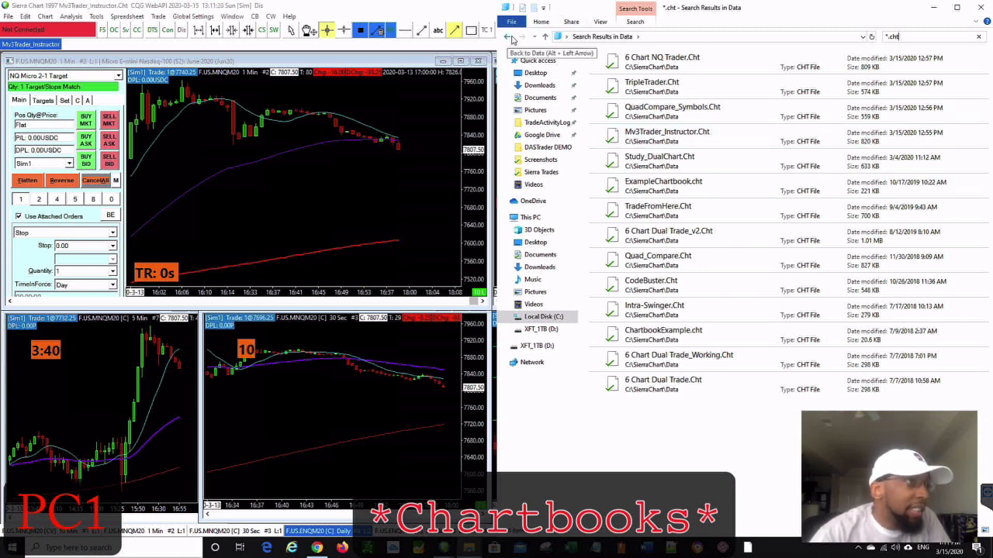
pyautogui.moveTo(469, 548)
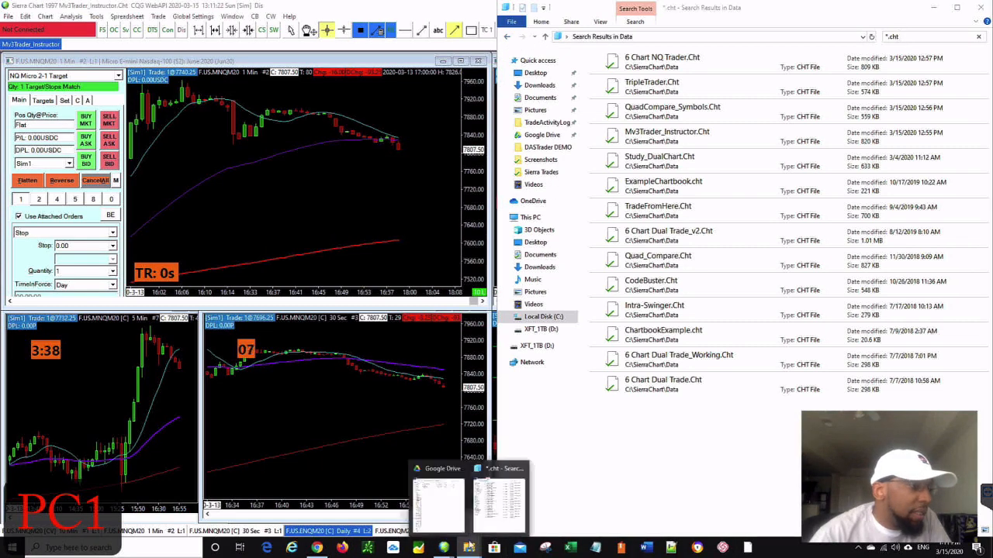
pyautogui.click(442, 512)
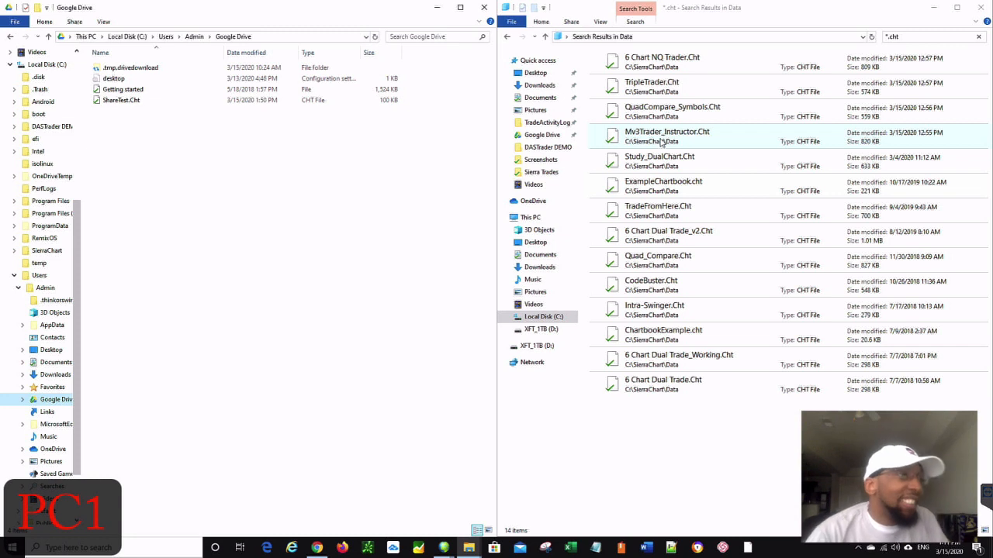
# - Drag Mv3Trader_Instructor.Cht from the search results into Google Drive and copy it there
pyautogui.moveTo(661, 142); pyautogui.dragTo(356, 190)
pyautogui.moveTo(291, 188); pyautogui.dragTo(136, 167)
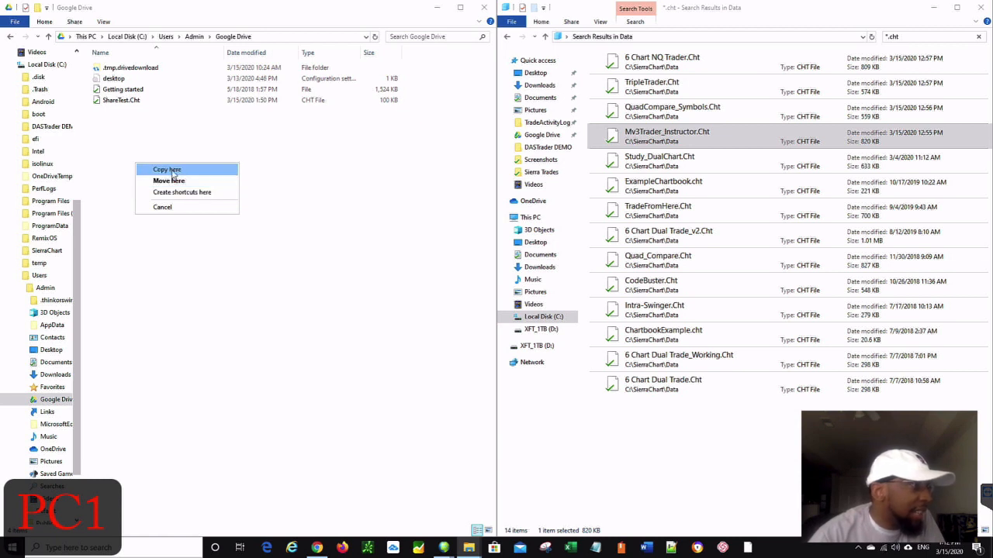
pyautogui.click(168, 170)
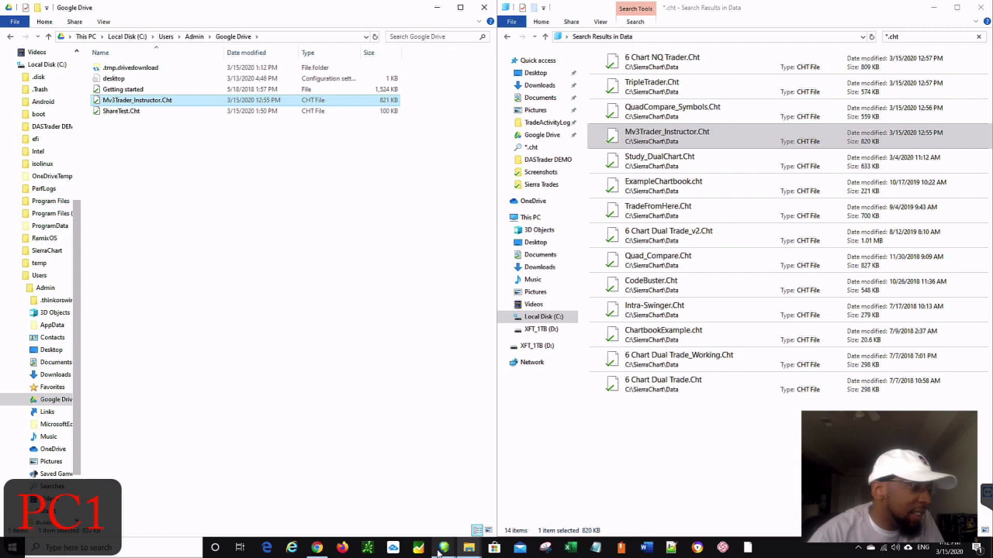
# - Bring Sierra Chart forward and close the Mv3Trader_Instructor chartbook, saving its changes
pyautogui.moveTo(441, 549)
pyautogui.moveTo(501, 479)
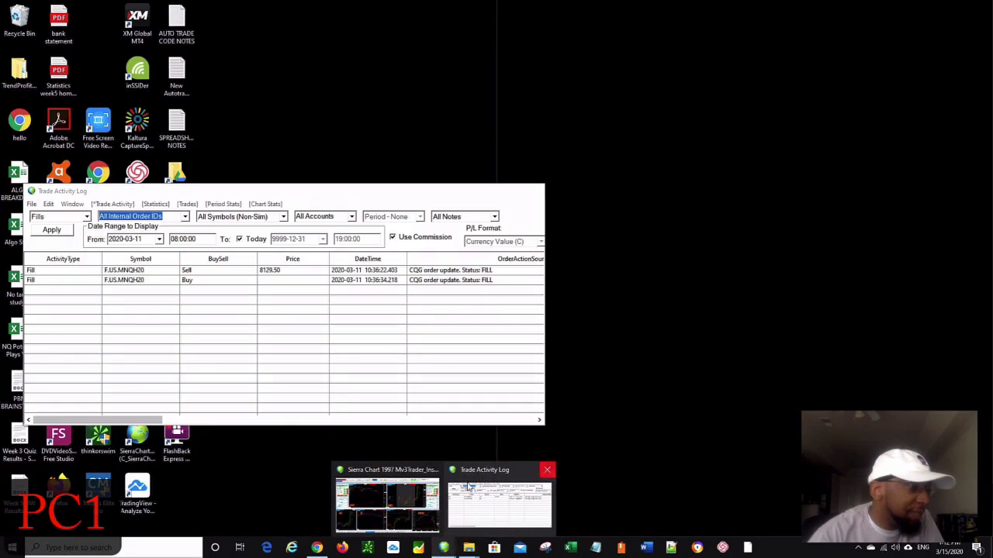
pyautogui.click(547, 470)
pyautogui.click(405, 508)
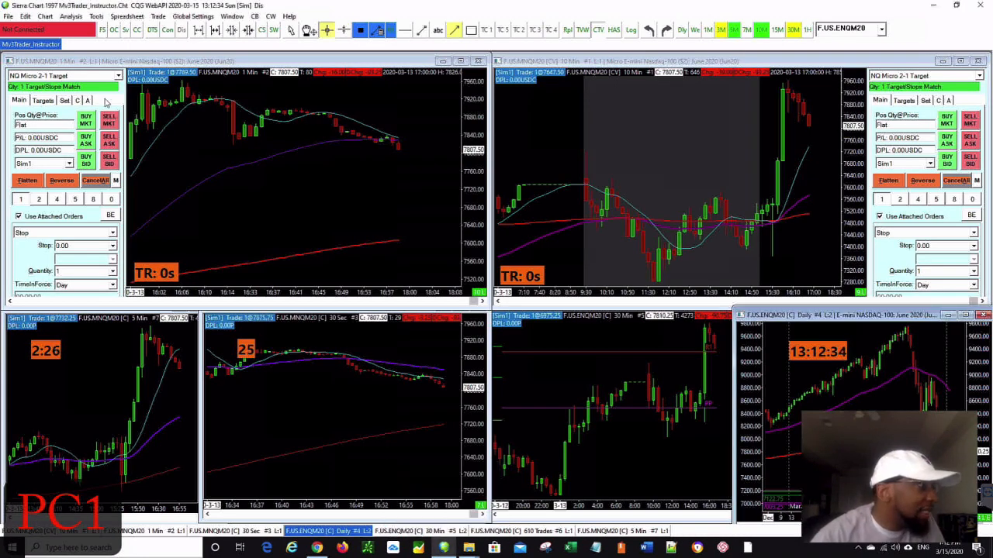
pyautogui.click(136, 30)
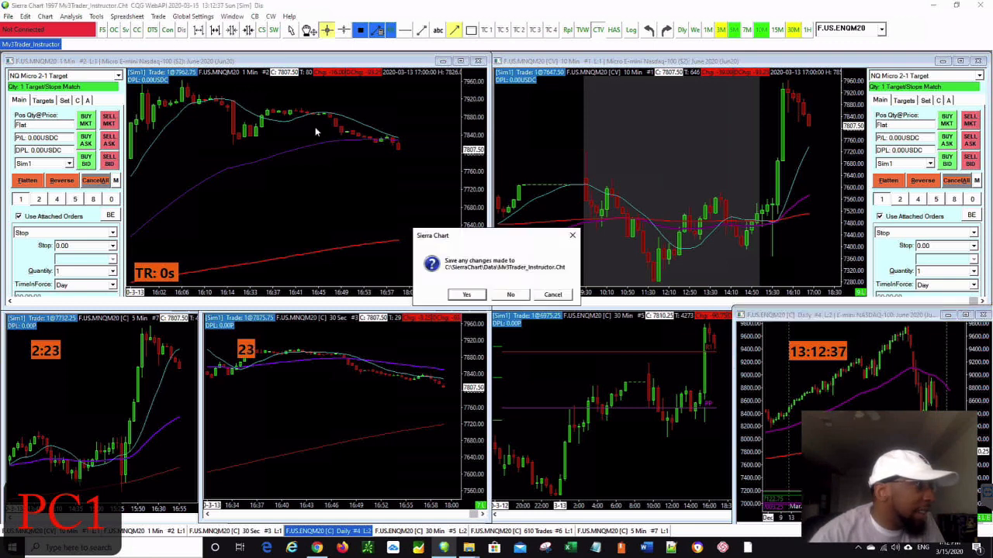
pyautogui.click(455, 295)
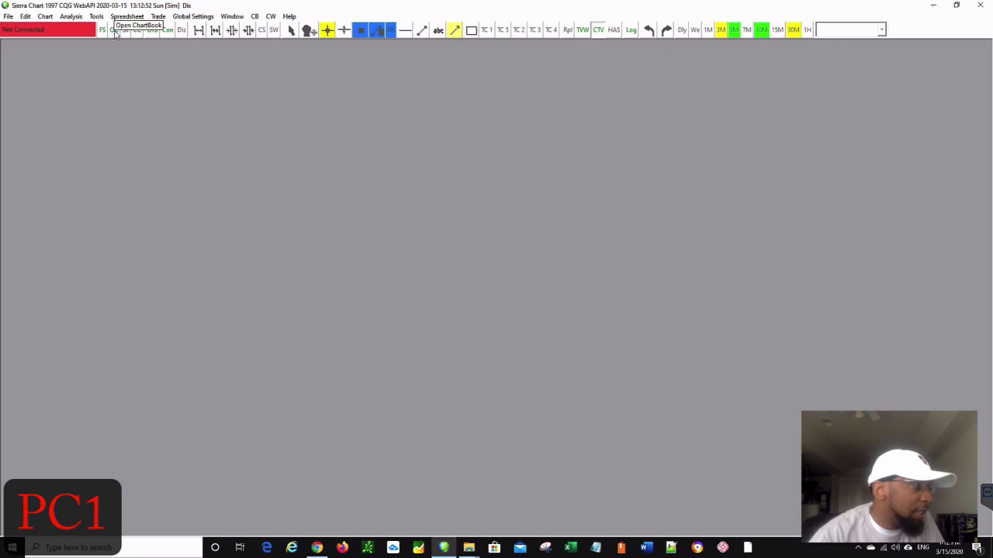
# - Show the Open Chartbook dialog listing the 14 chartbooks in C:\SierraChart\Data
pyautogui.click(7, 17)
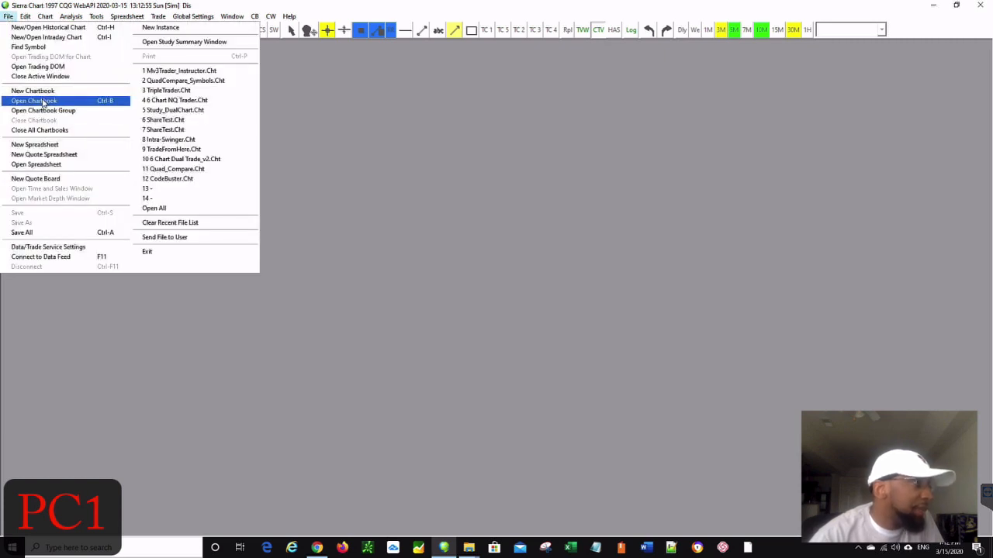
pyautogui.click(371, 115)
pyautogui.click(113, 30)
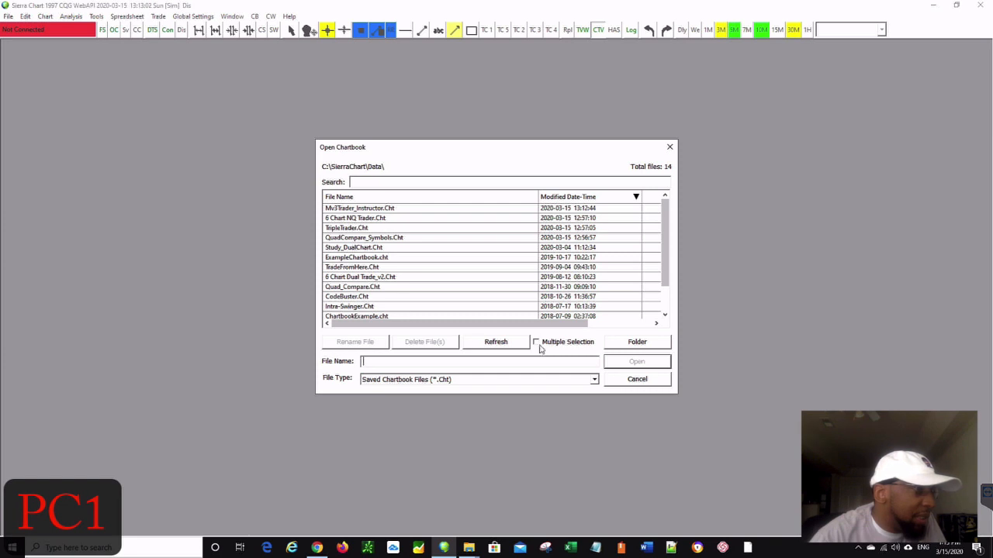
# - Switch the chartbook folder to Users > Admin > Google Drive and open Mv3Trader_Instructor.Cht
pyautogui.click(630, 344)
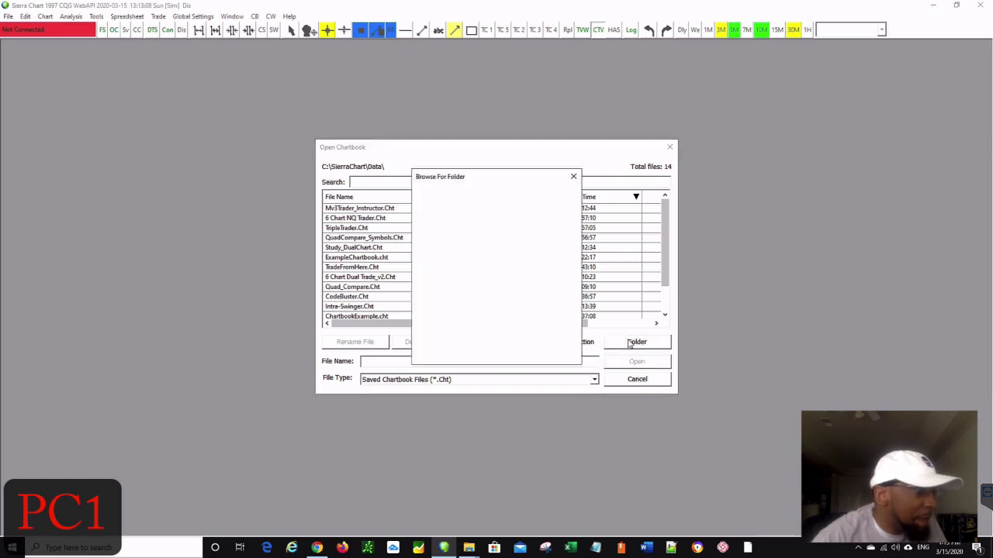
pyautogui.scroll(-3, 494, 278)
pyautogui.scroll(-6, 490, 281)
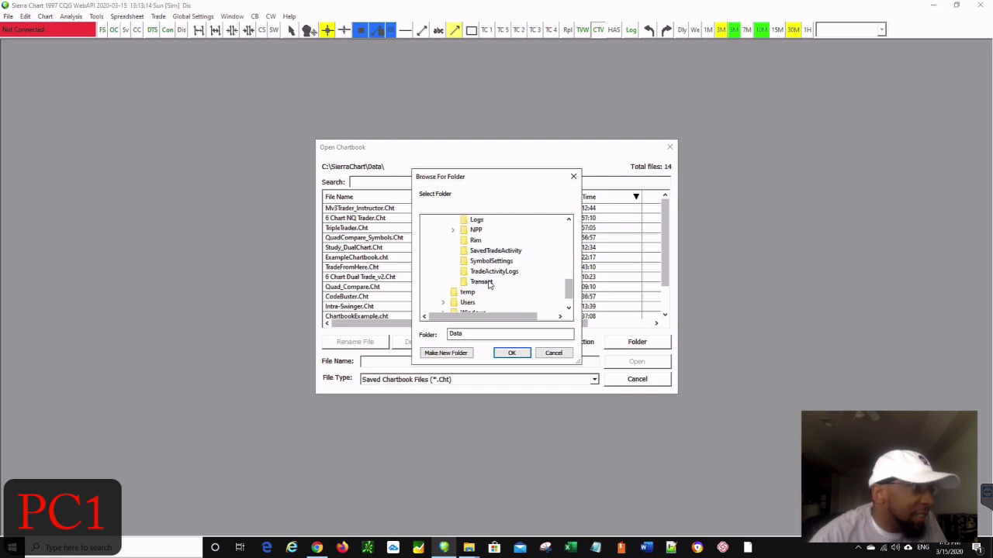
pyautogui.scroll(-1, 488, 284)
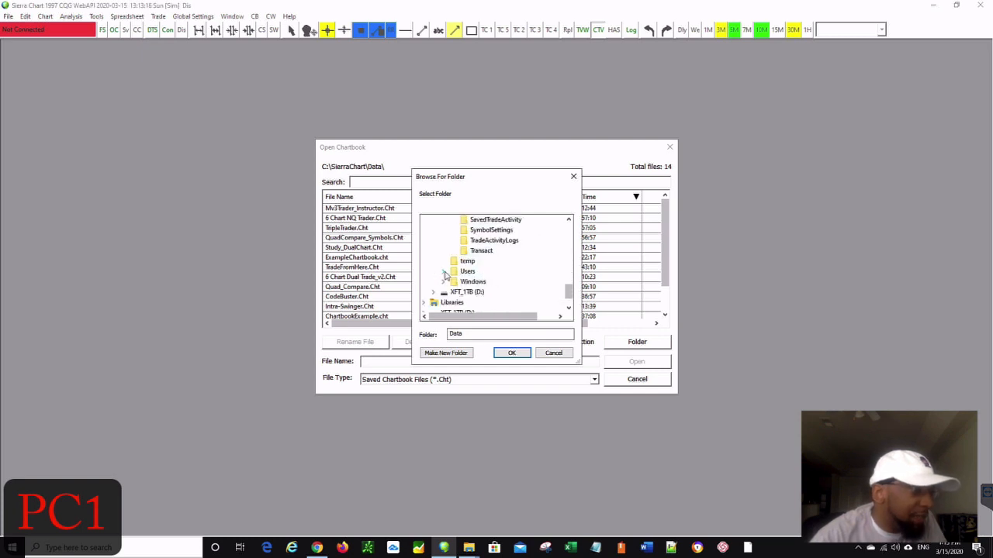
pyautogui.click(444, 273)
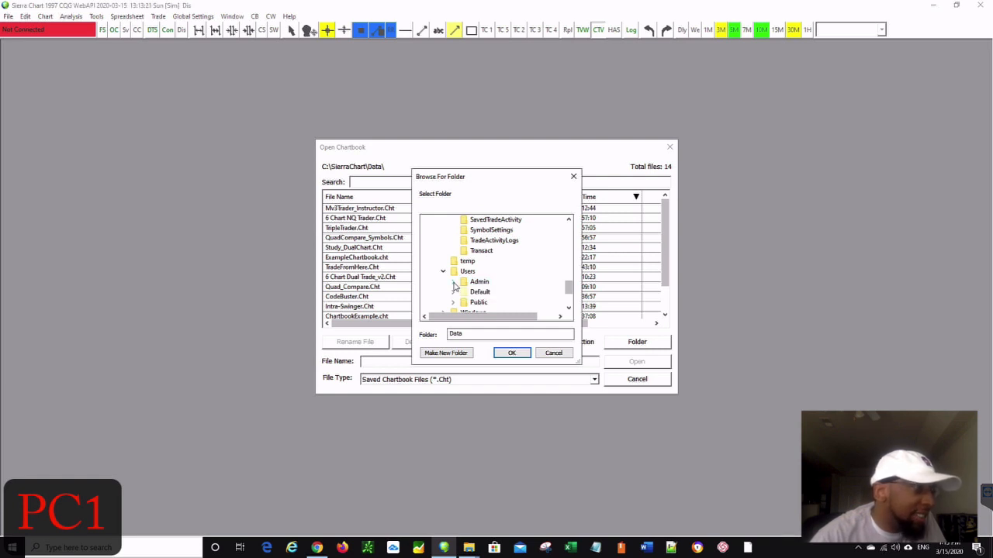
pyautogui.click(453, 283)
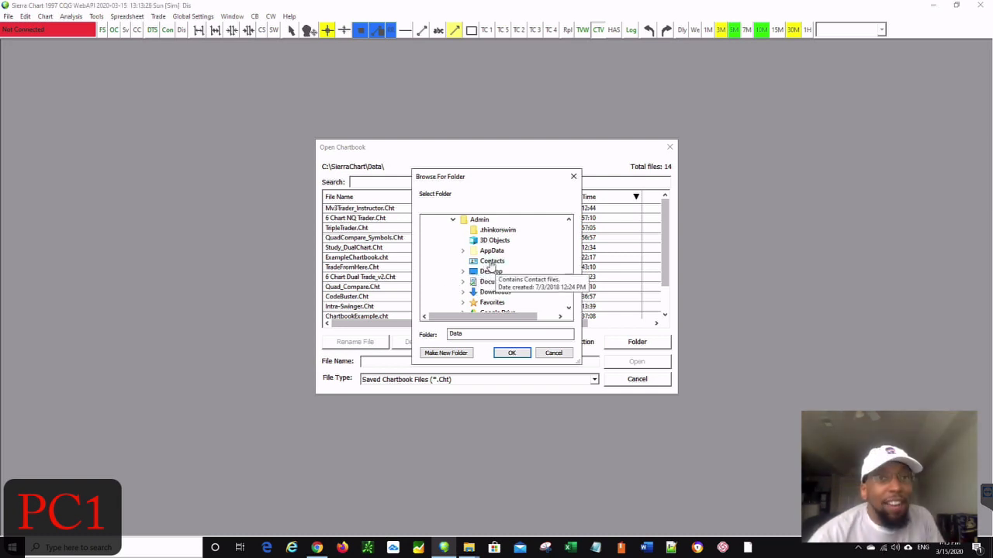
pyautogui.scroll(-2, 492, 264)
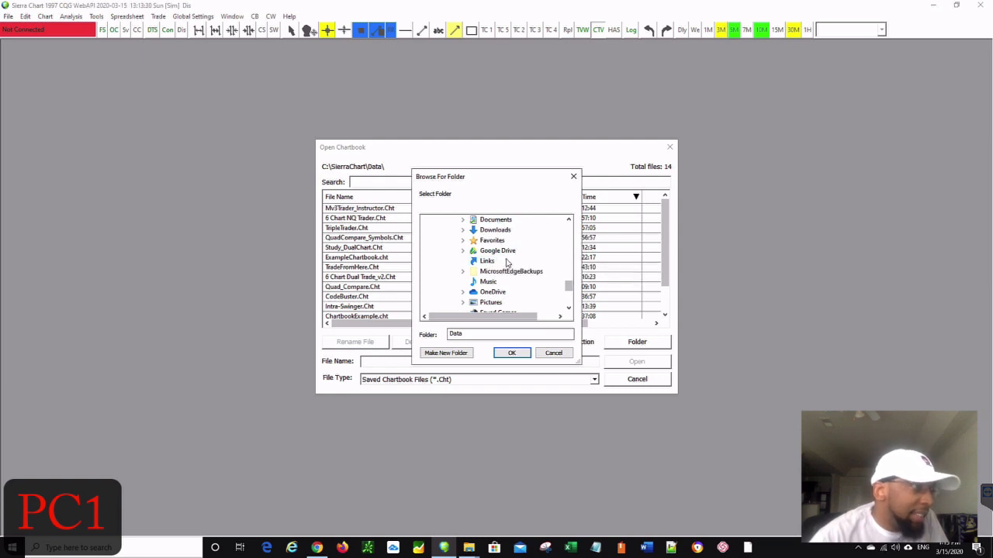
pyautogui.click(502, 250)
pyautogui.scroll(2, 503, 256)
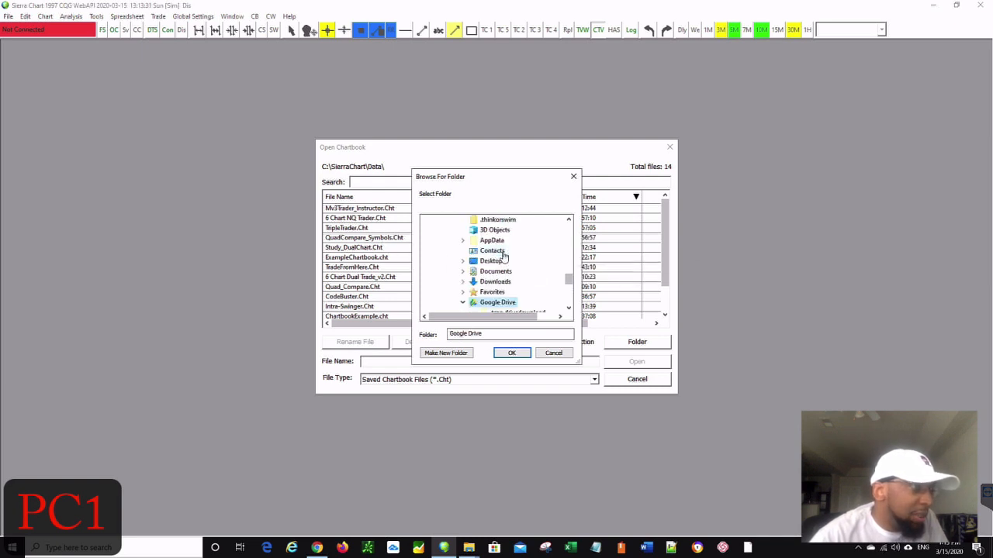
pyautogui.click(511, 353)
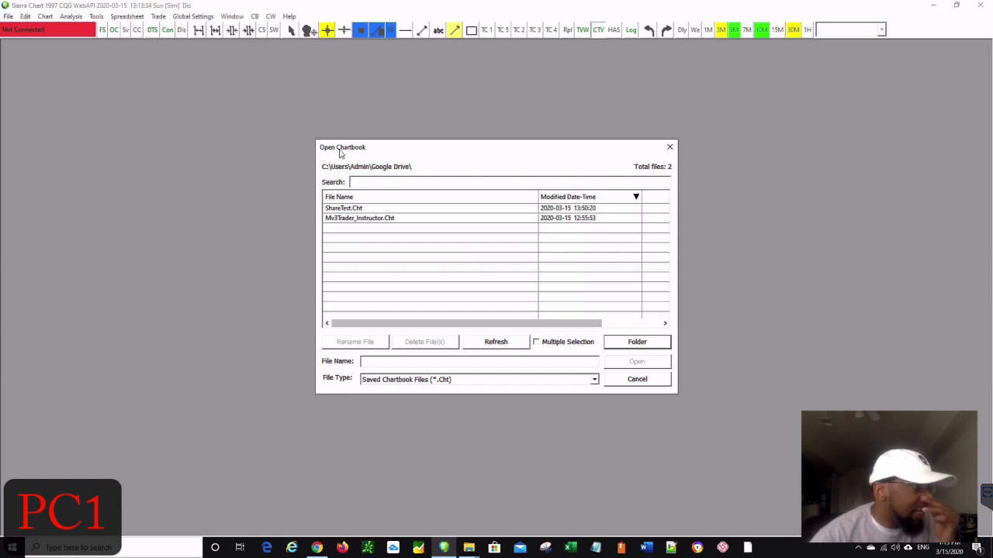
pyautogui.click(350, 221)
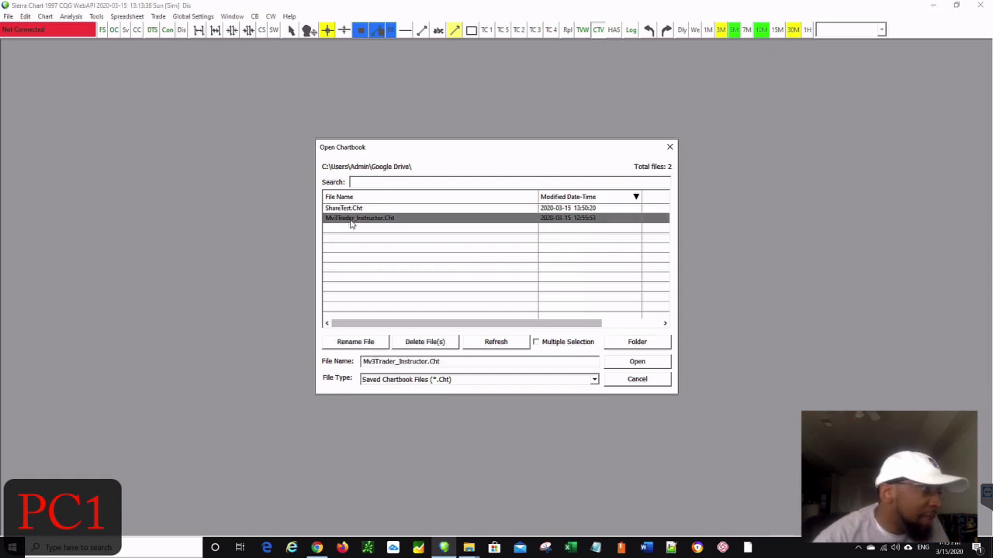
pyautogui.click(630, 361)
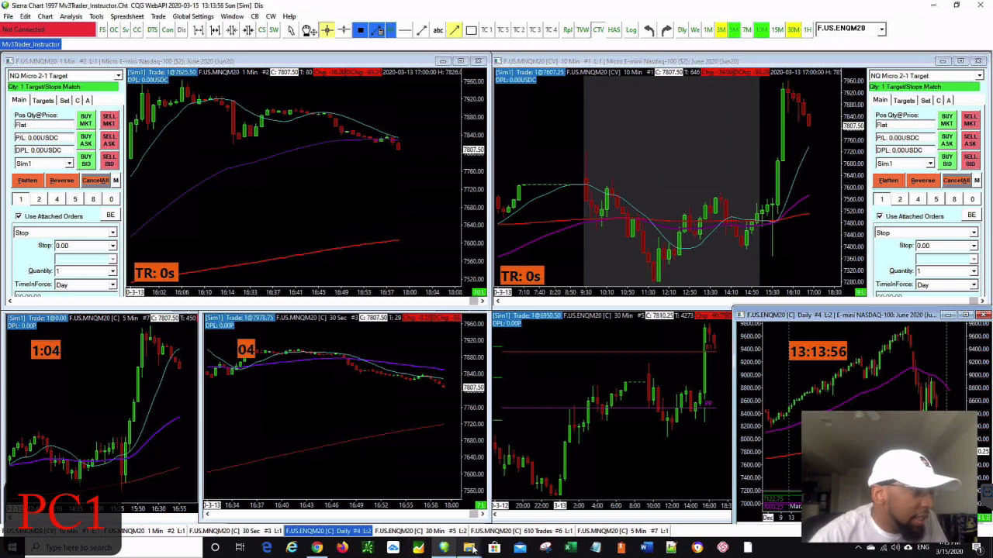
# - Bring the .cht search results and Google Drive Explorer windows back to the front
pyautogui.moveTo(471, 549)
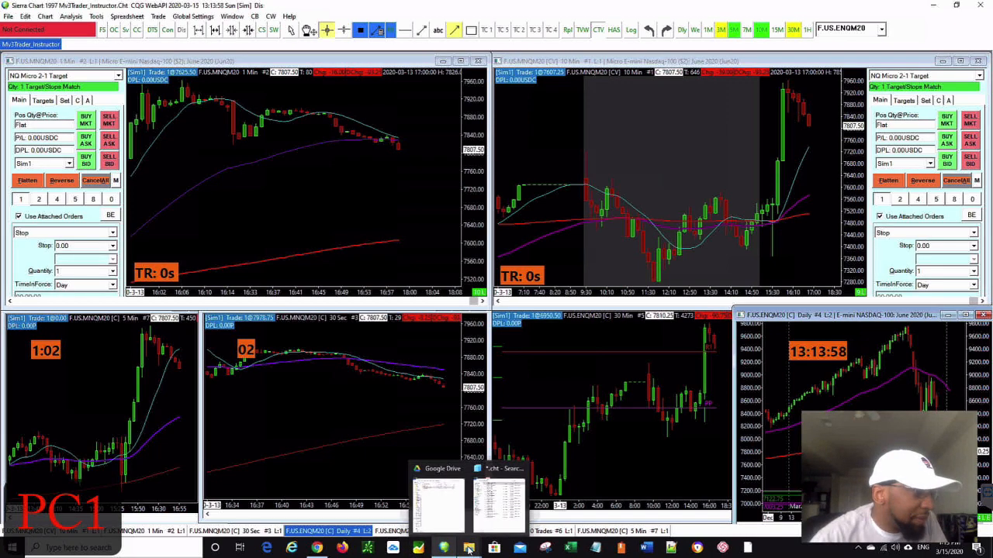
pyautogui.click(496, 502)
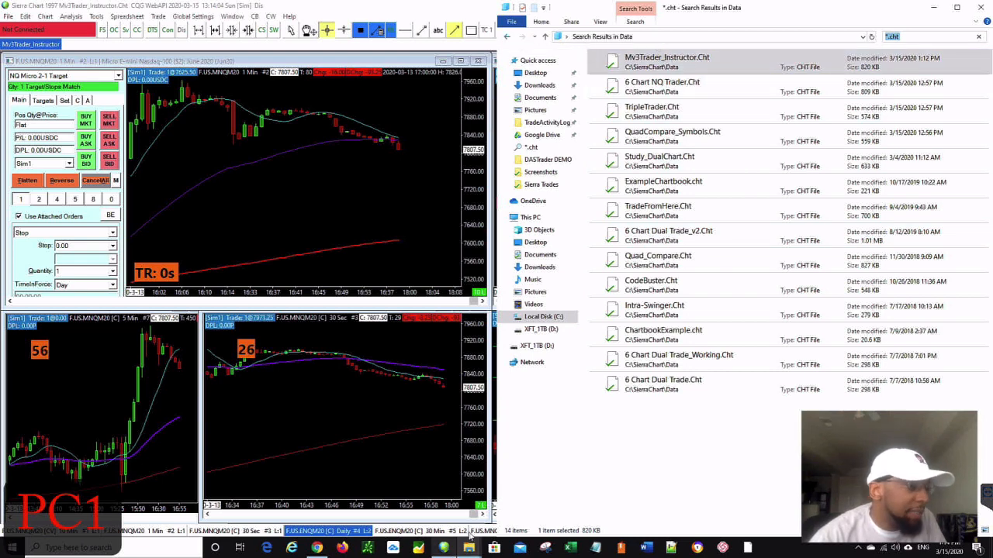
pyautogui.moveTo(469, 543)
pyautogui.click(431, 508)
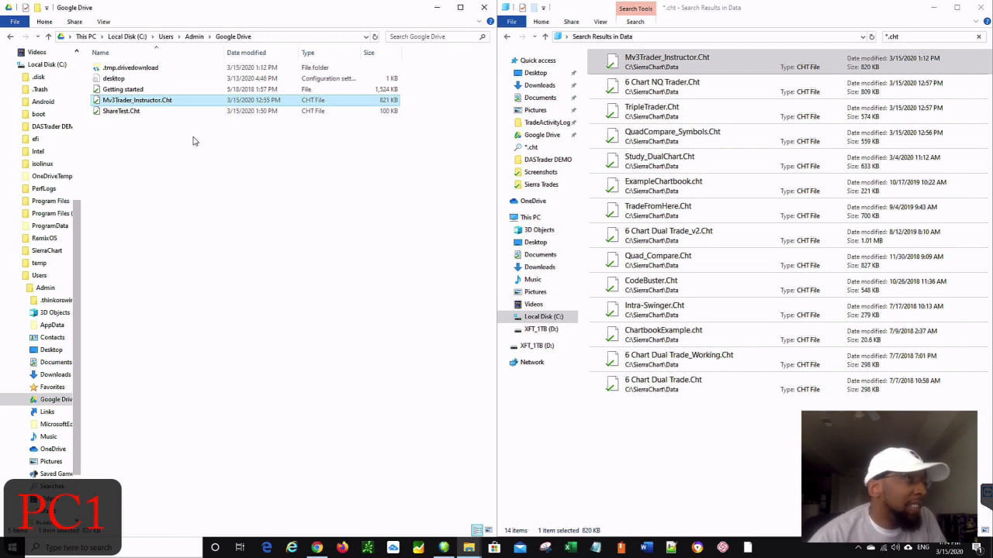
# - Go up to the main SierraChart folder and copy Sierra3.cfg into Google Drive
pyautogui.click(508, 37)
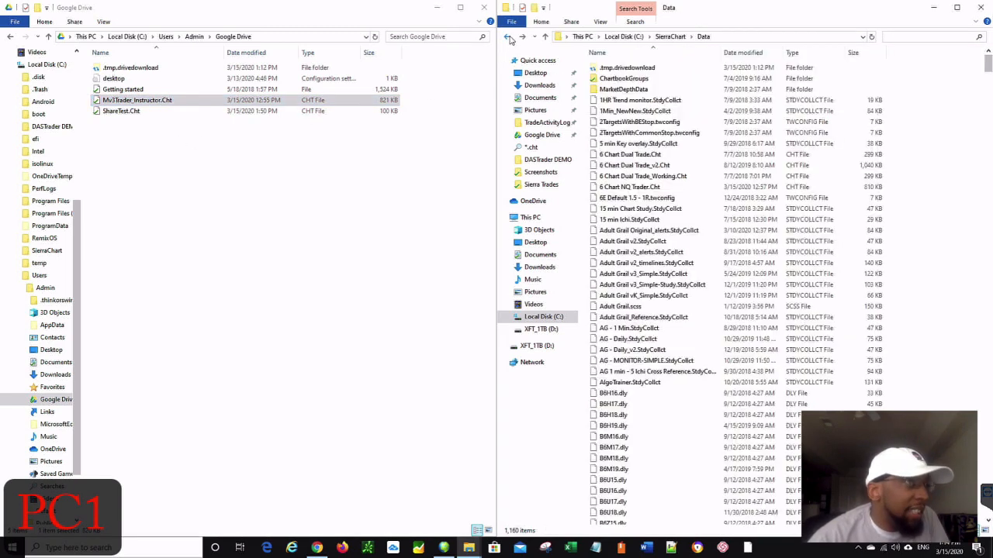
pyautogui.click(670, 36)
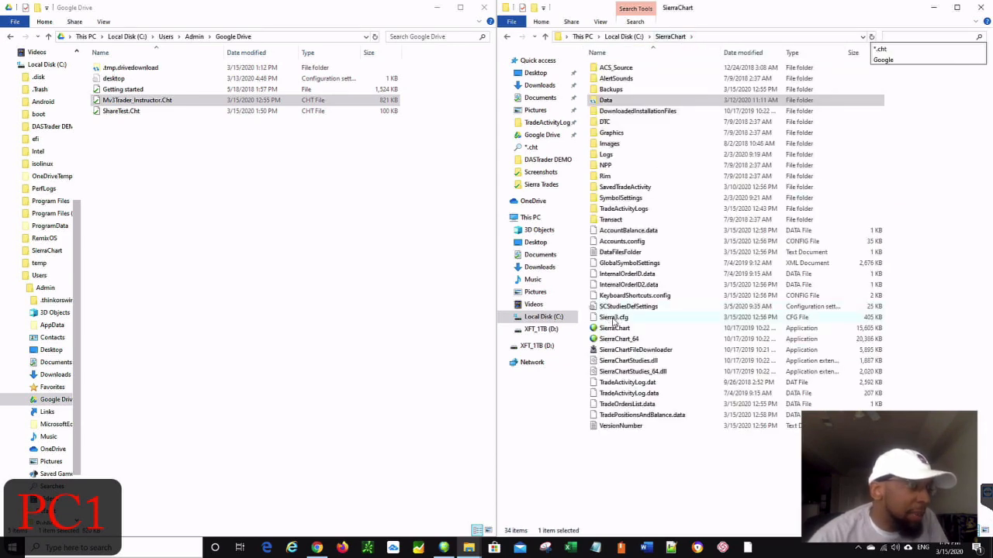
pyautogui.moveTo(625, 320); pyautogui.dragTo(156, 187)
pyautogui.click(183, 190)
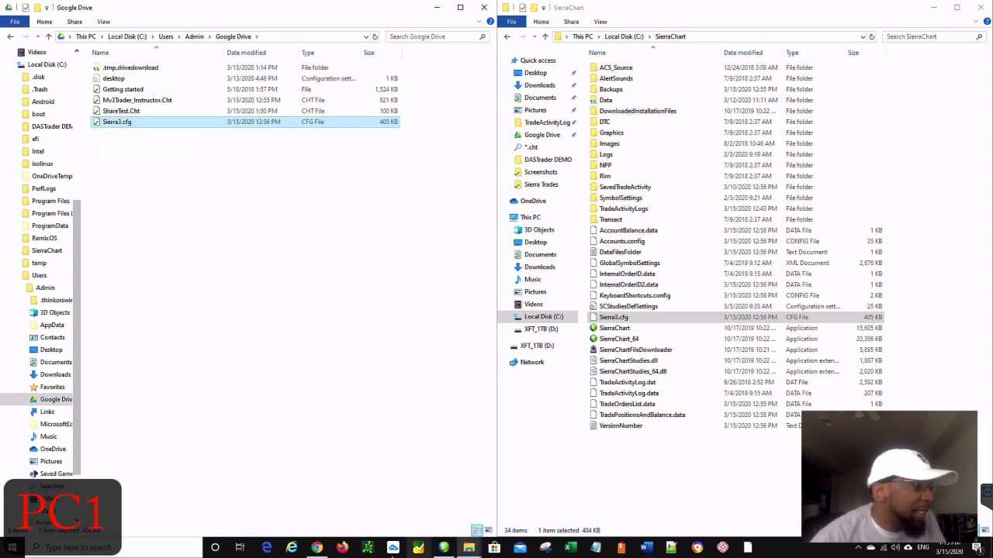
# - Switch to the My Drive page in Chrome and reload its file list
pyautogui.click(314, 551)
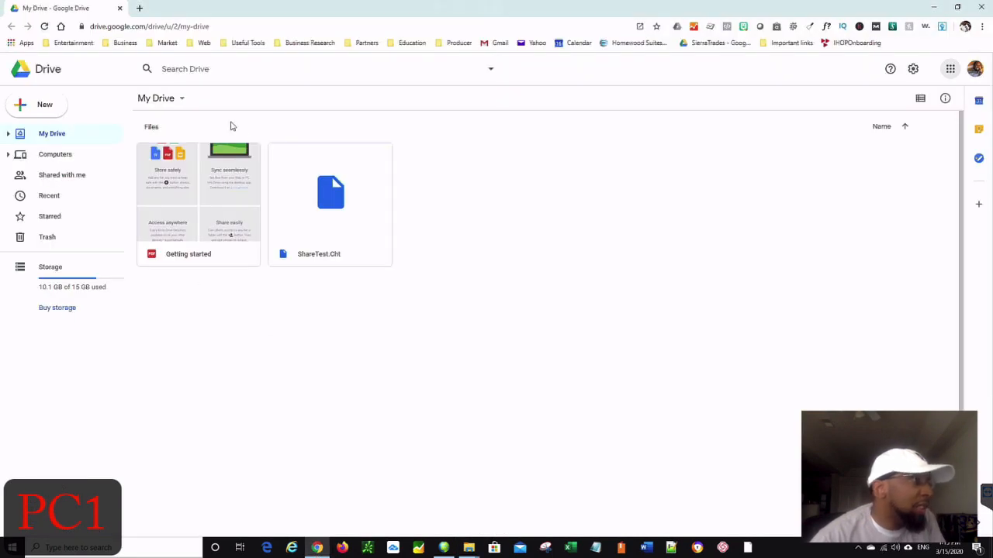
pyautogui.click(45, 74)
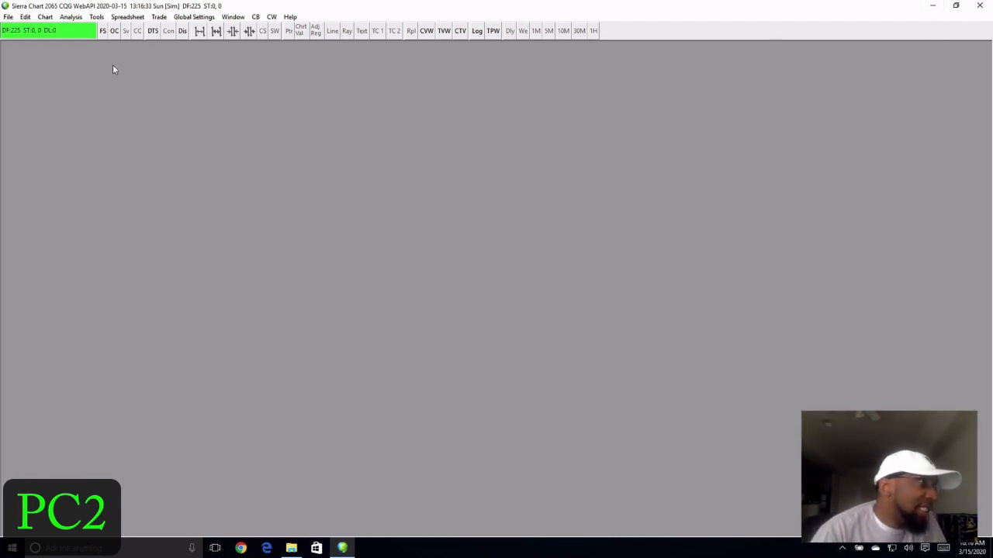
# - Minimise Sierra Chart to the desktop and launch Chrome
pyautogui.click(936, 9)
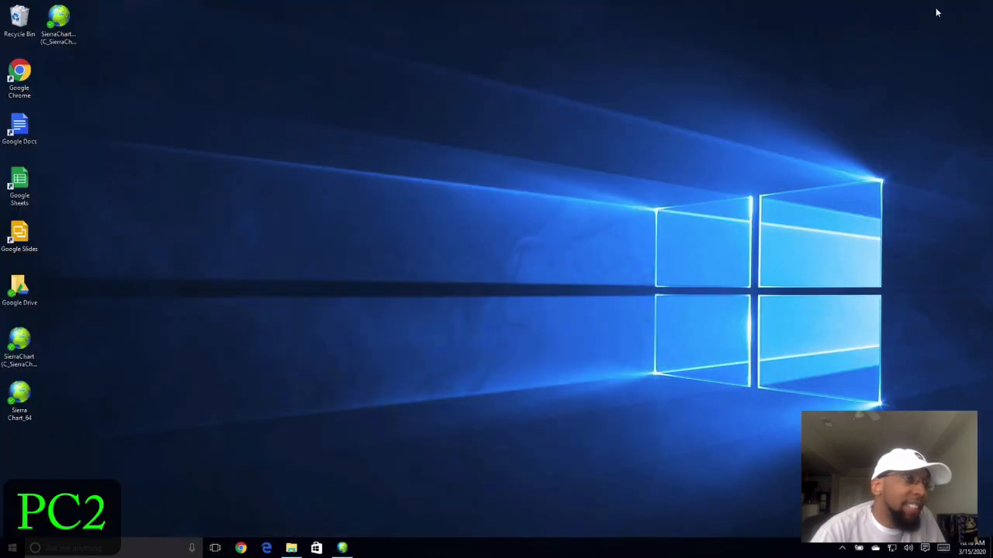
pyautogui.click(240, 548)
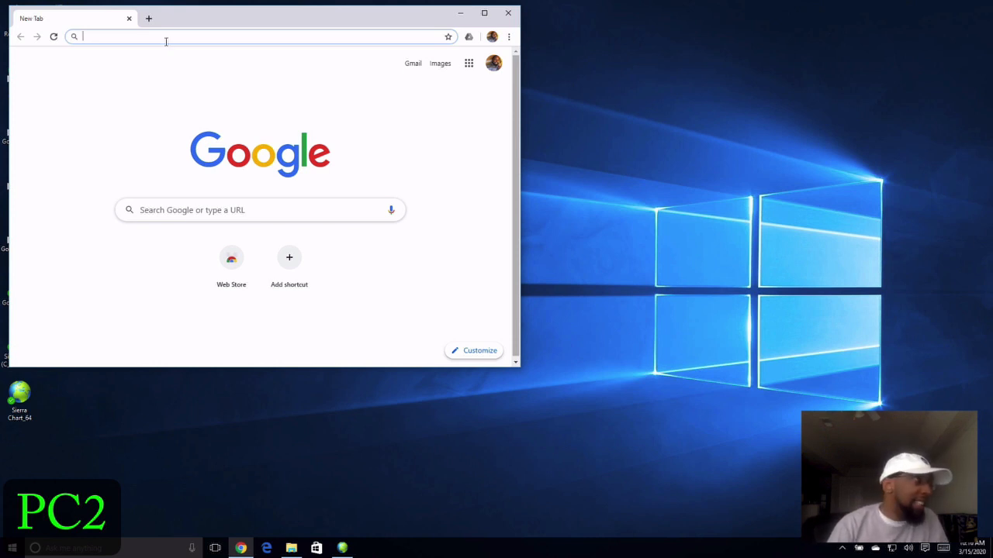
# - Search 'download goo' and go to the Google Drive download page
pyautogui.write('download goo')
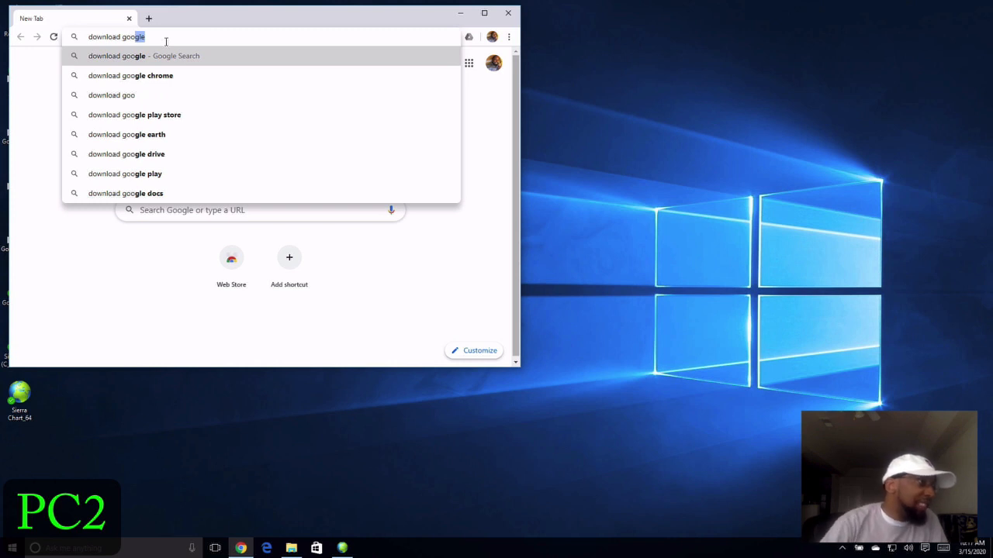
pyautogui.click(141, 155)
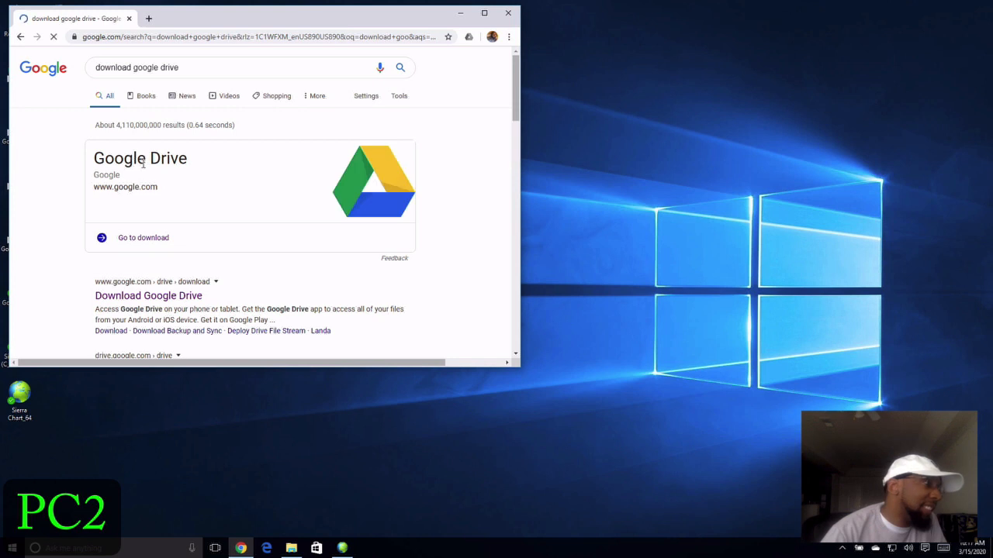
pyautogui.click(140, 240)
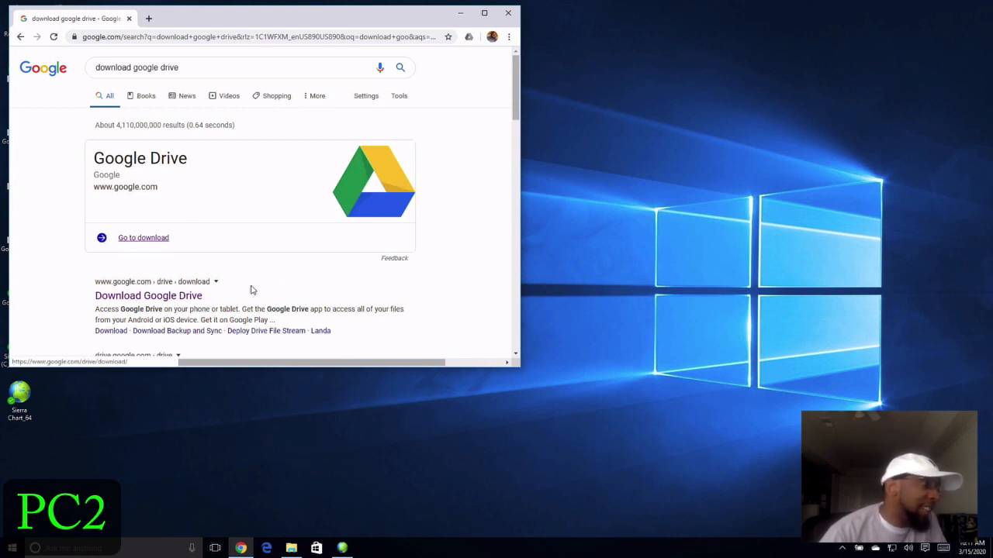
pyautogui.click(142, 241)
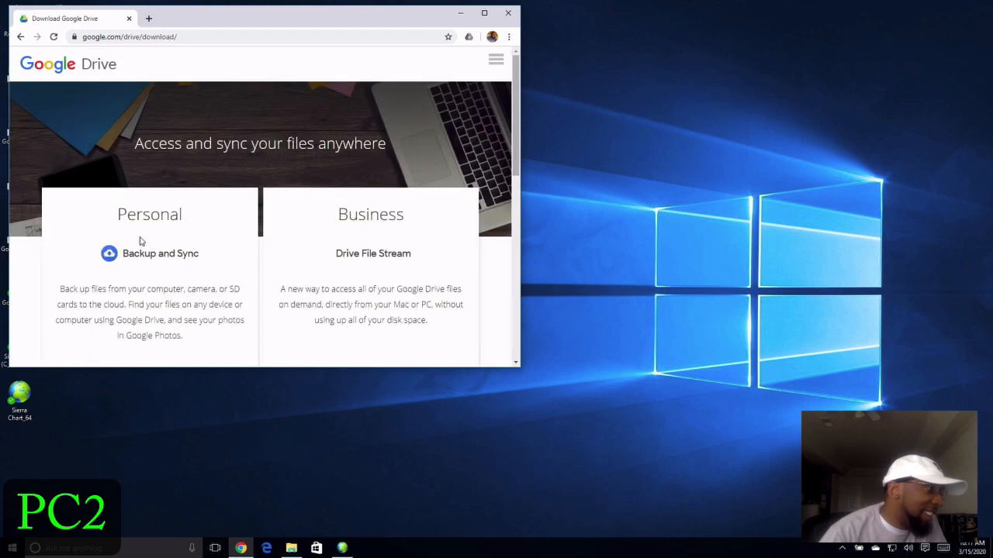
# - Download the Backup and Sync installer, agreeing to the terms, then close Chrome
pyautogui.scroll(-2, 141, 241)
pyautogui.click(86, 234)
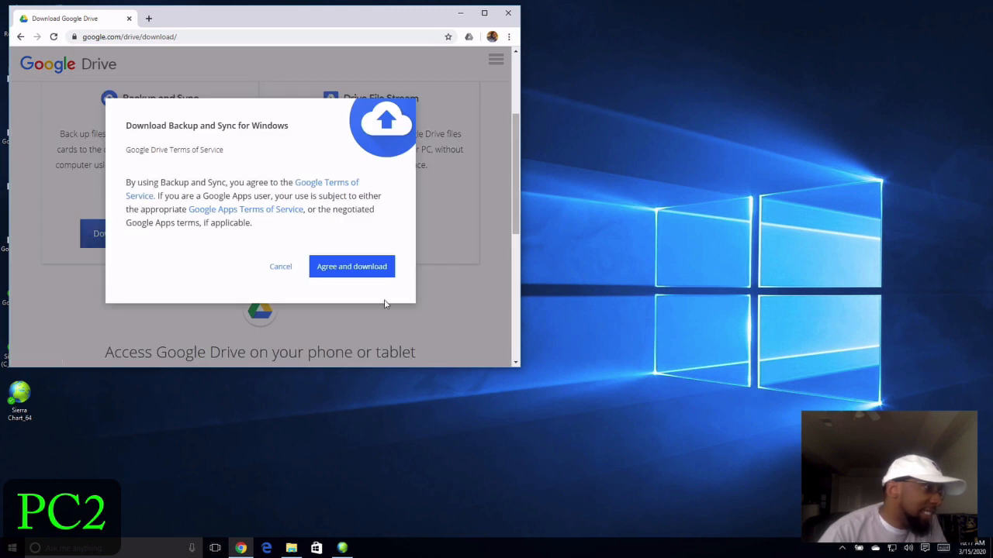
pyautogui.click(373, 268)
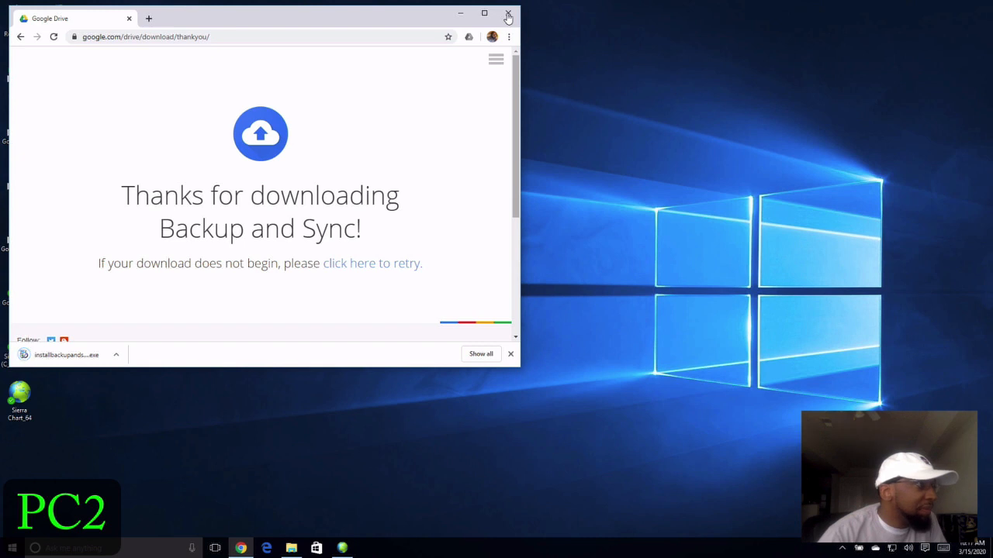
pyautogui.click(507, 14)
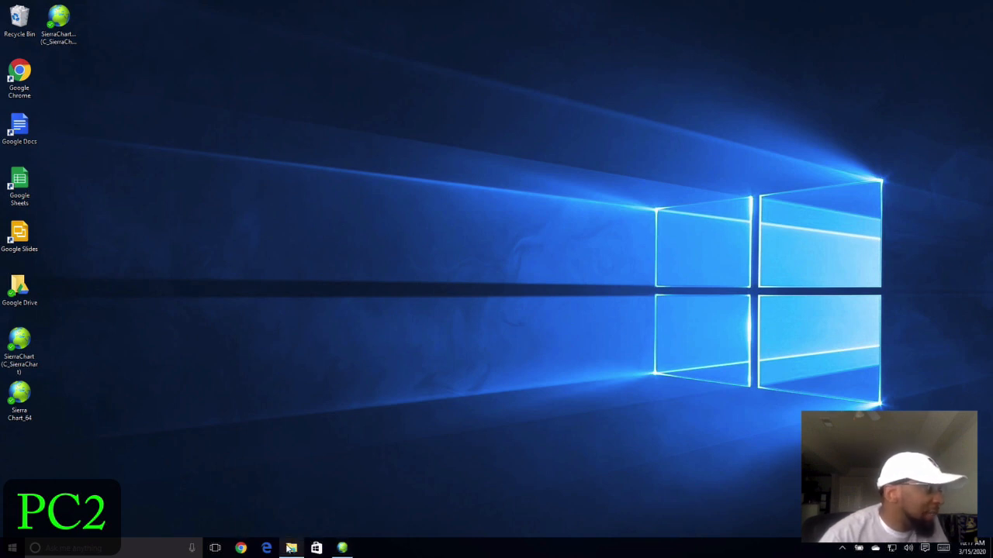
# - Bring up the Google Drive folder window and move it to one side
pyautogui.moveTo(289, 549)
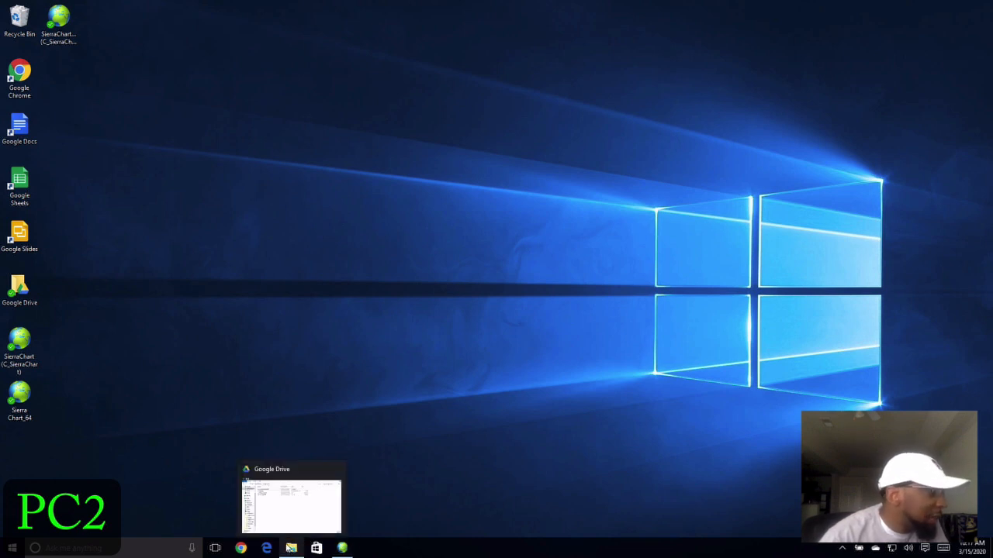
pyautogui.click(297, 552)
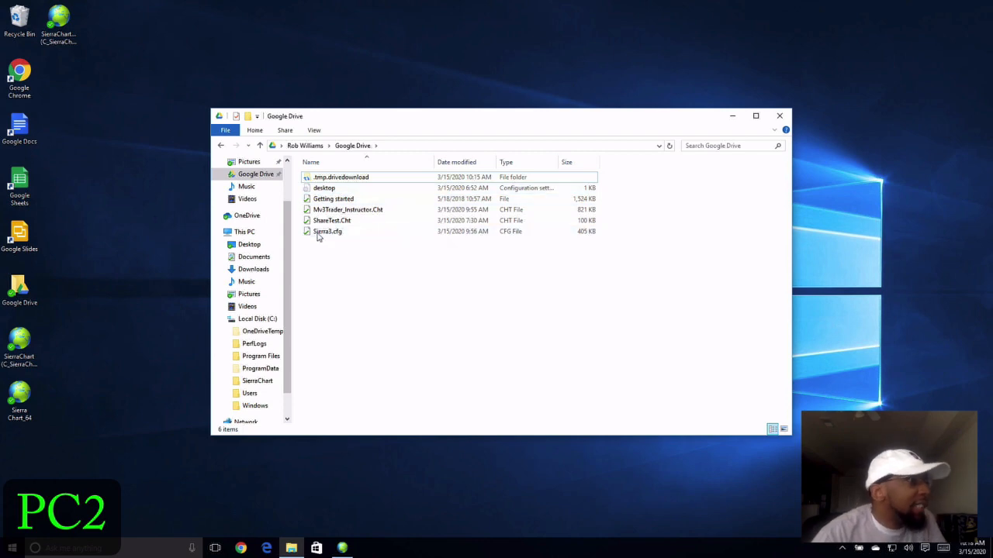
pyautogui.moveTo(339, 116); pyautogui.dragTo(329, 111)
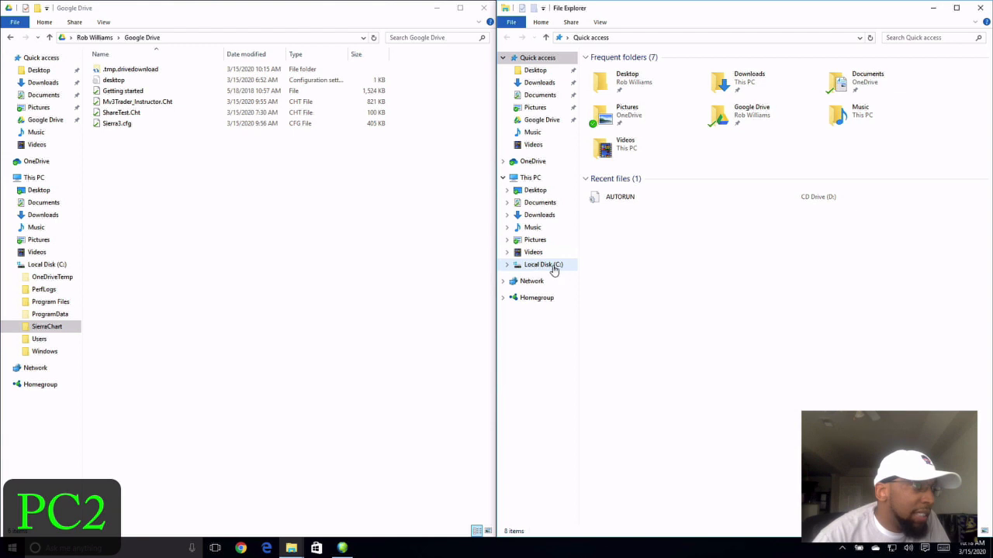
# - Open Local Disk (C:) > SierraChart in a second window, then close Sierra Chart
pyautogui.click(553, 266)
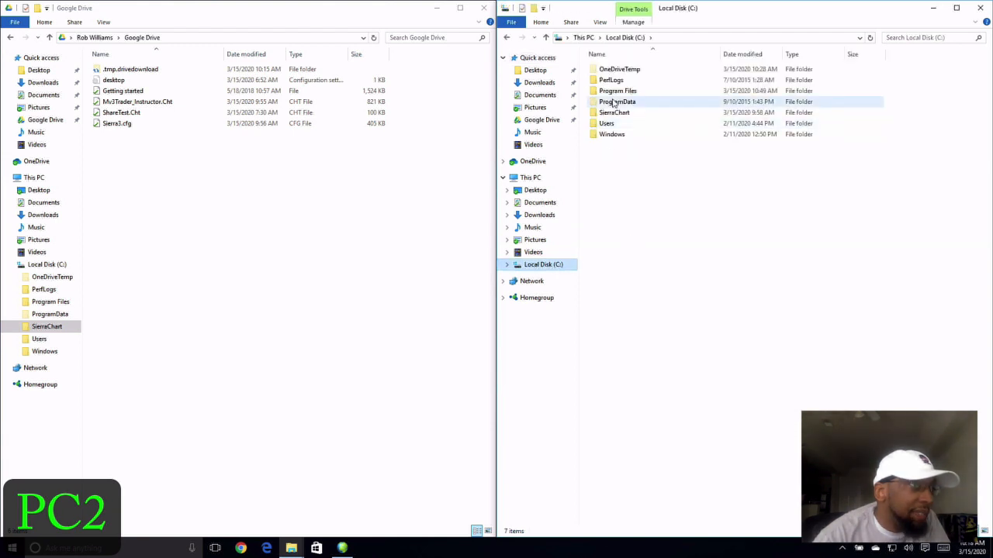
pyautogui.doubleClick(615, 113)
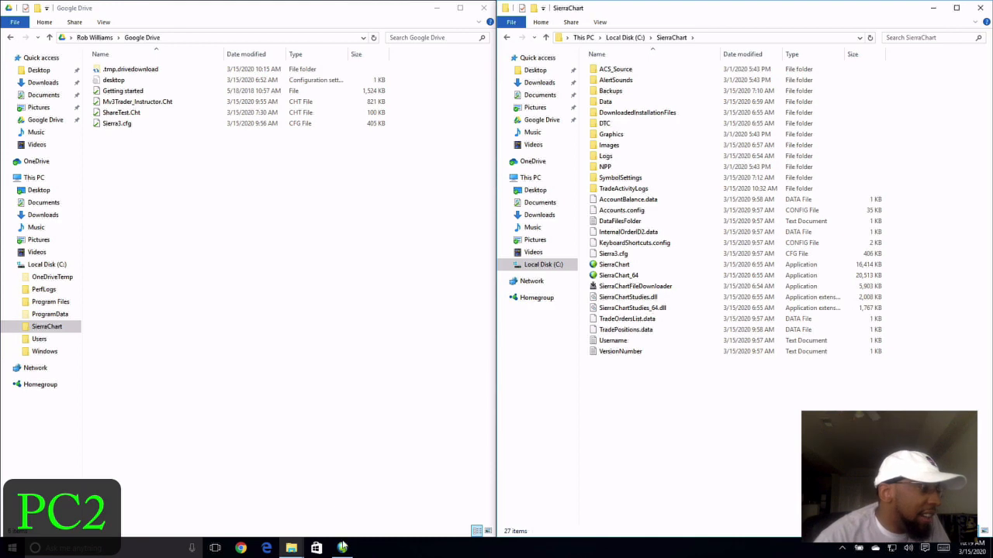
pyautogui.click(342, 548)
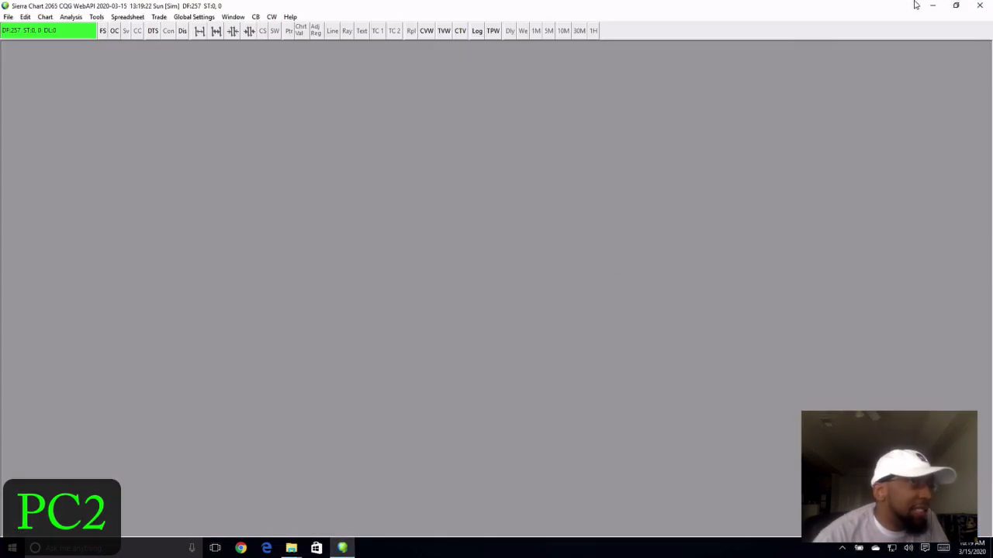
pyautogui.click(978, 6)
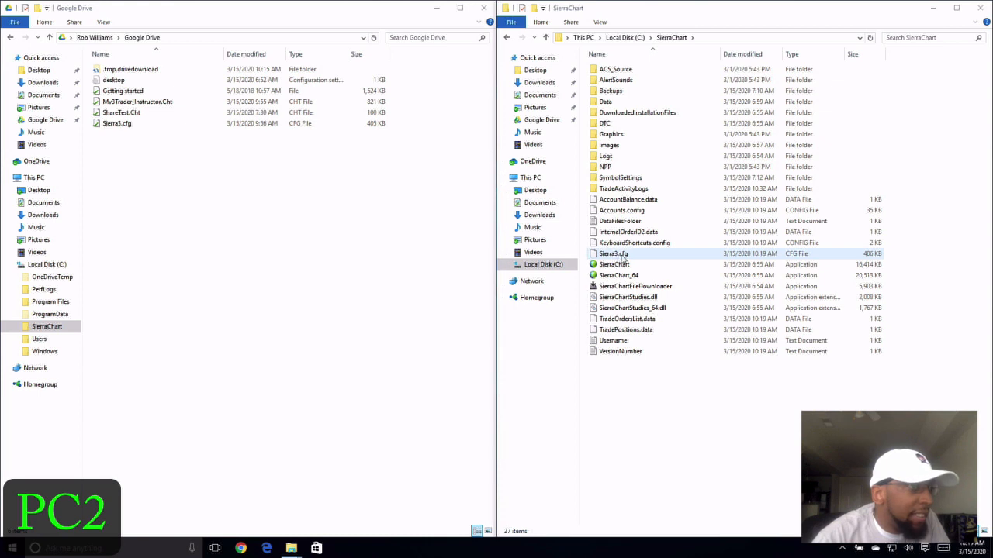
# - Rename the local Sierra3.cfg to Sierra3.cfg.default and drag Google Drive's Sierra3.cfg into SierraChart
pyautogui.click(624, 256)
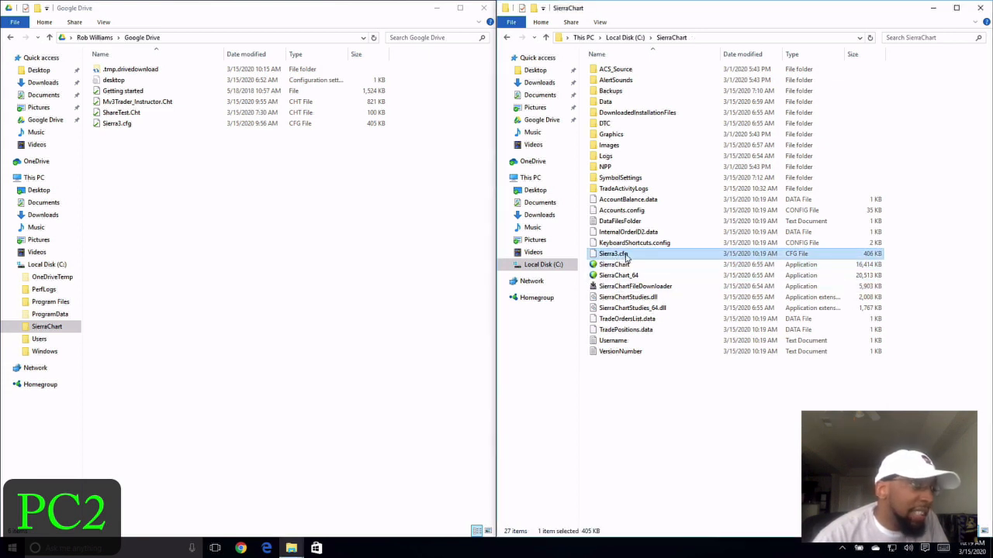
pyautogui.click(620, 255)
pyautogui.click(630, 255)
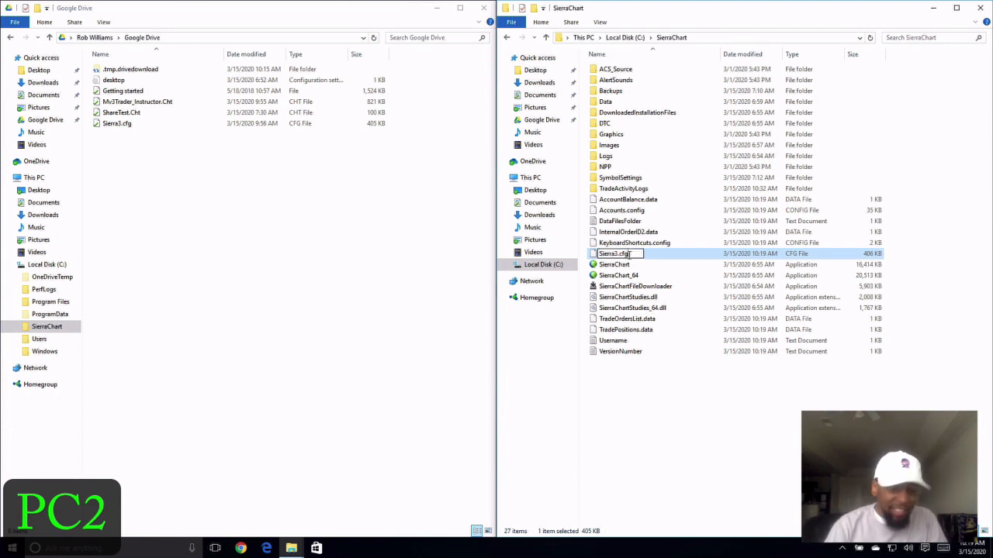
pyautogui.write('Default')
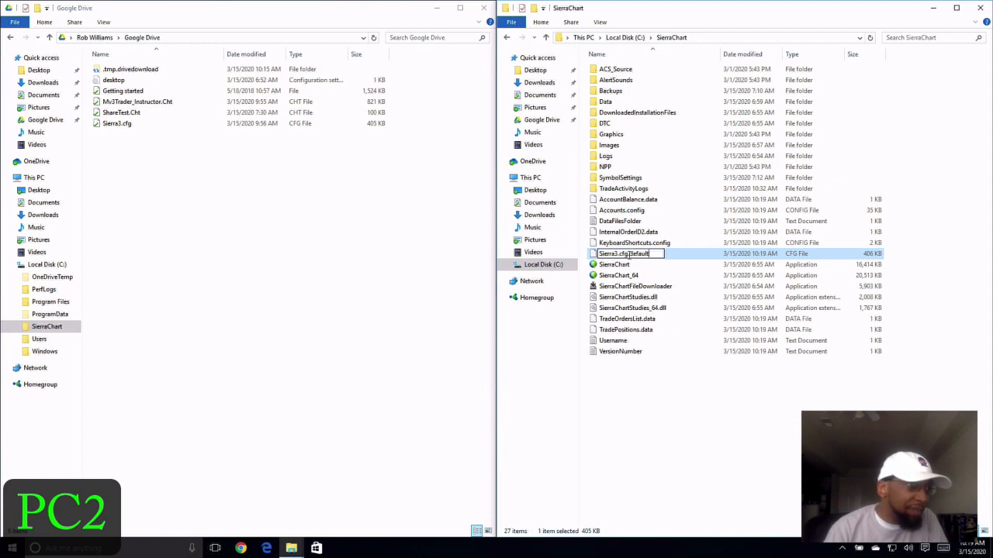
pyautogui.press('Delete')
pyautogui.write('.d')
pyautogui.press('Return')
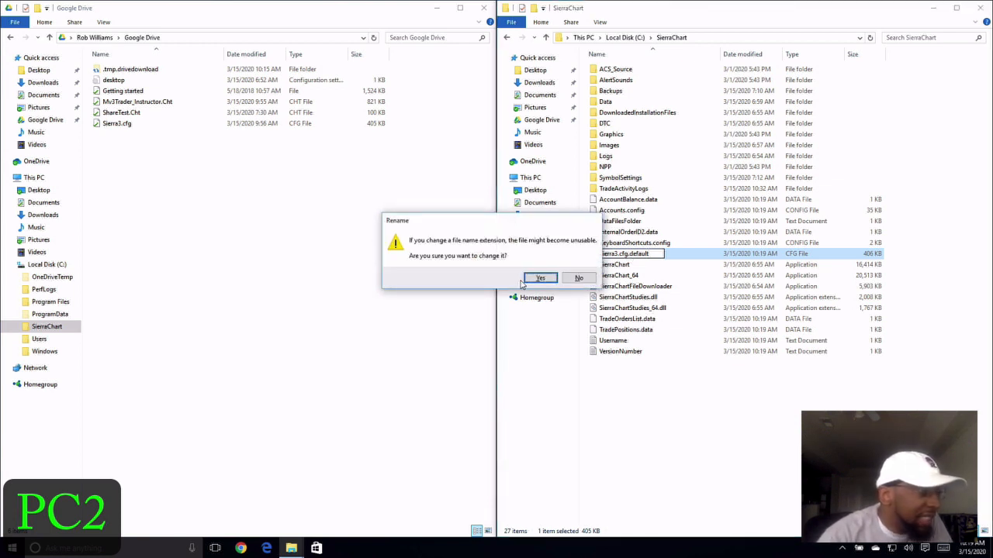
pyautogui.click(540, 279)
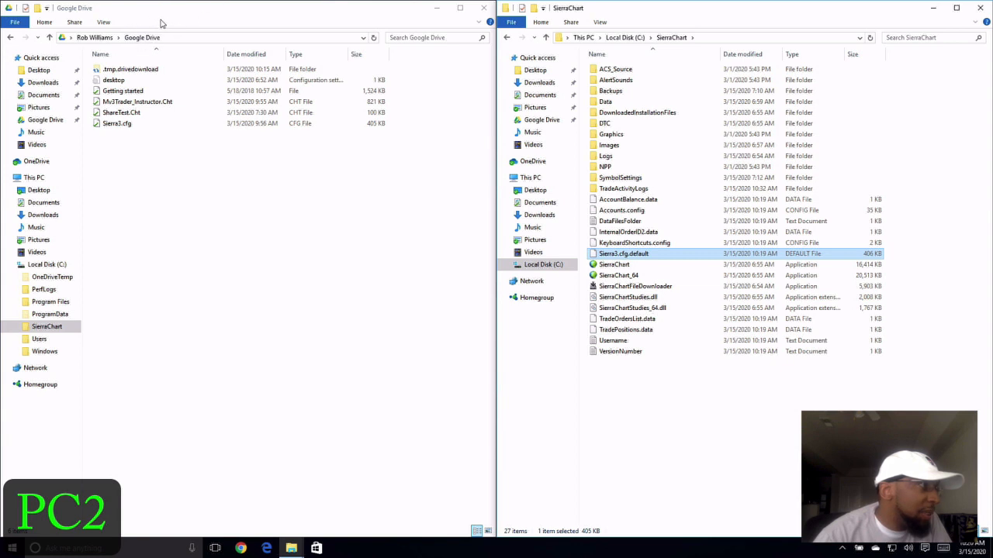
pyautogui.click(125, 125)
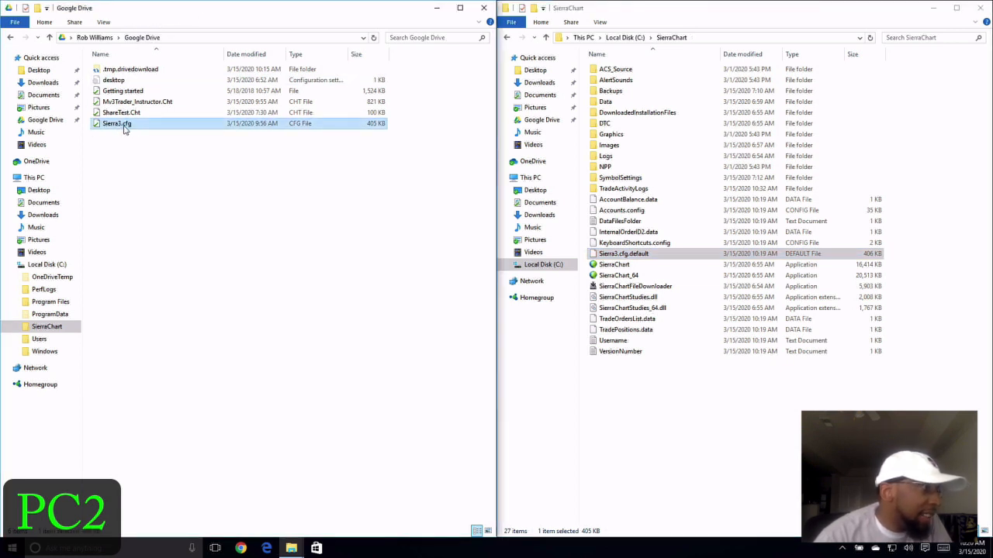
pyautogui.moveTo(122, 126); pyautogui.dragTo(664, 313)
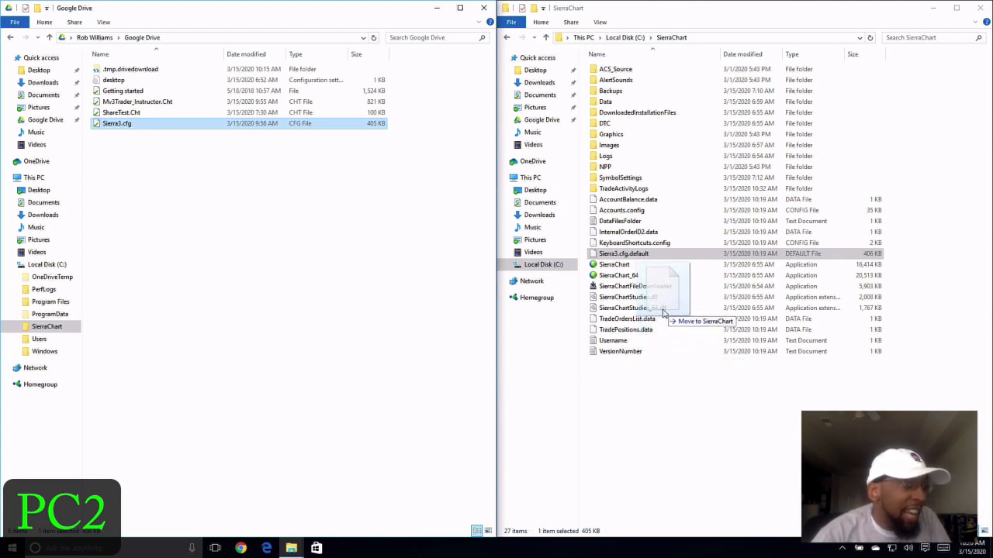
# - Drop Sierra3.cfg into the SierraChart folder as a copy, then minimise the Google Drive window
pyautogui.moveTo(663, 313); pyautogui.dragTo(664, 314)
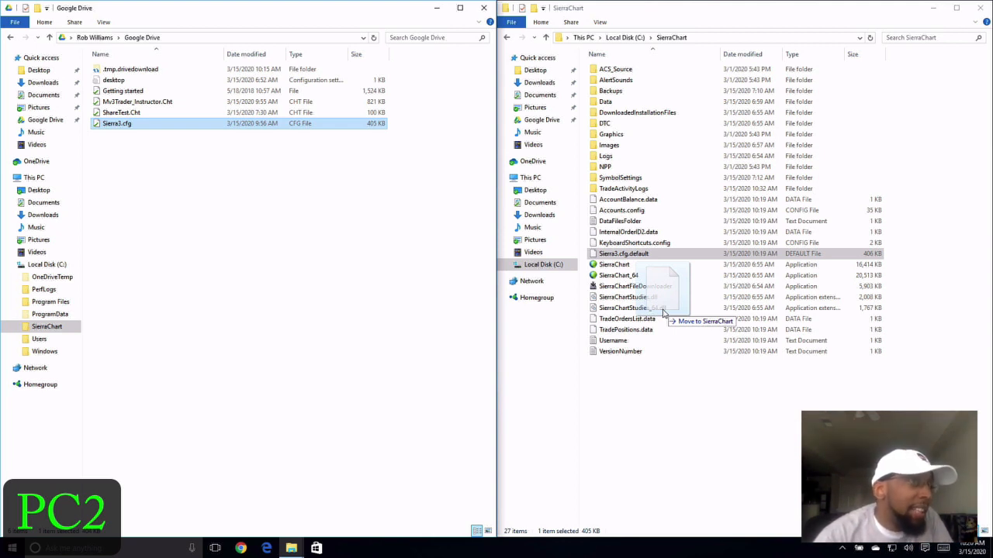
pyautogui.moveTo(664, 313); pyautogui.dragTo(664, 313)
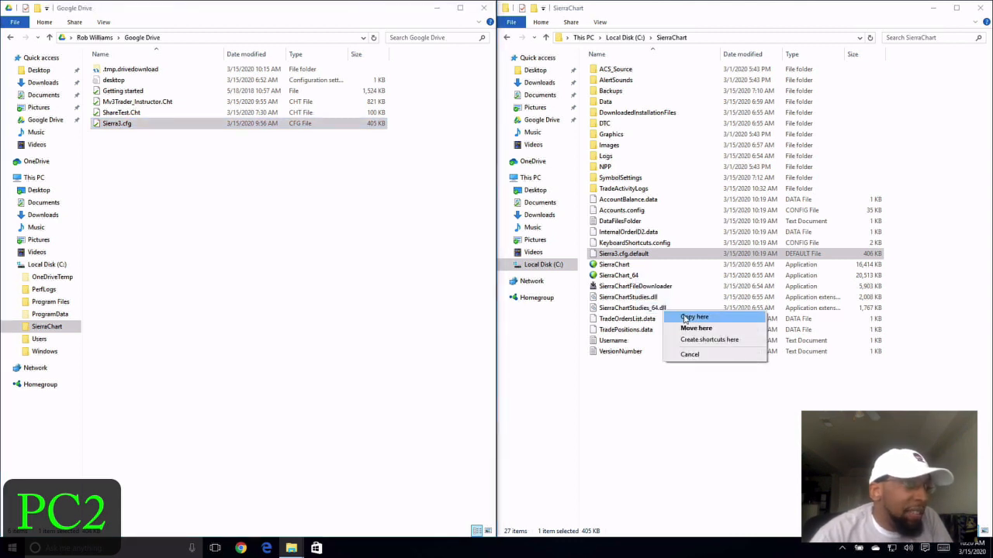
pyautogui.click(686, 318)
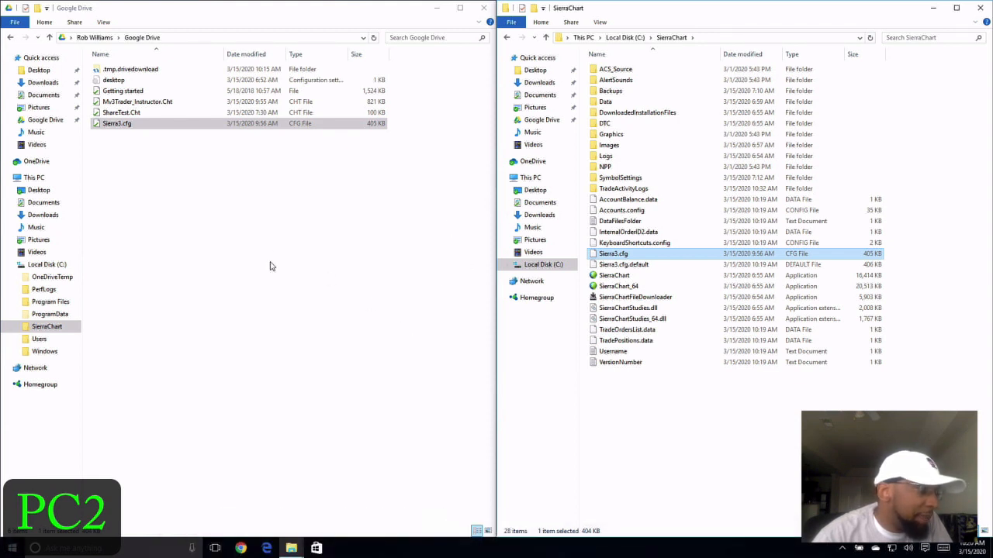
pyautogui.click(436, 9)
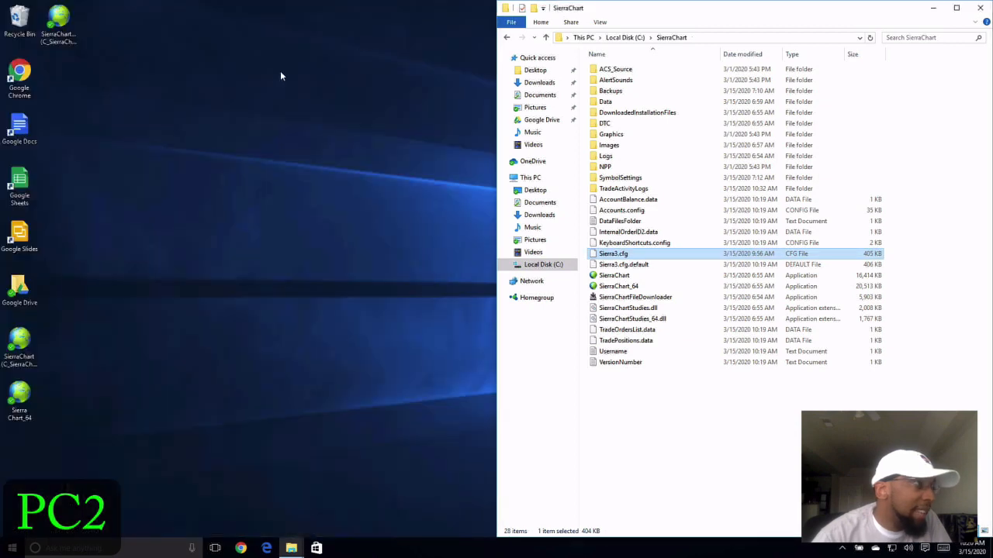
# - Relaunch Sierra Chart from the desktop shortcut and check the control bar's layout options menu
pyautogui.doubleClick(14, 342)
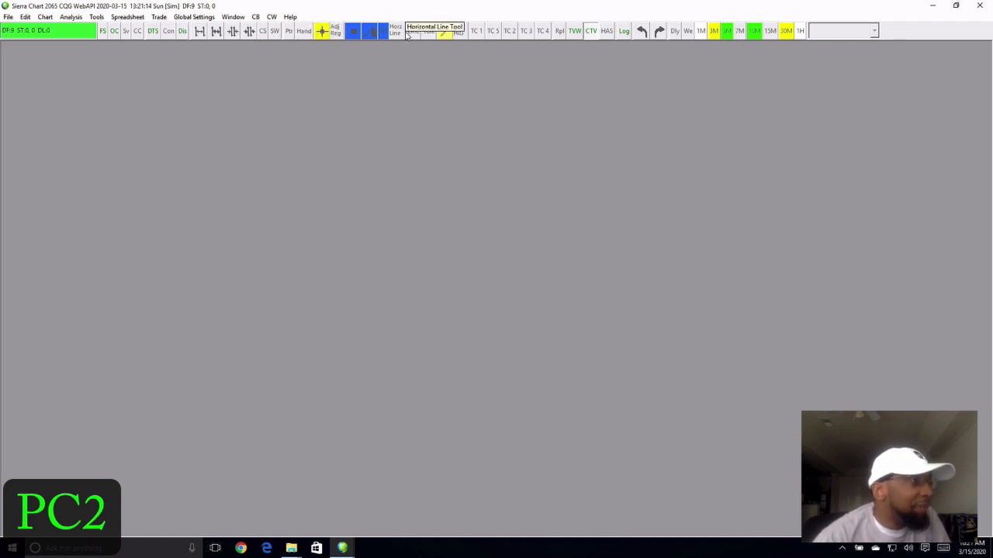
pyautogui.rightClick(910, 29)
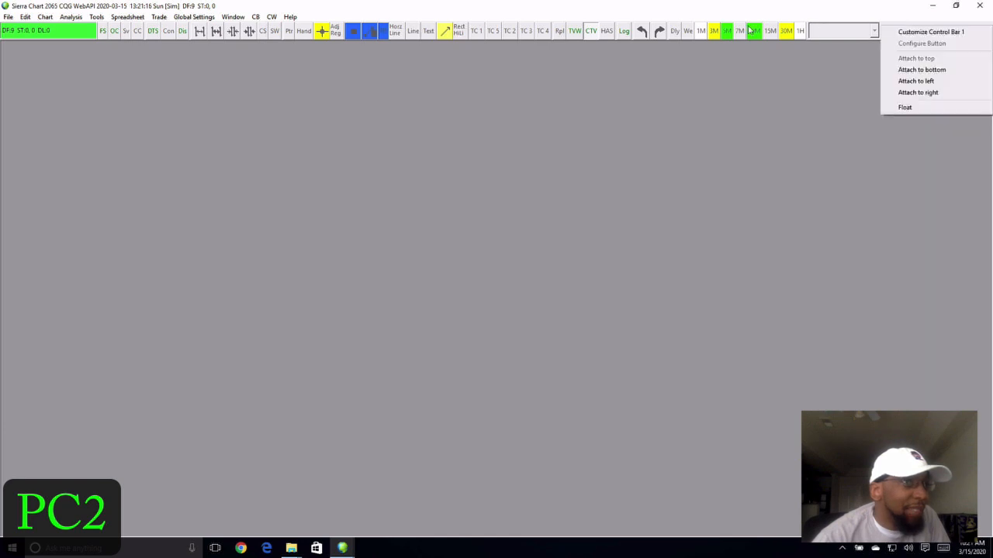
pyautogui.click(463, 13)
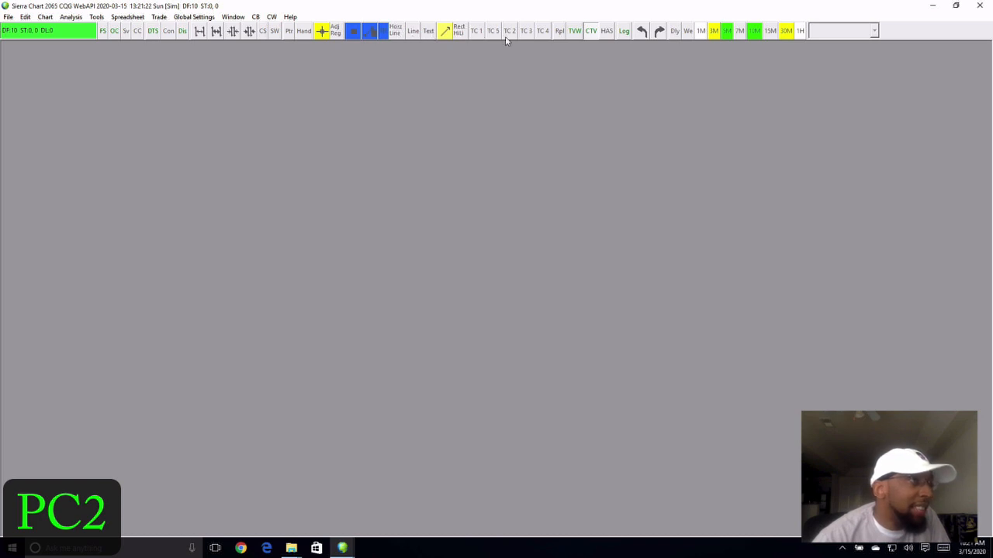
# - Add a Hand Tool button displayed as an image to Control Bar 1 and apply it
pyautogui.rightClick(306, 36)
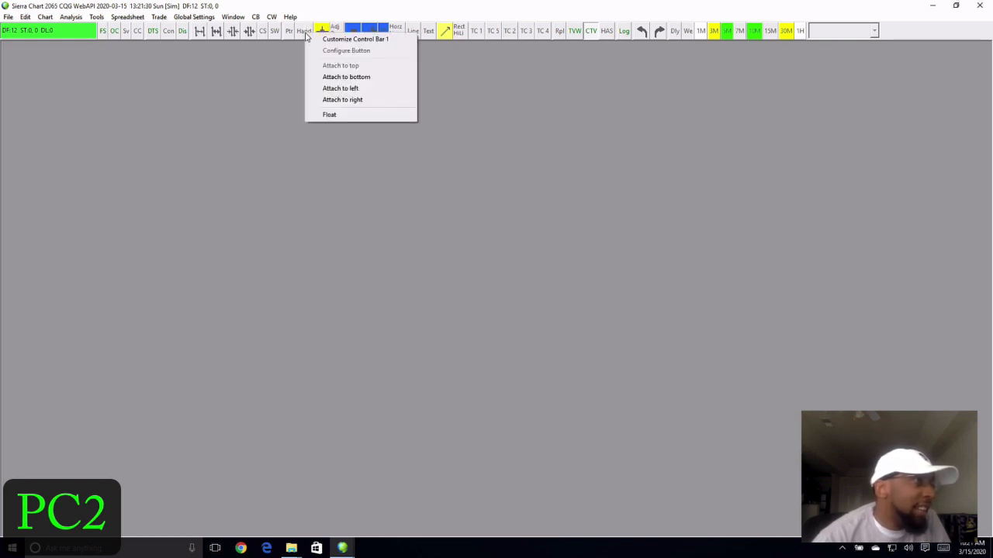
pyautogui.click(342, 44)
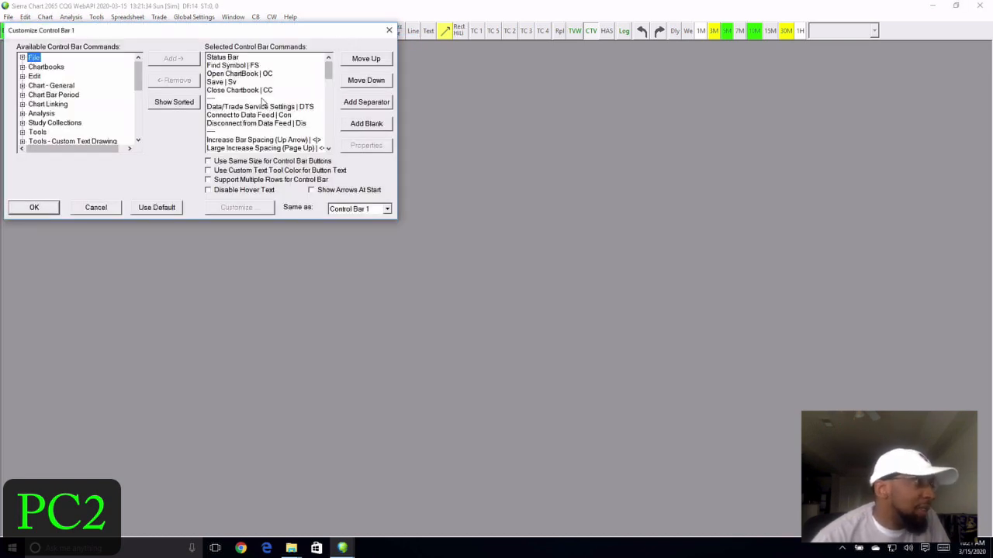
pyautogui.scroll(-8, 262, 99)
pyautogui.scroll(3, 262, 99)
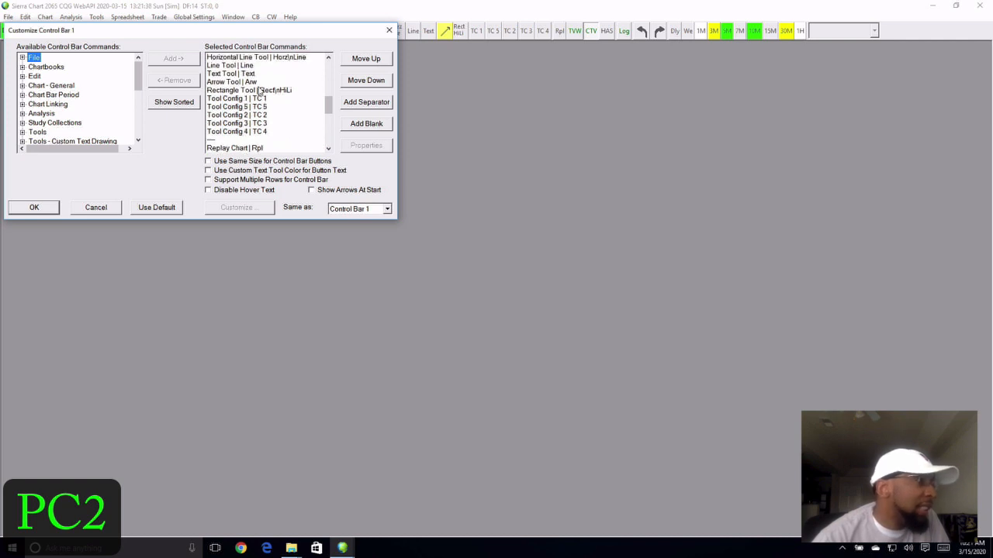
pyautogui.scroll(-1, 254, 93)
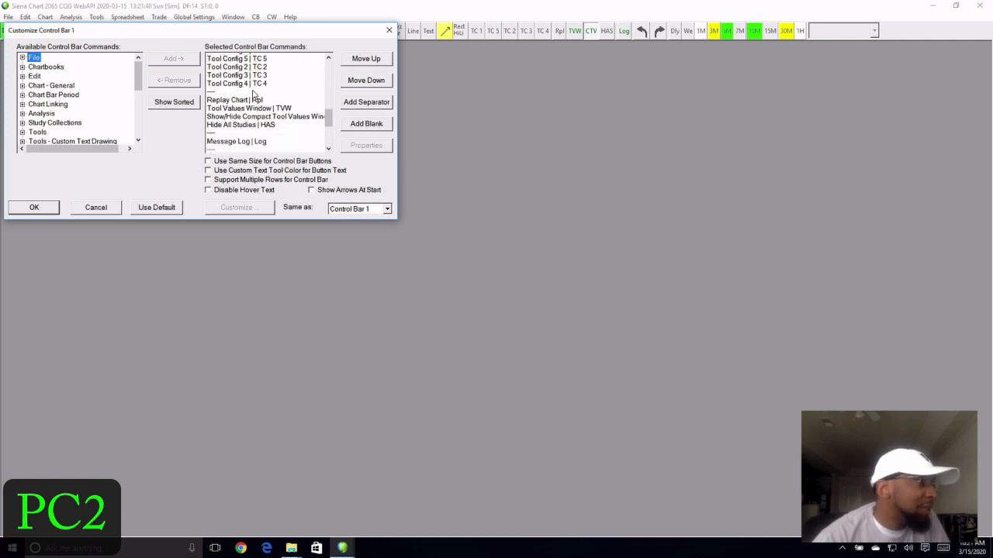
pyautogui.scroll(4, 255, 94)
pyautogui.click(241, 106)
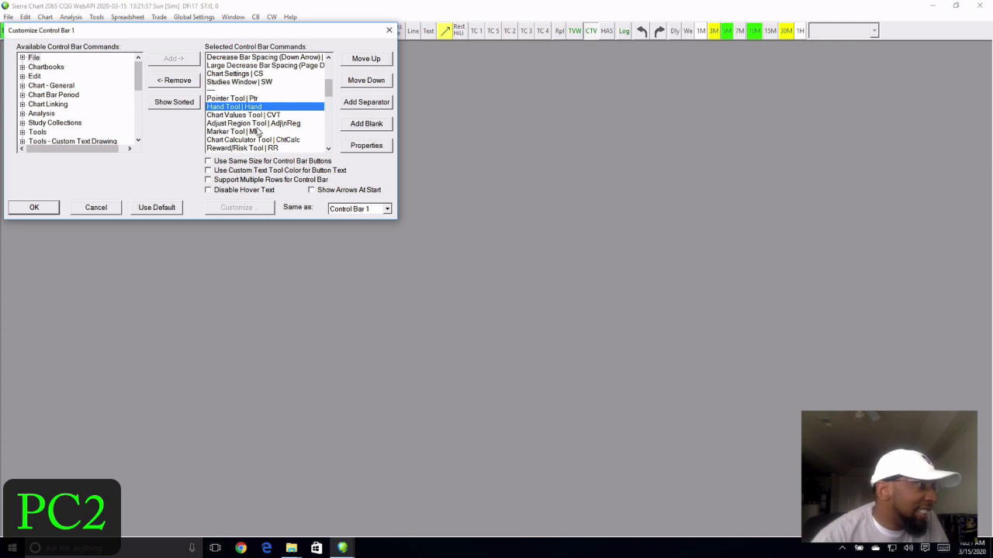
pyautogui.click(365, 146)
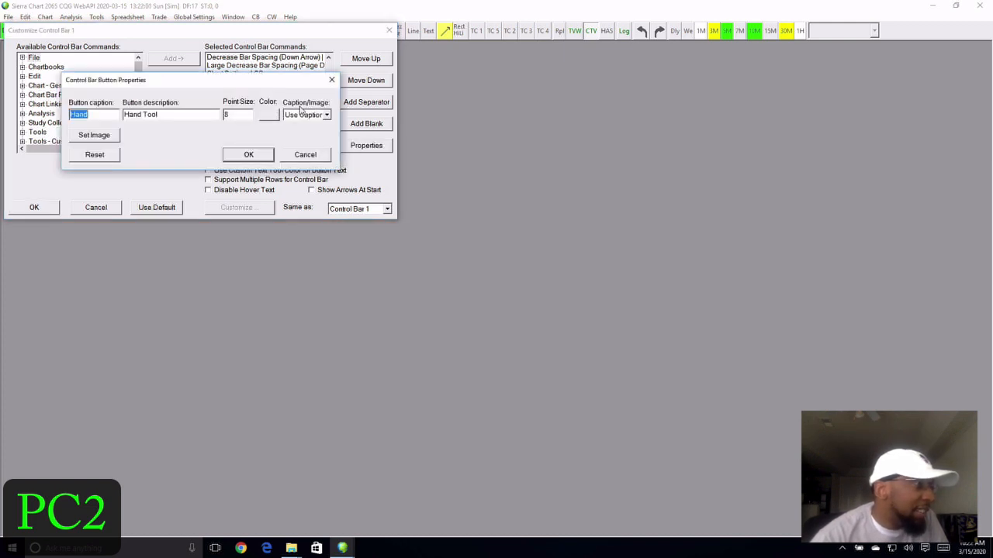
pyautogui.click(327, 115)
pyautogui.click(313, 134)
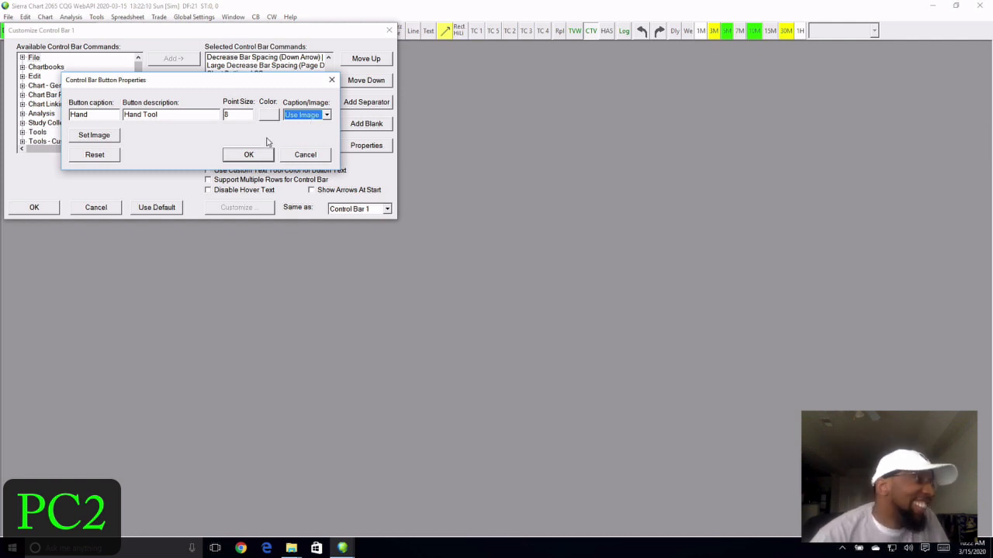
pyautogui.click(248, 154)
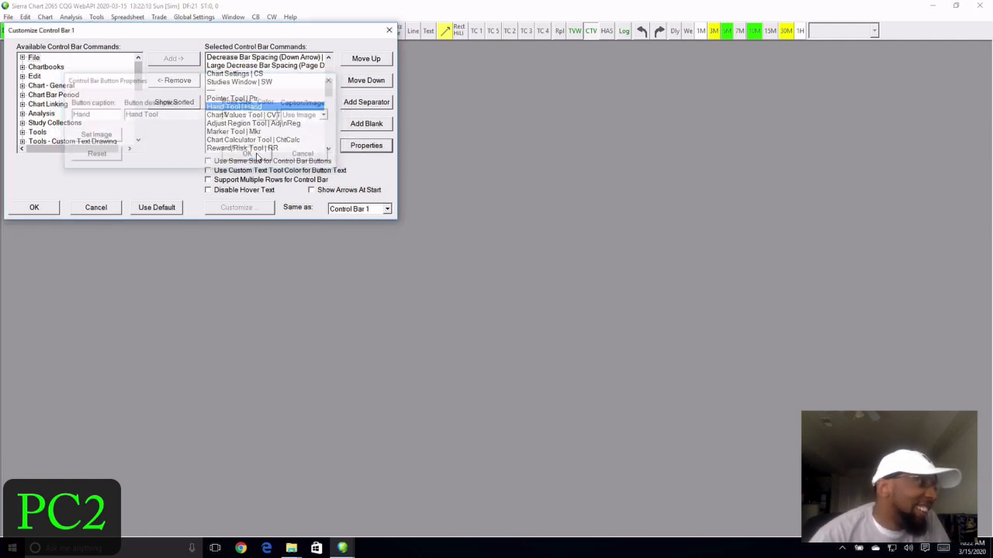
pyautogui.click(35, 209)
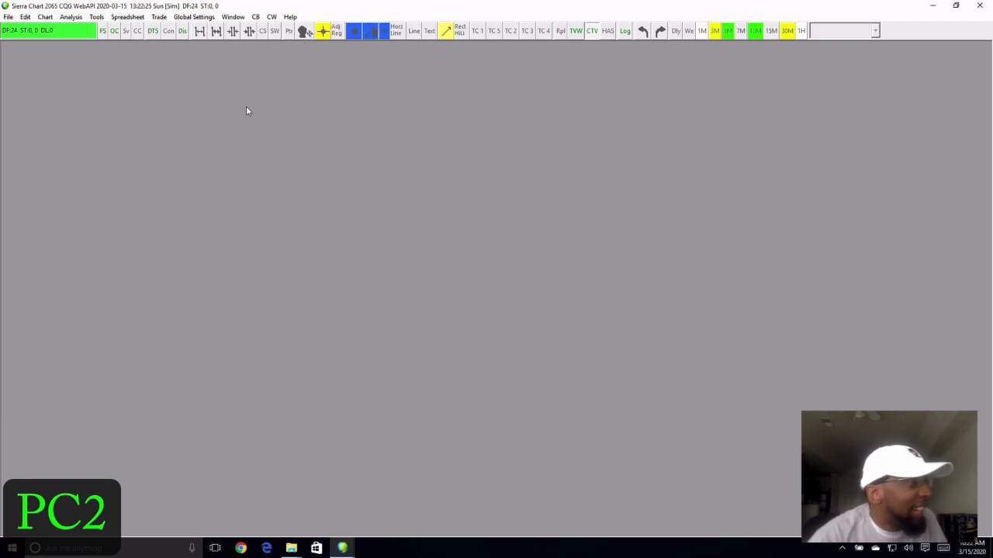
# - Open Mv3Trader_Instructor.Cht from the Google Drive folder through File > Open Chartbook
pyautogui.click(8, 17)
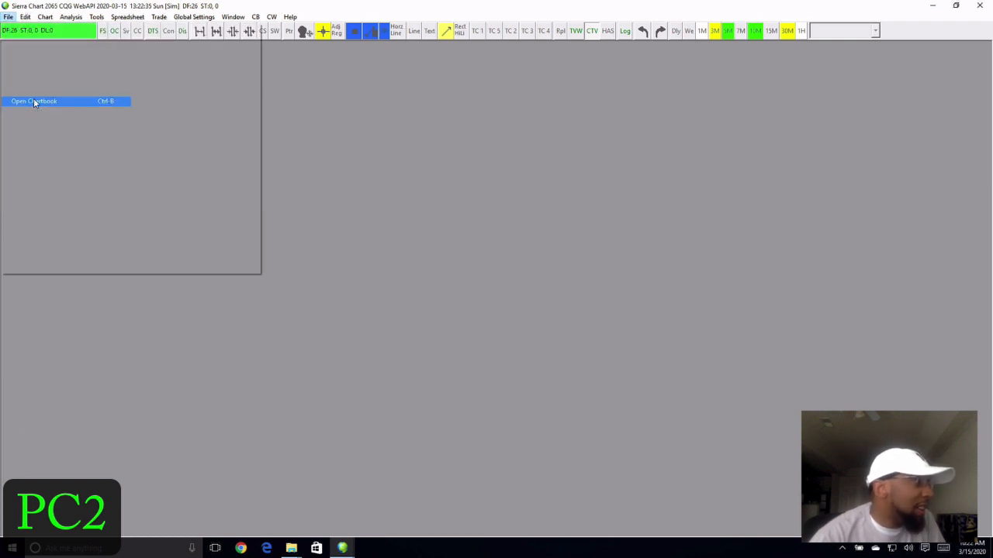
pyautogui.click(33, 101)
pyautogui.click(629, 344)
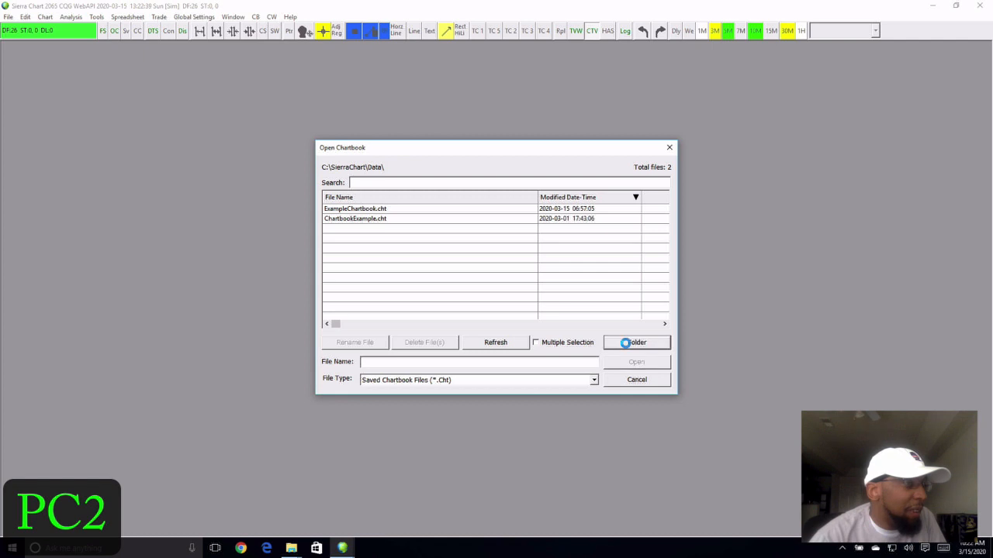
pyautogui.scroll(1, 458, 287)
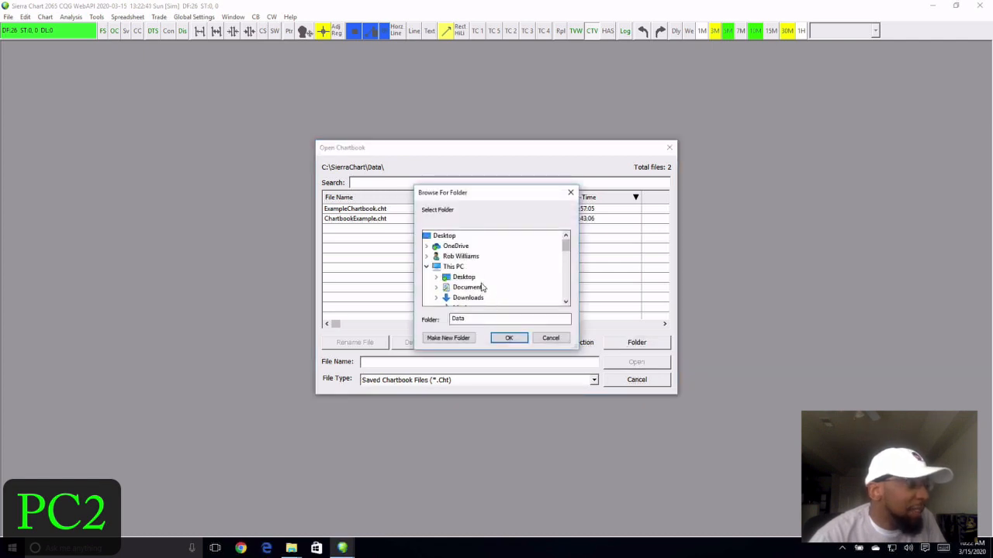
pyautogui.scroll(-5, 457, 287)
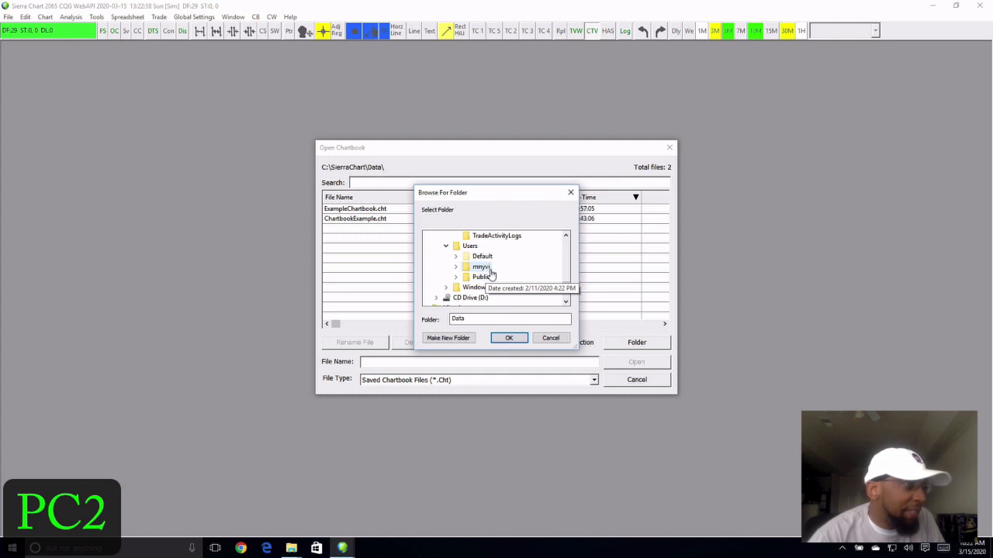
pyautogui.click(455, 268)
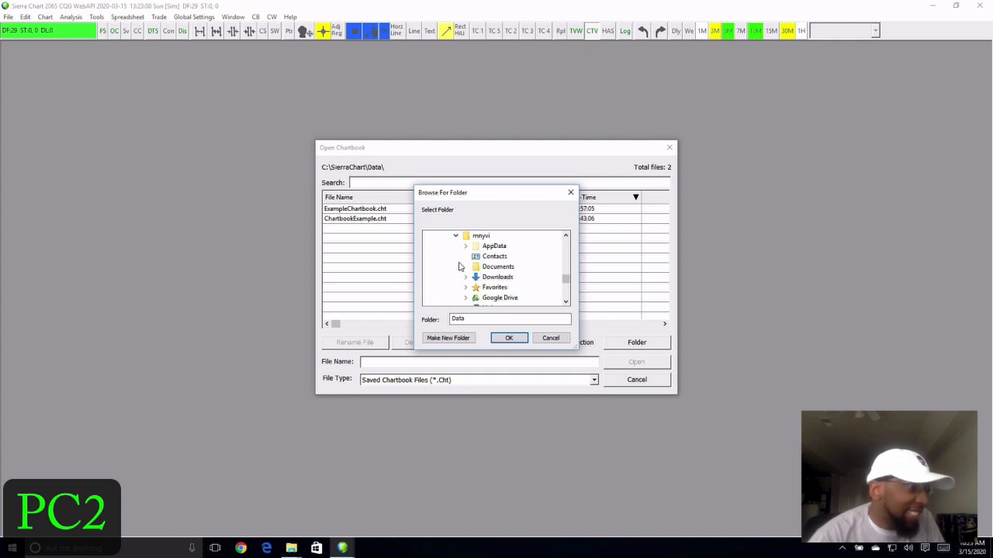
pyautogui.scroll(-1, 532, 283)
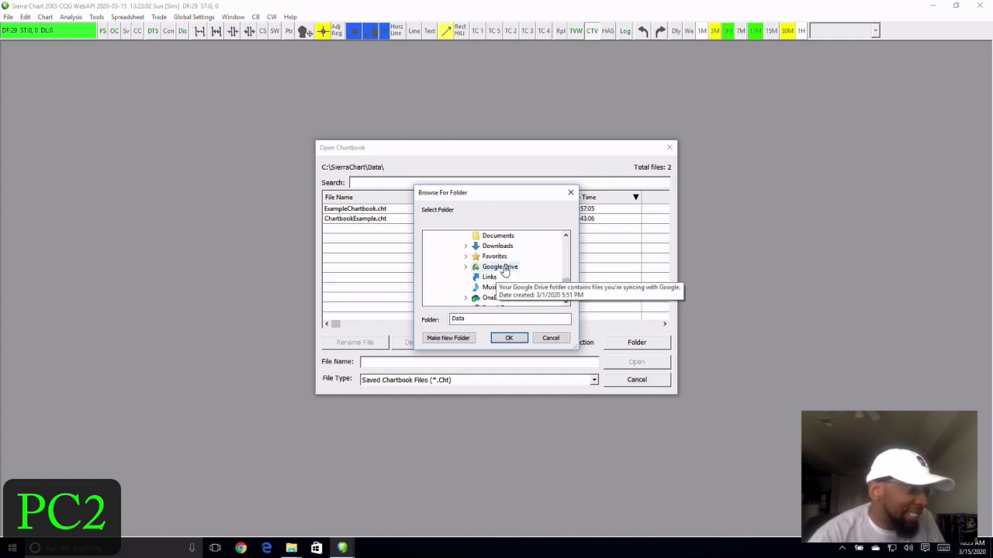
pyautogui.click(500, 267)
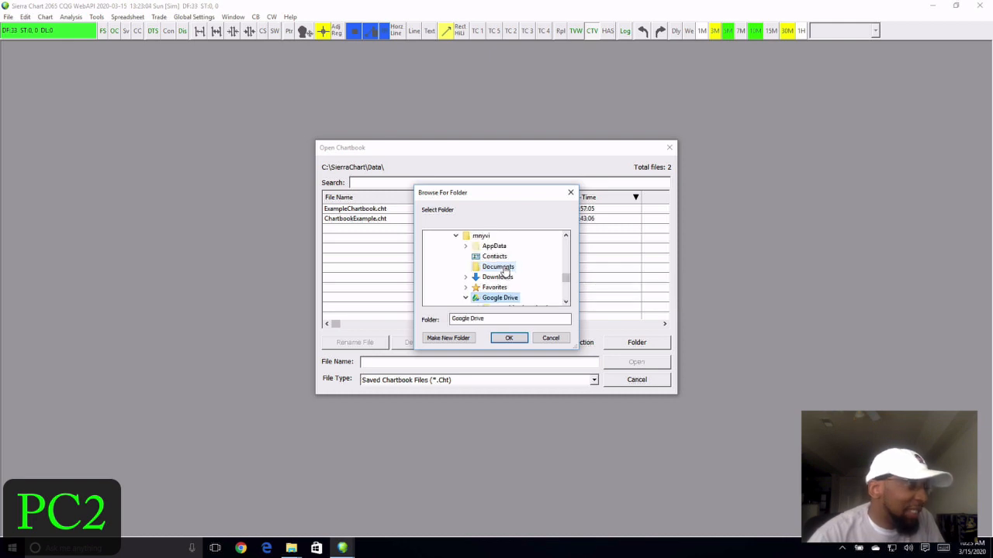
pyautogui.click(506, 337)
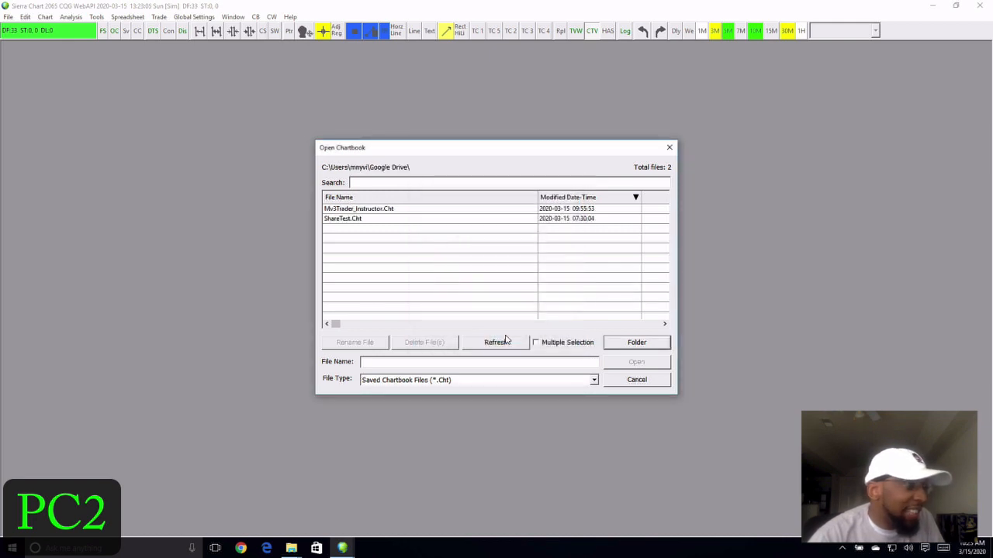
pyautogui.click(374, 209)
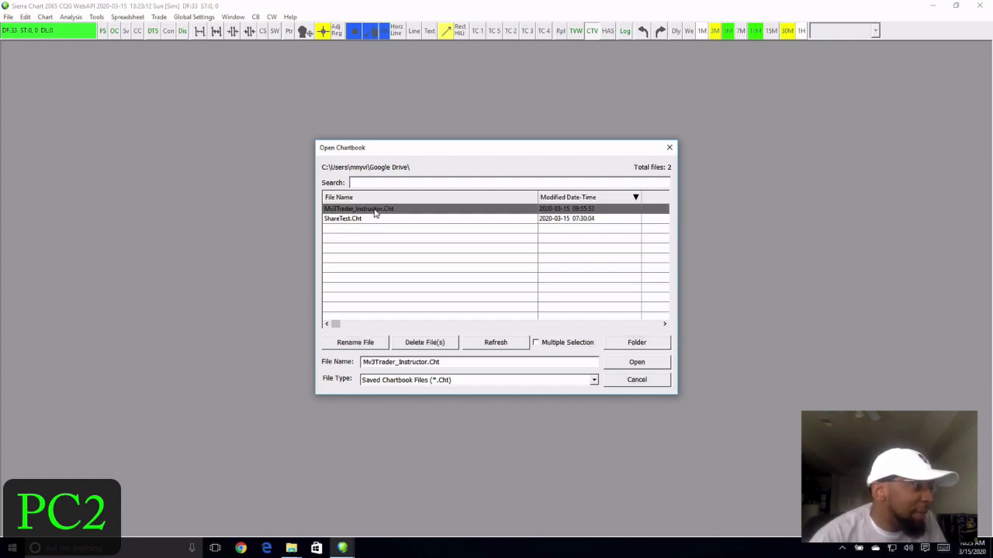
pyautogui.click(637, 363)
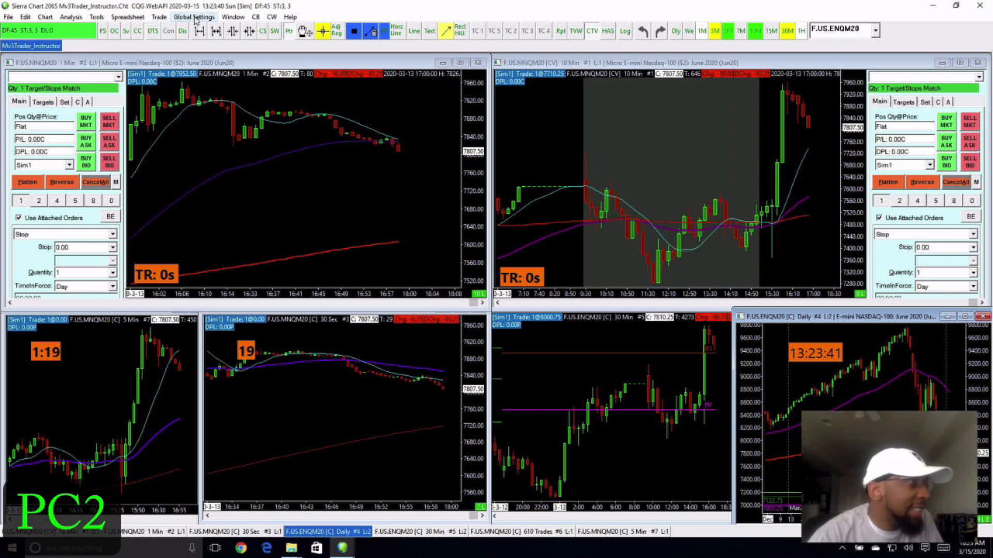
# - Remove 6 Chart NQ Trader.Cht, TripleTrader.Cht and QuadCompare_Symbols.Cht from the startup files in General Settings
pyautogui.click(196, 18)
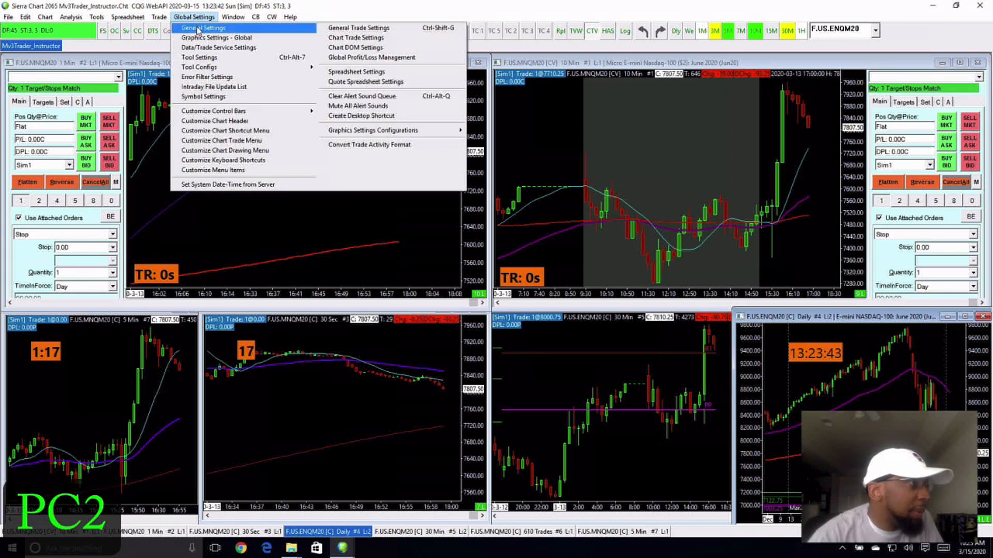
pyautogui.click(197, 29)
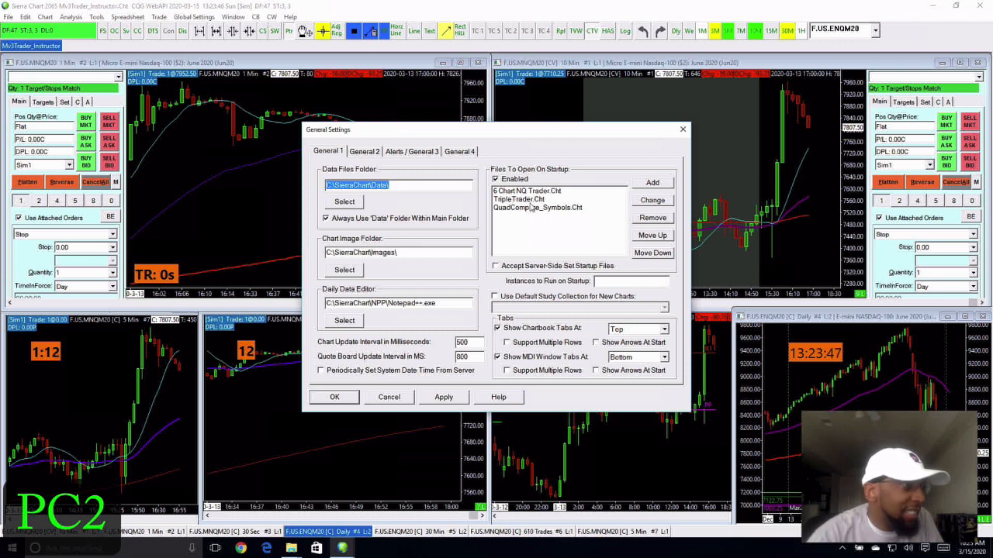
pyautogui.click(534, 193)
pyautogui.click(670, 220)
pyautogui.click(553, 193)
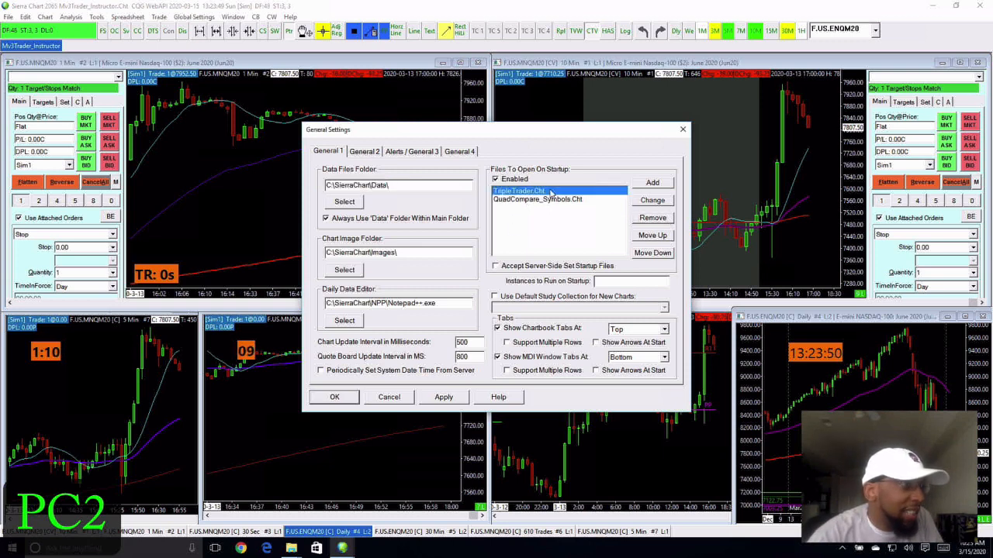
pyautogui.click(650, 219)
pyautogui.click(565, 194)
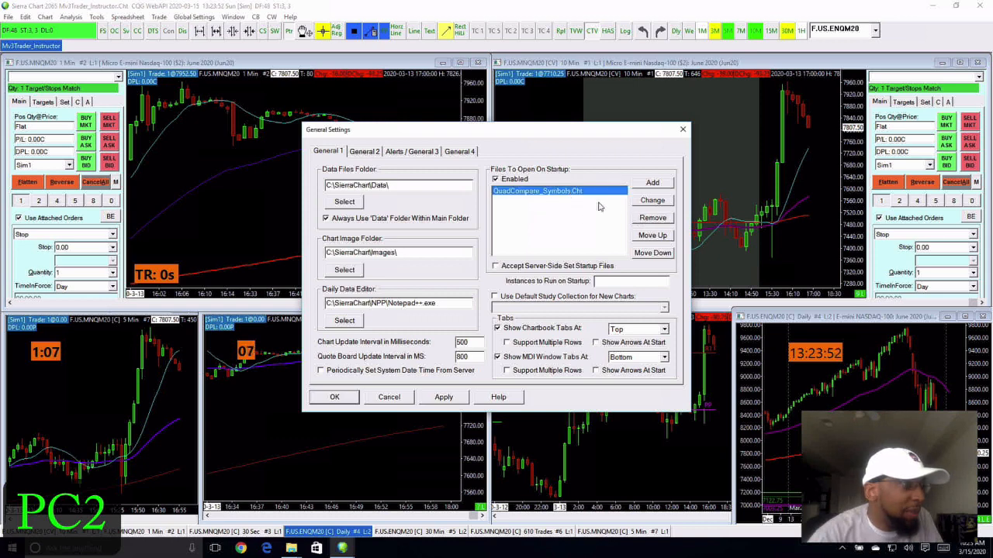
pyautogui.click(644, 220)
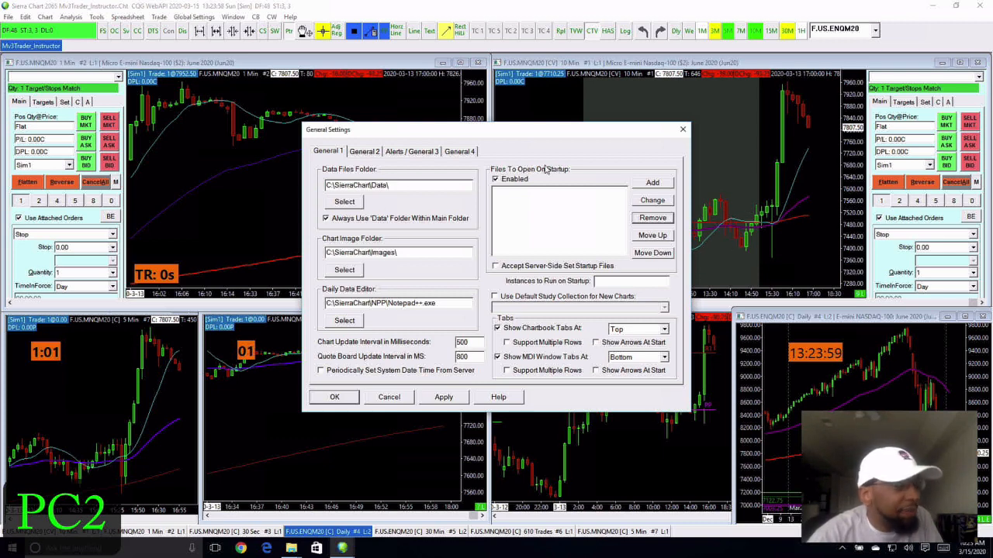
# - Add Mv3Trader_Instructor.Cht from the Google Drive folder as a startup file and save the settings
pyautogui.click(652, 183)
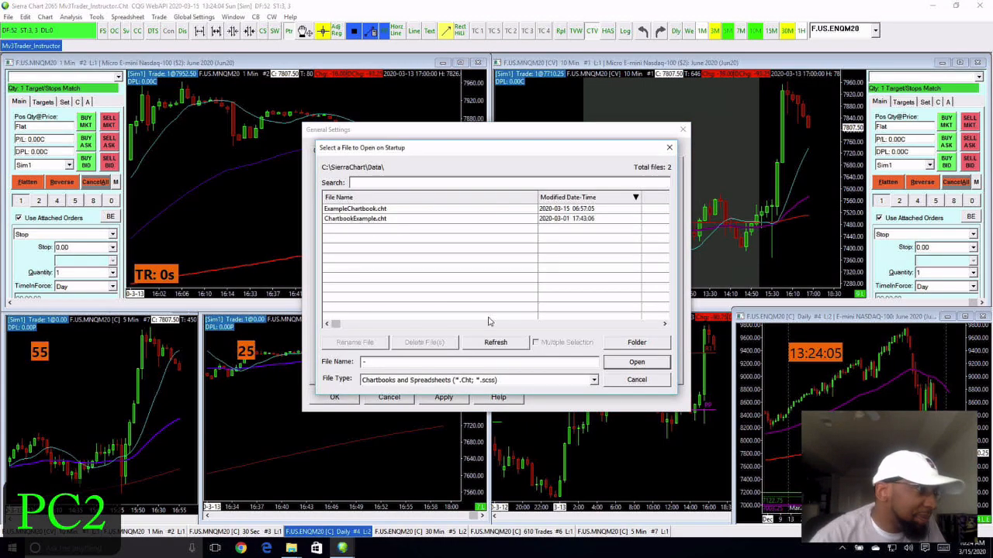
pyautogui.click(634, 343)
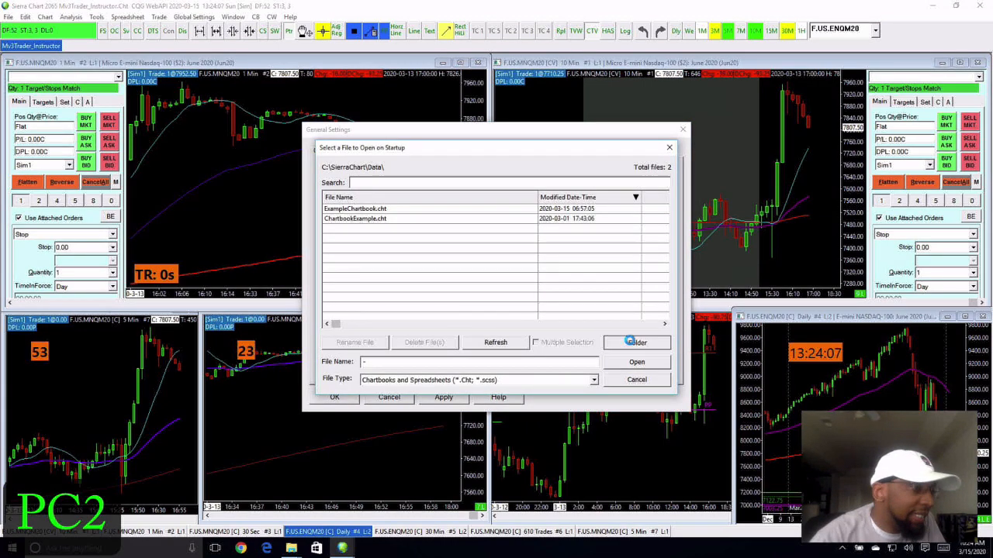
pyautogui.scroll(2, 481, 288)
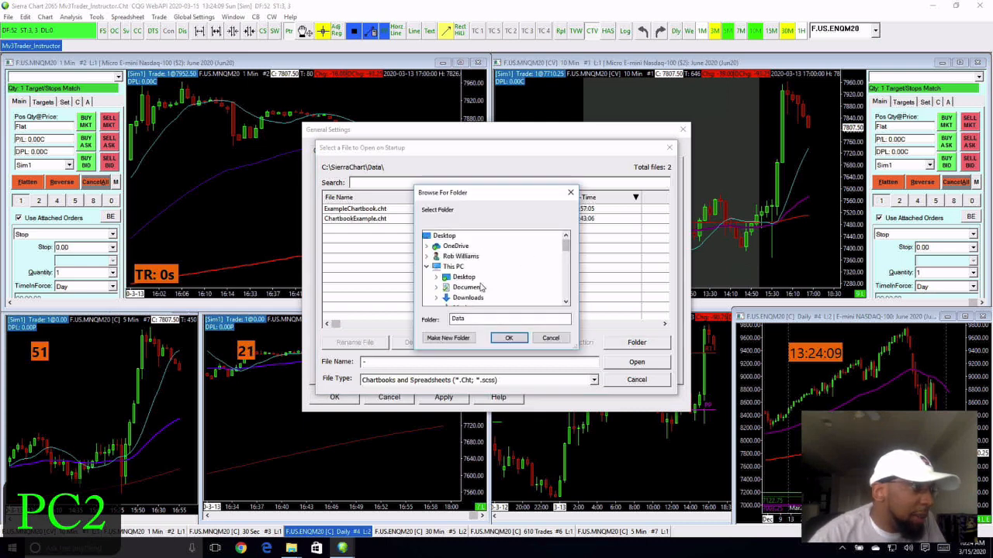
pyautogui.scroll(-2, 482, 289)
pyautogui.scroll(-5, 482, 289)
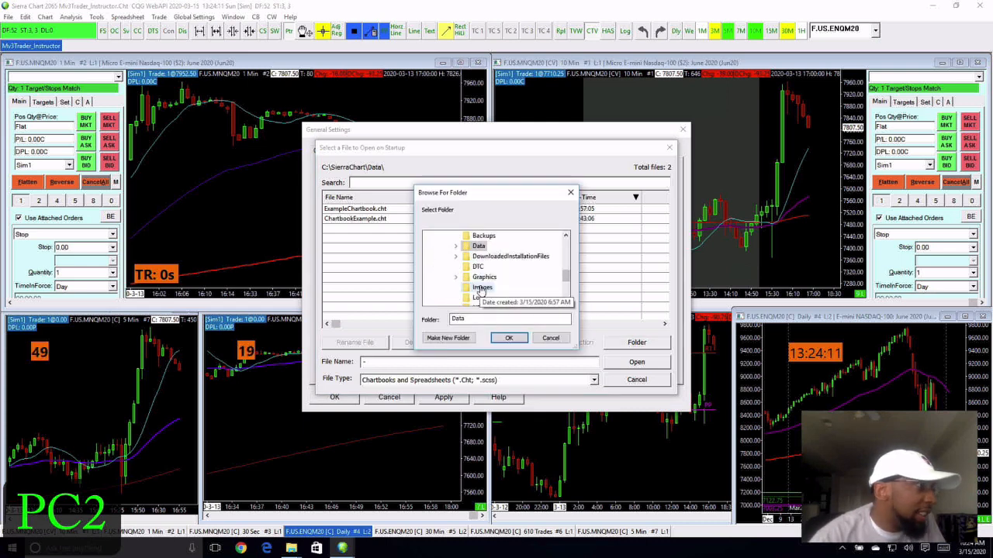
pyautogui.scroll(-6, 478, 291)
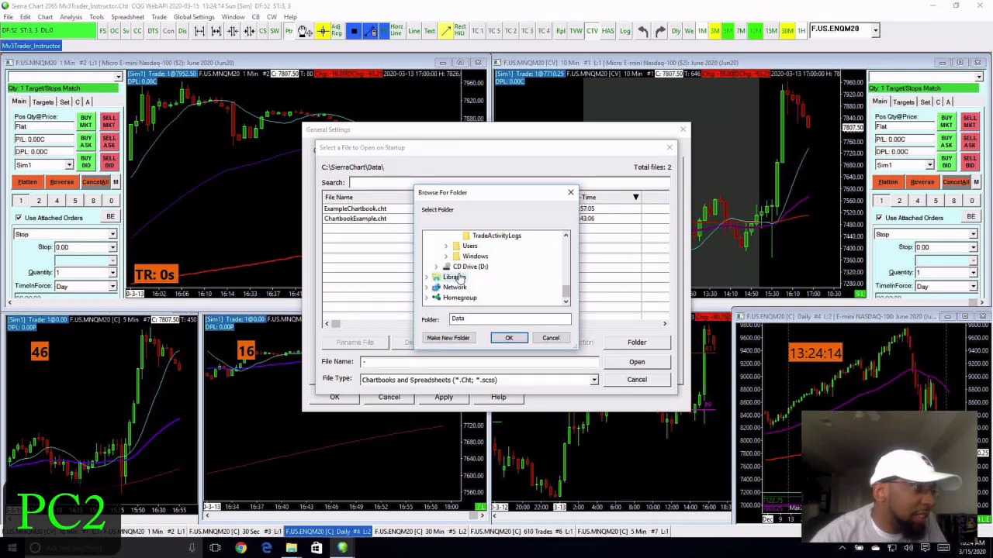
pyautogui.click(446, 246)
pyautogui.doubleClick(466, 269)
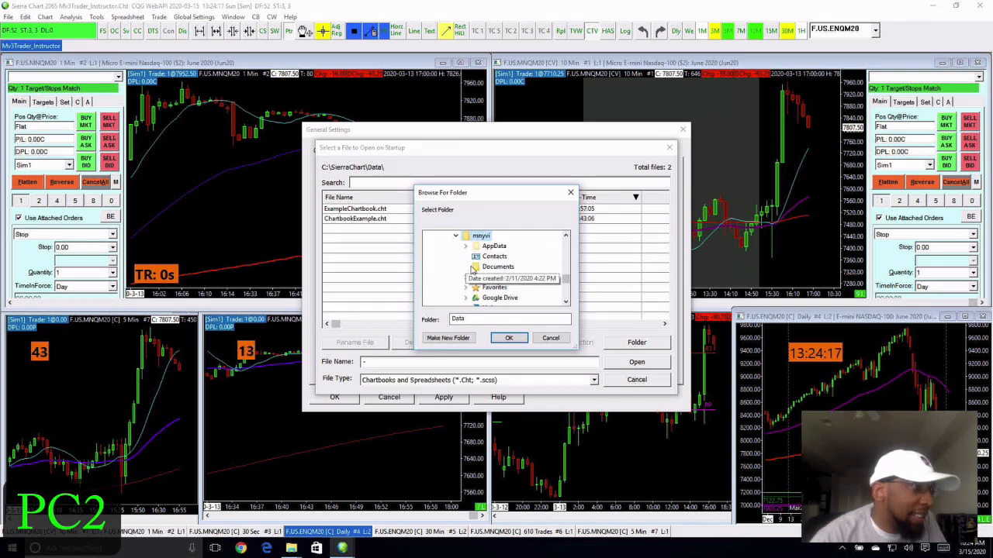
pyautogui.click(495, 298)
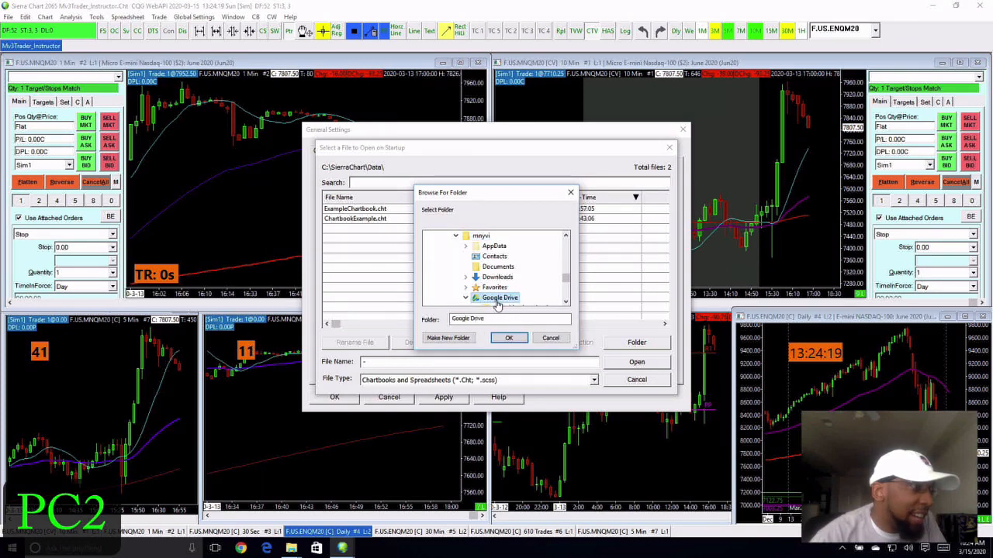
pyautogui.click(506, 339)
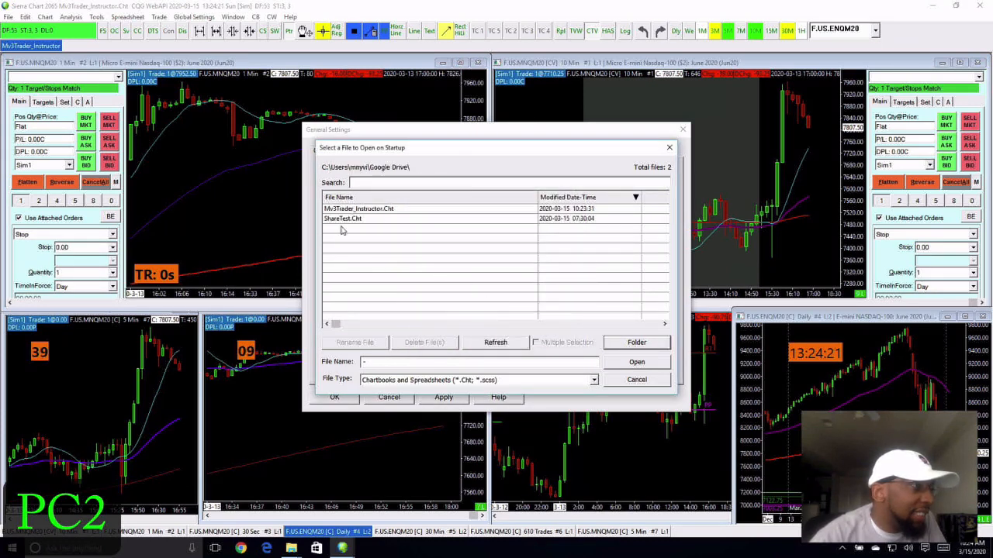
pyautogui.click(375, 210)
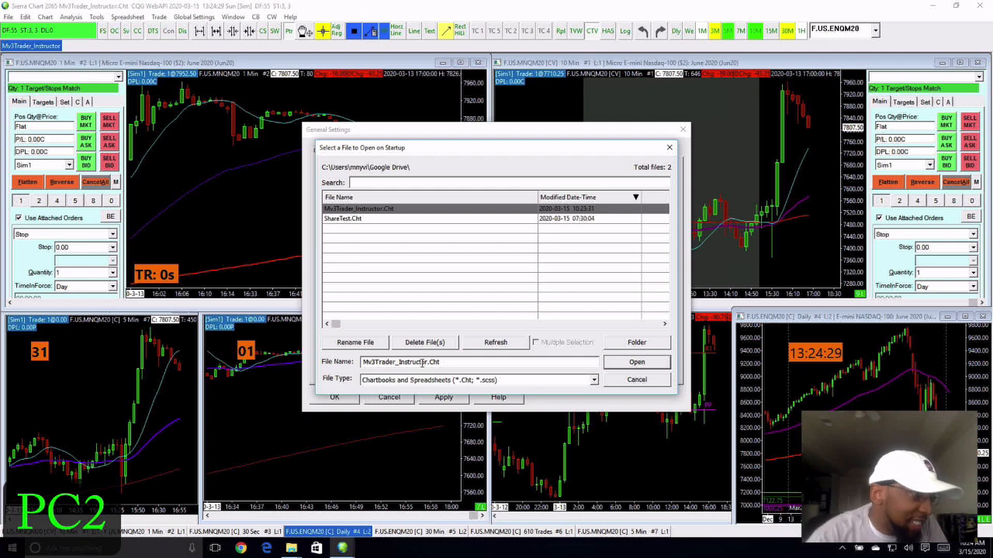
pyautogui.click(649, 366)
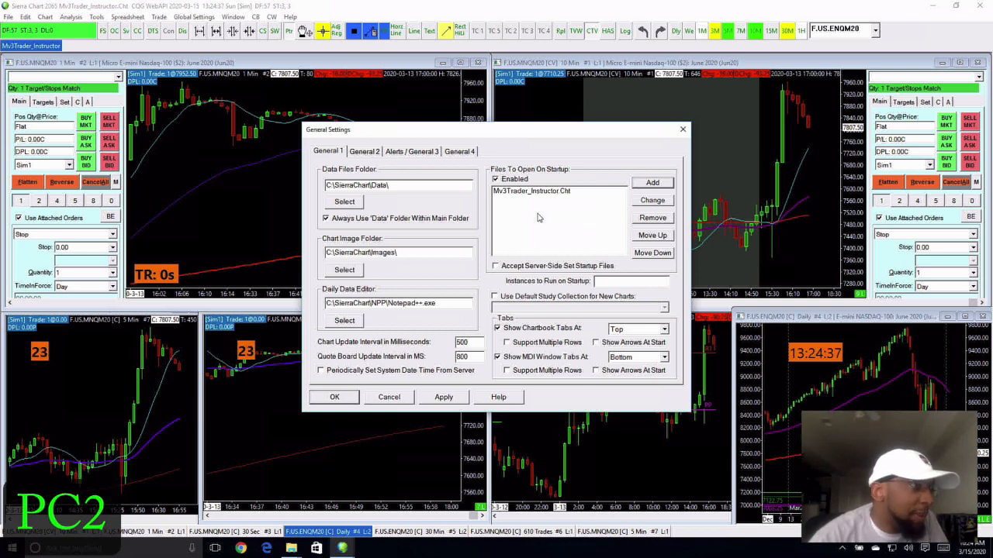
pyautogui.click(334, 397)
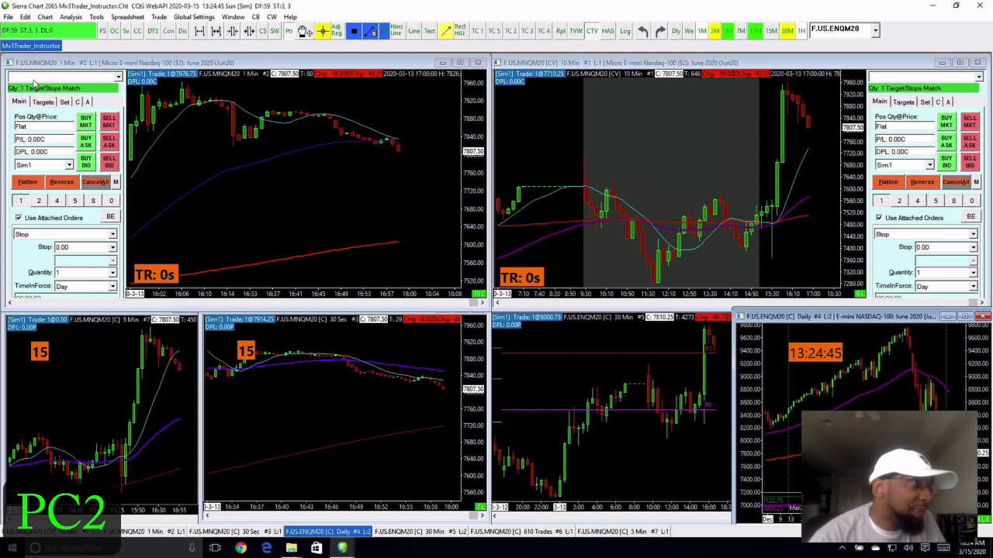
# - Close Sierra Chart saving everything, then relaunch it from the desktop shortcut
pyautogui.click(979, 6)
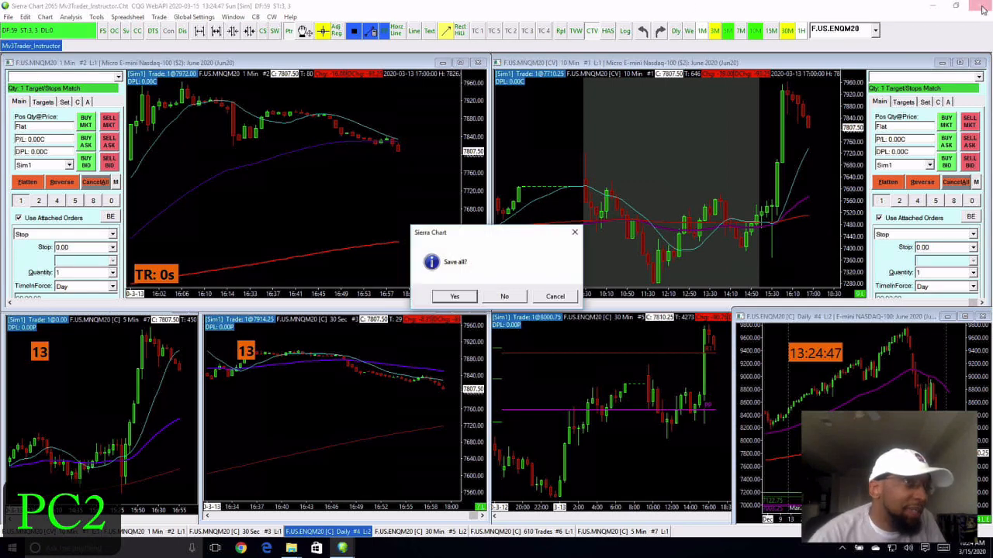
pyautogui.click(439, 296)
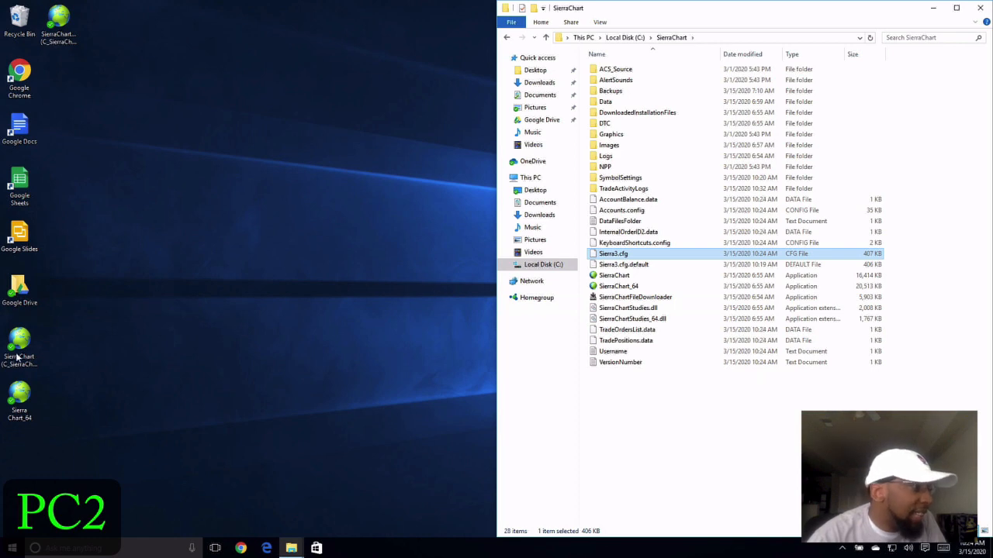
pyautogui.doubleClick(35, 347)
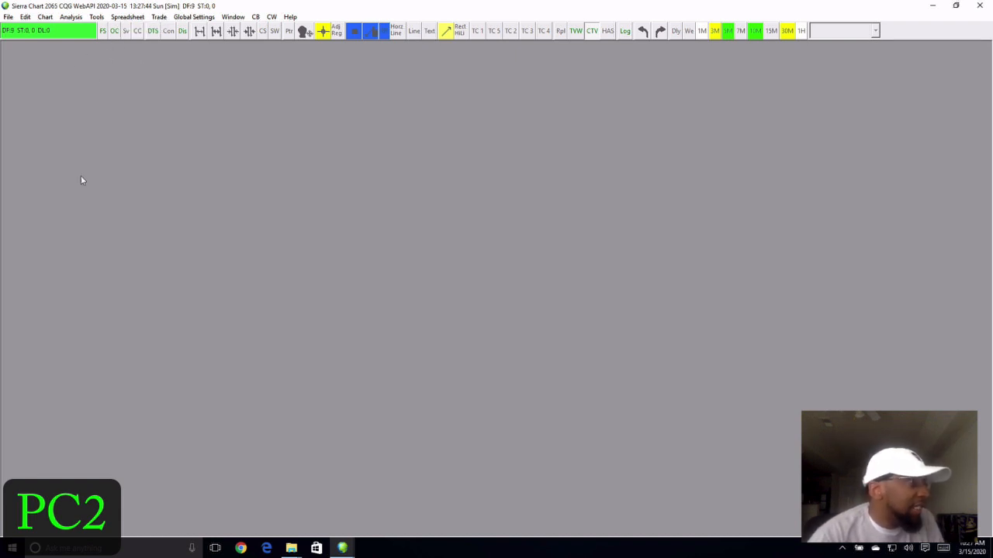
# - Reopen Mv3Trader_Instructor.Cht from the recent files list, then close the chartbook saving its changes
pyautogui.click(7, 17)
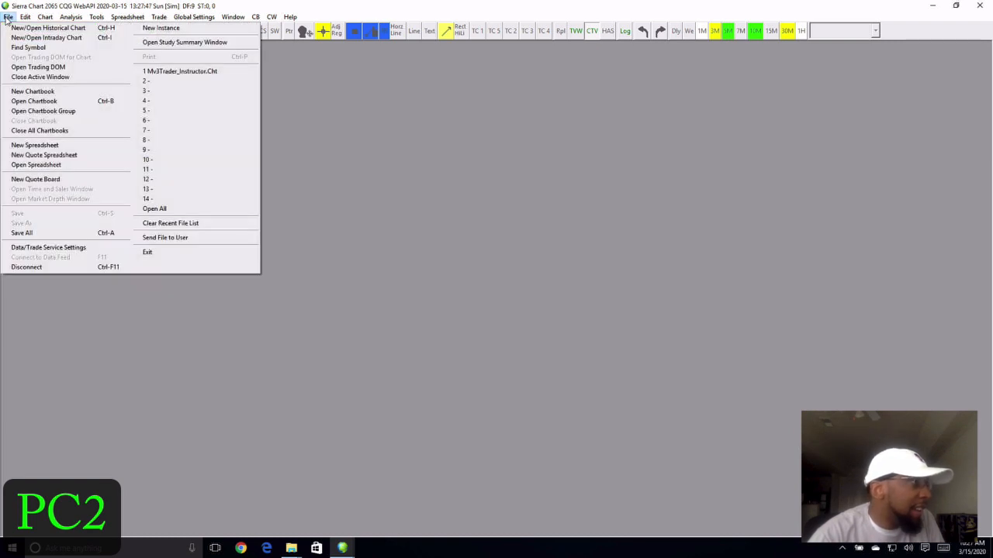
pyautogui.click(187, 71)
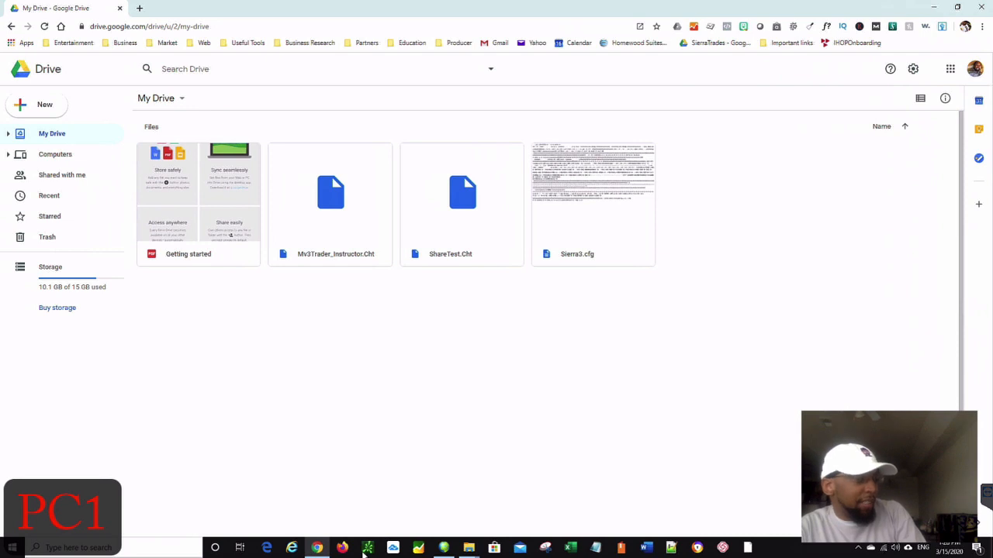
pyautogui.click(444, 547)
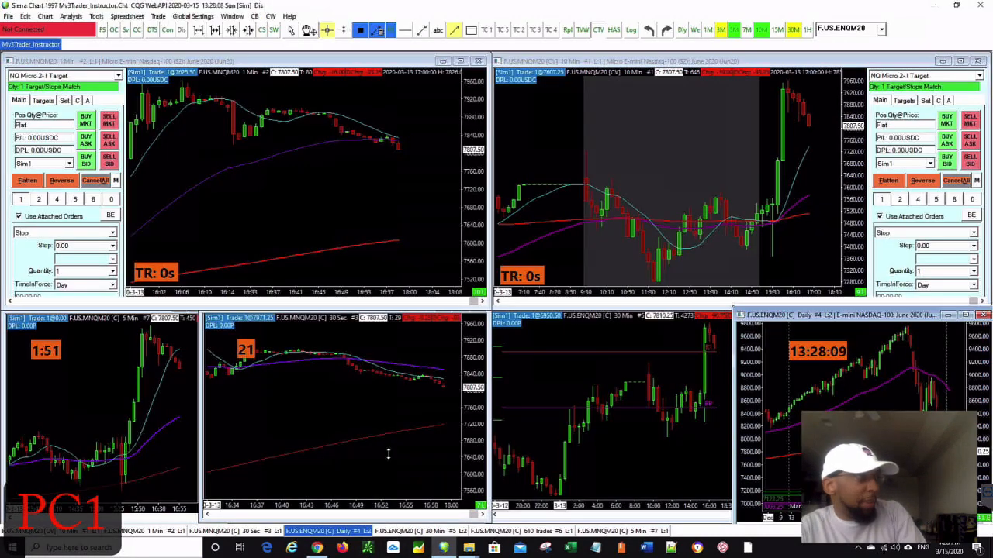
pyautogui.click(136, 32)
pyautogui.click(481, 294)
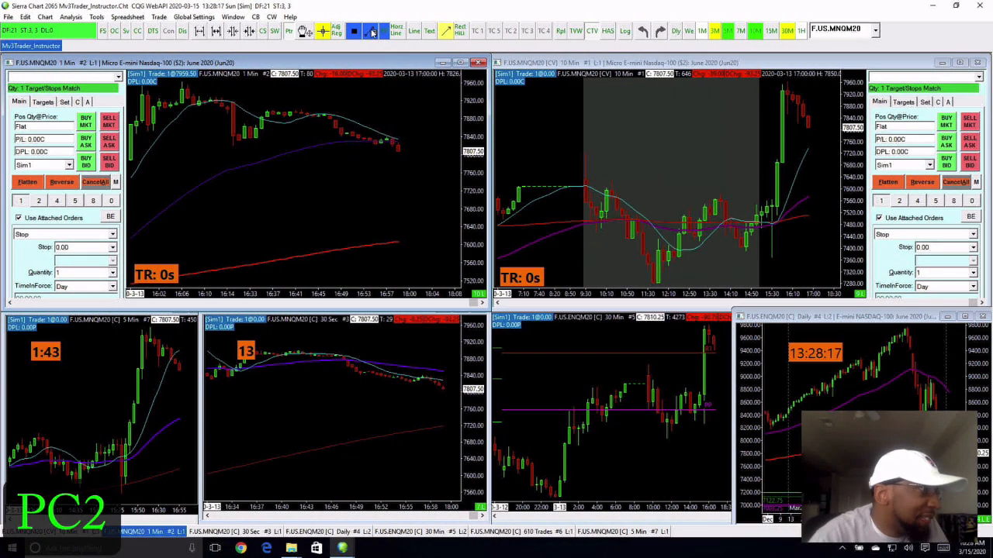
# - Draw a green line under the 1-minute chart's recent lows and extend it to the right
pyautogui.click(371, 32)
pyautogui.moveTo(200, 141); pyautogui.dragTo(256, 151)
pyautogui.moveTo(350, 153); pyautogui.dragTo(422, 152)
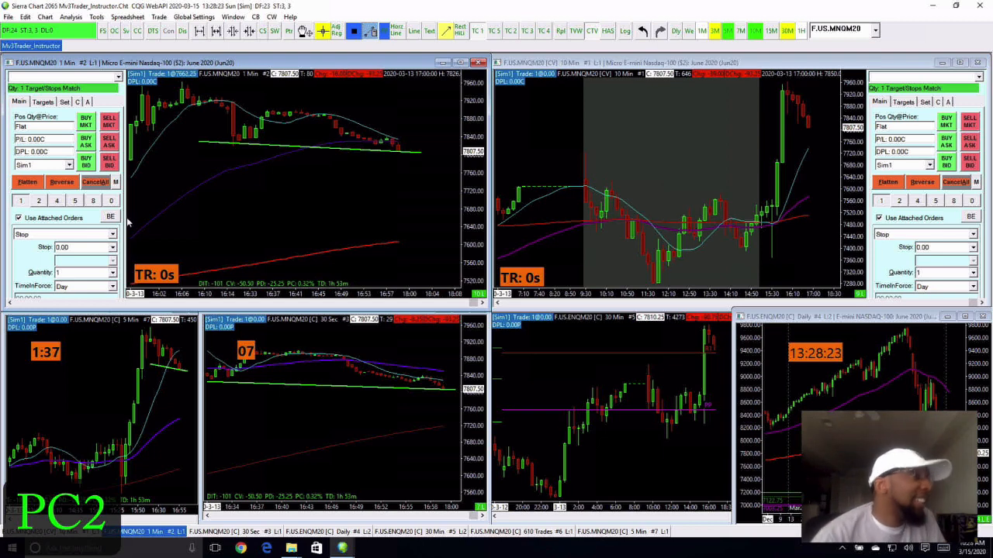
pyautogui.click(373, 32)
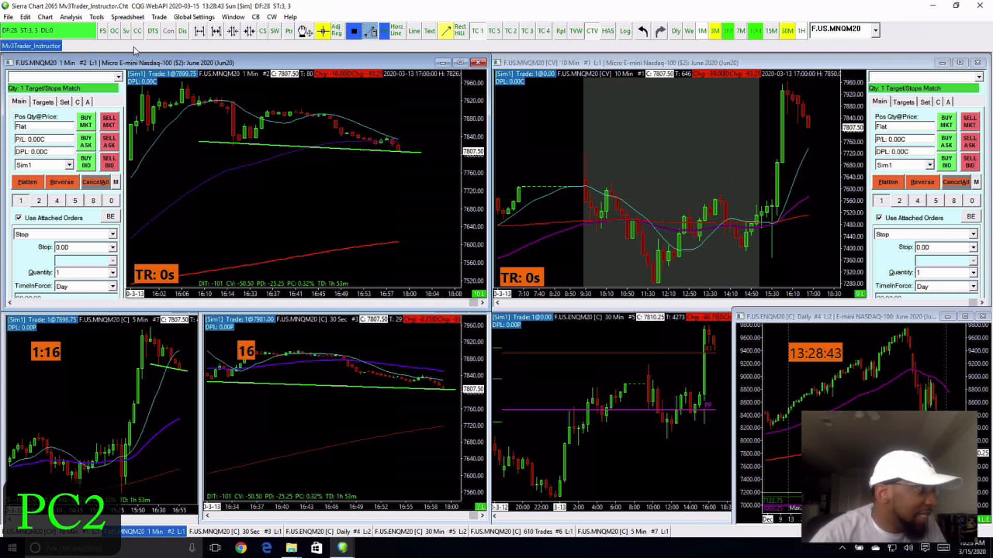
pyautogui.moveTo(290, 550)
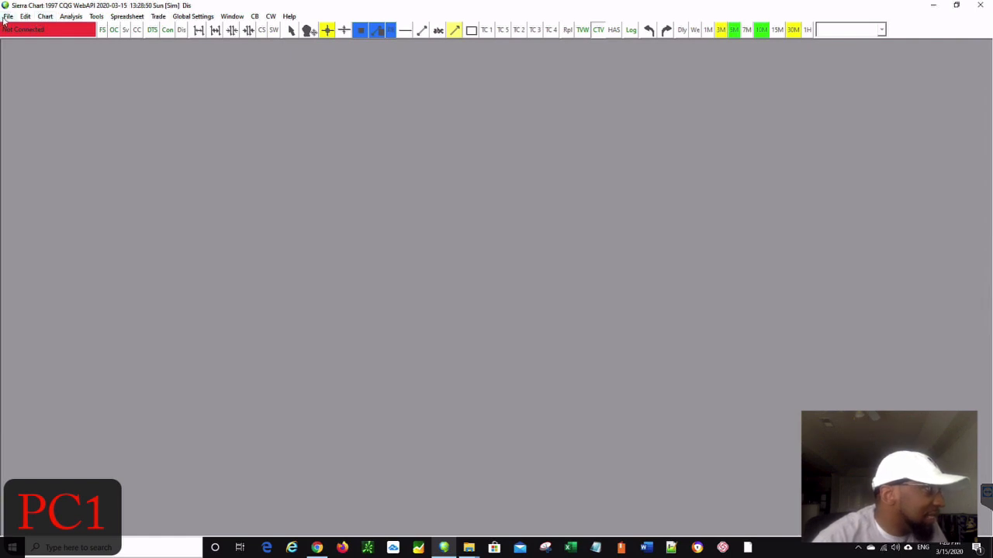
# - Open Mv3Trader_Instructor.Cht from C:\Users\Admin\Google Drive\ in Sierra Chart
pyautogui.click(7, 17)
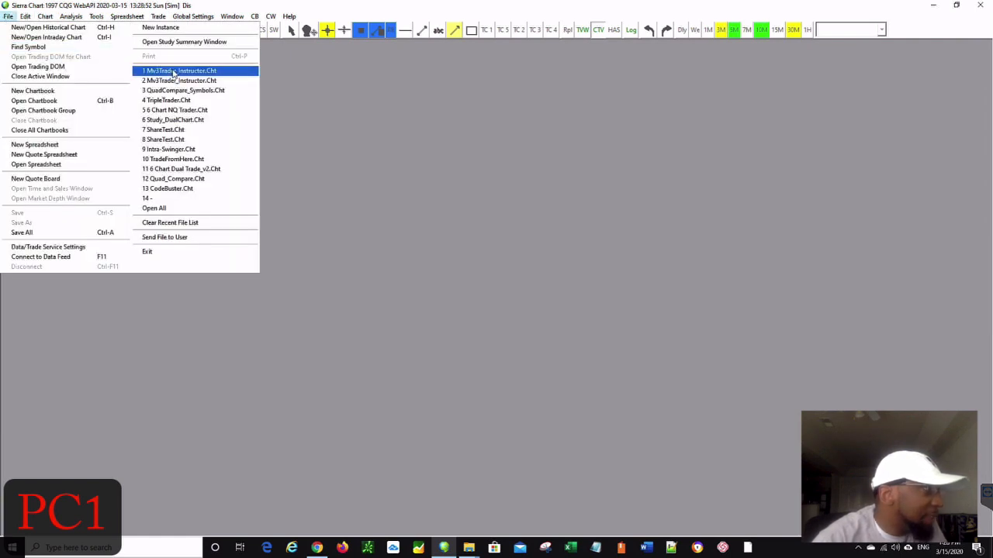
pyautogui.click(327, 119)
pyautogui.click(114, 30)
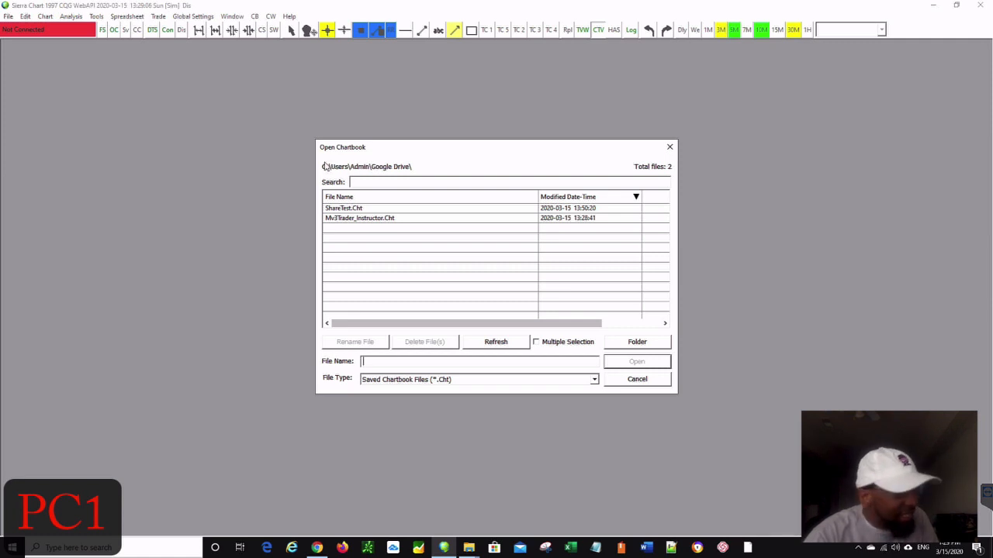
pyautogui.moveTo(313, 159)
pyautogui.mouseDown()
pyautogui.moveTo(363, 178)
pyautogui.moveTo(423, 173)
pyautogui.mouseUp()
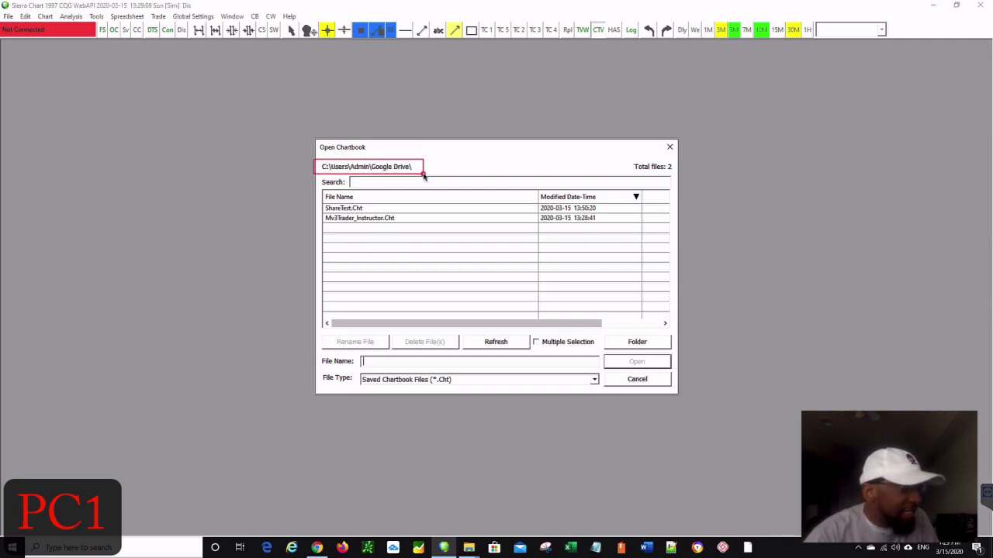
pyautogui.click(360, 219)
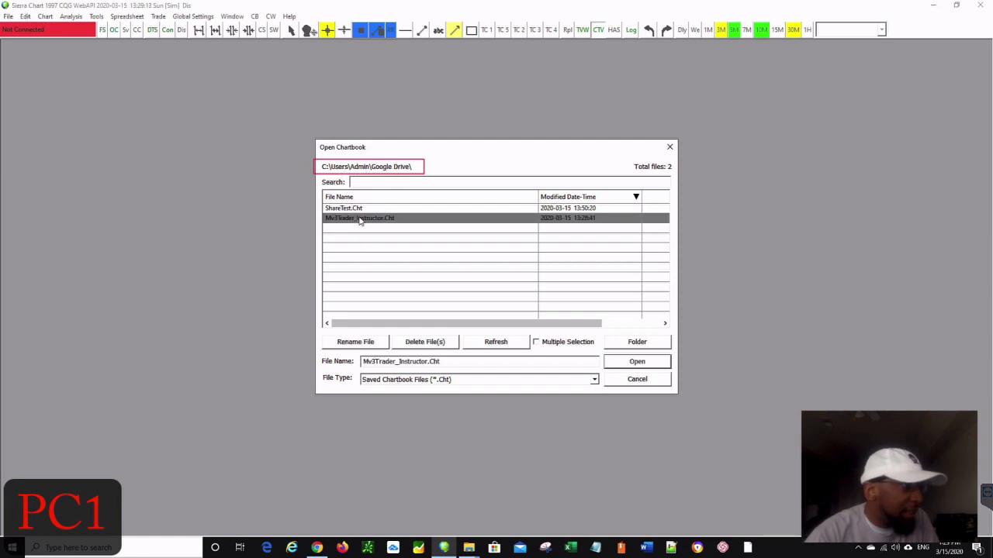
pyautogui.click(622, 365)
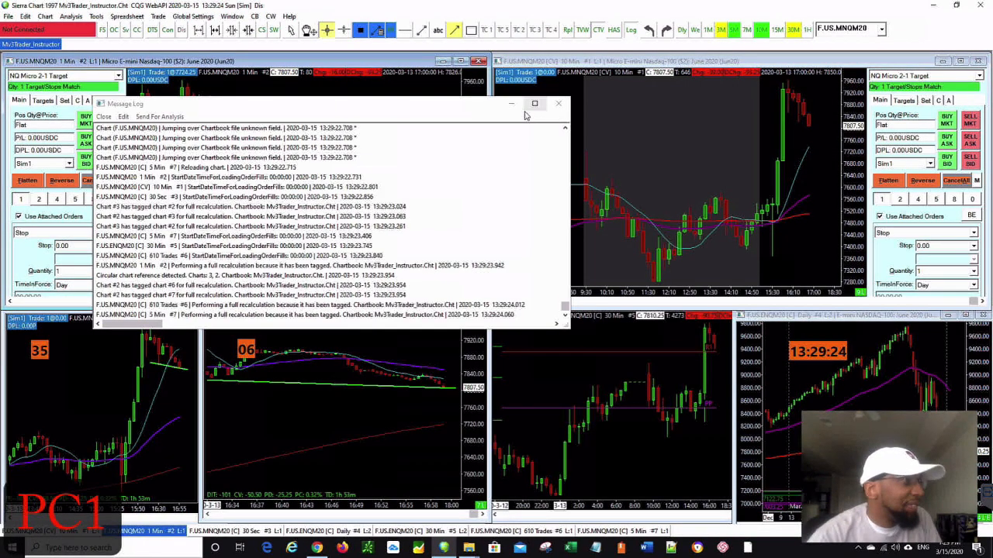
# - Close the message log to reveal the synced green lines on the 1-minute, 30-second and 5-minute charts
pyautogui.click(556, 105)
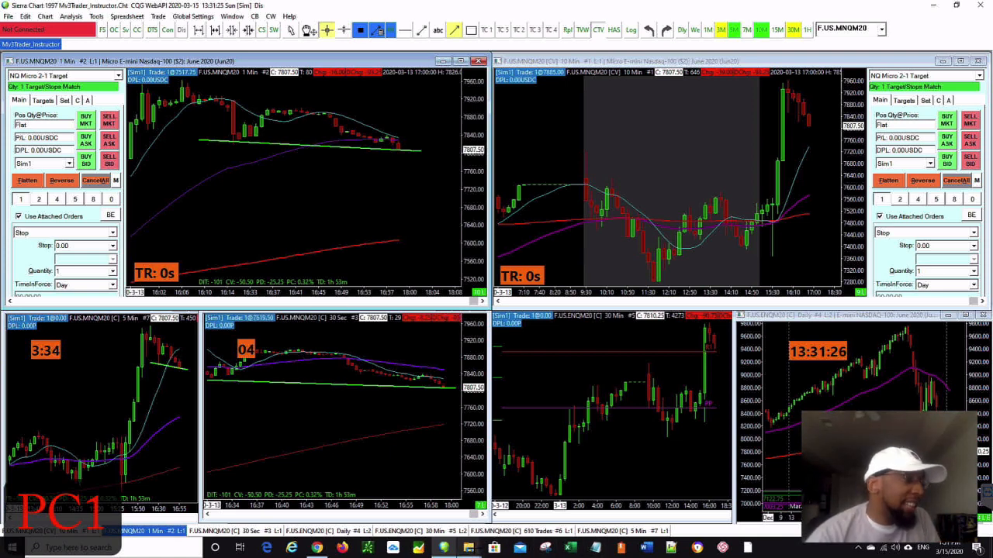
pyautogui.moveTo(444, 547)
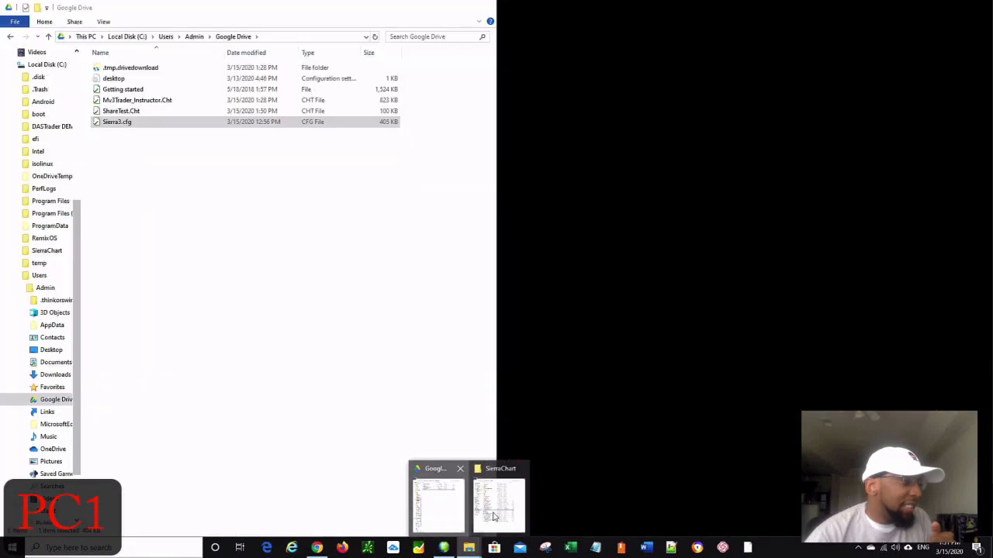
# - Show the SierraChart folder beside the Google Drive folder, then return to My Drive in Chrome
pyautogui.click(438, 496)
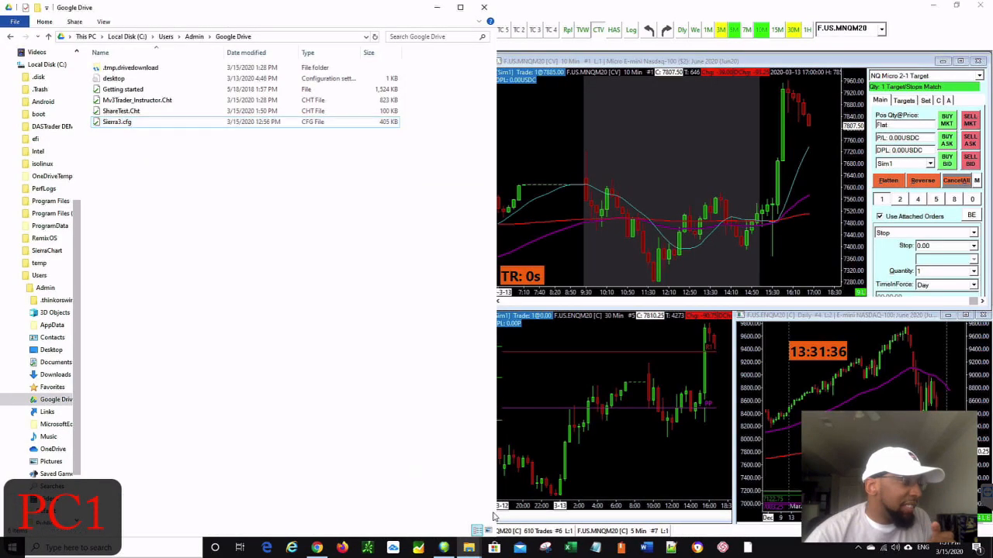
pyautogui.moveTo(491, 550)
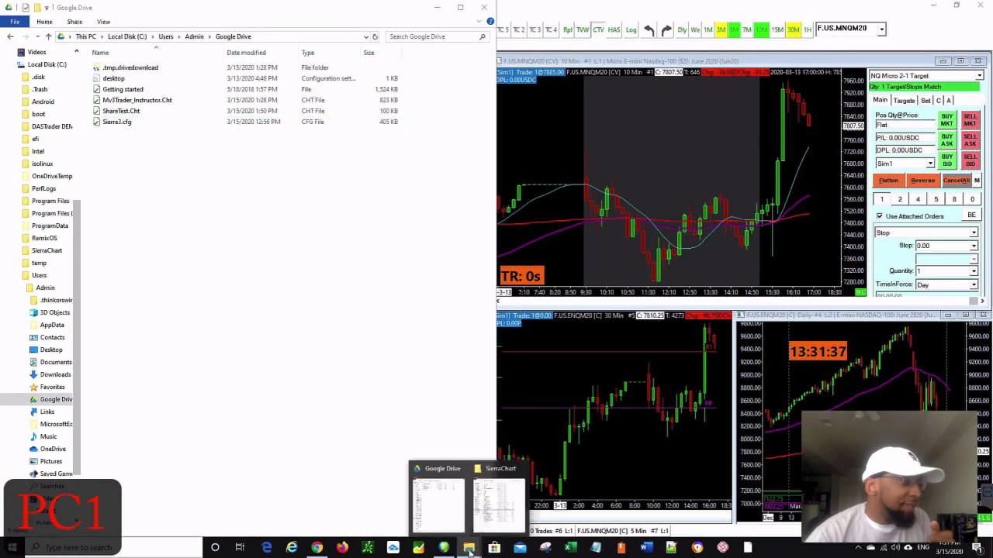
pyautogui.click(511, 508)
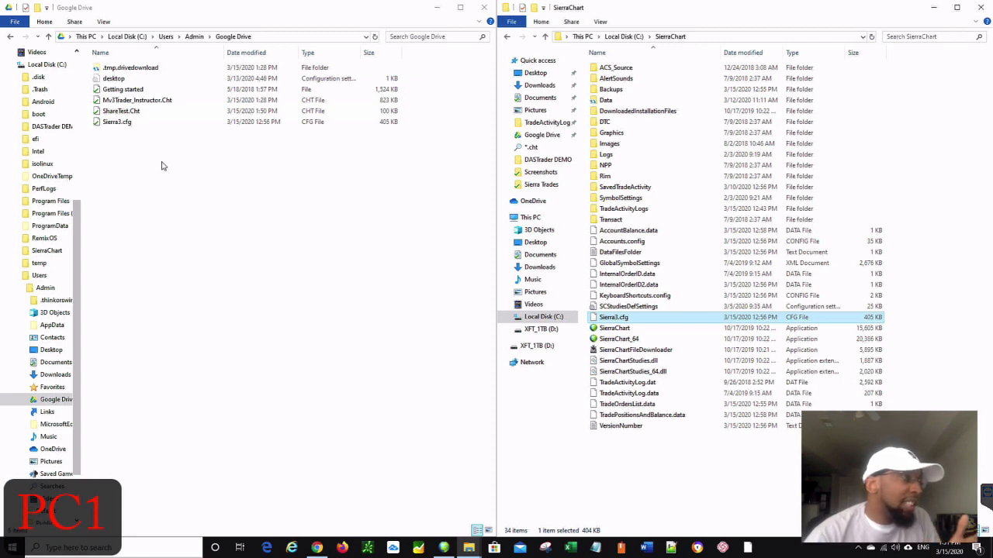
pyautogui.click(318, 549)
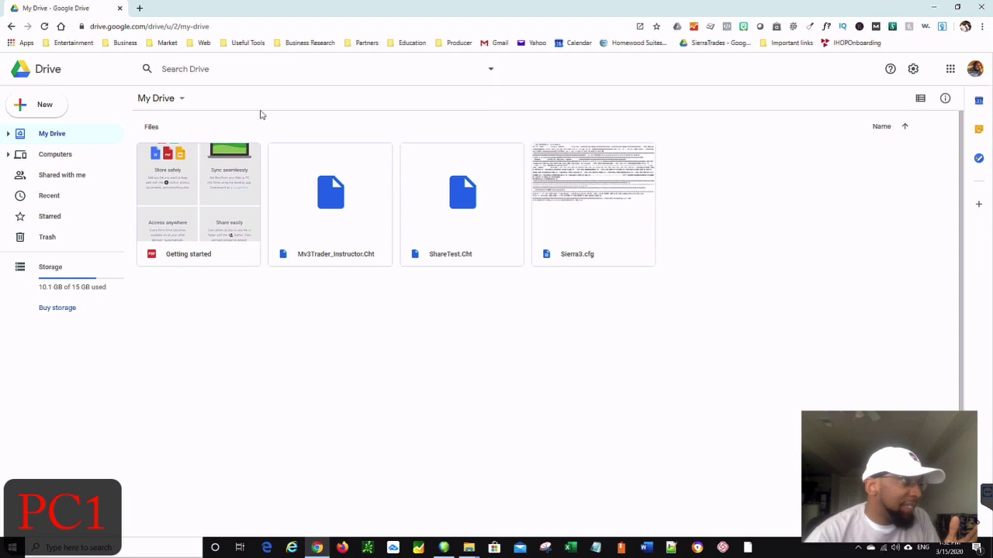
# - Search Google for 'synch folders windows 10' and highlight SyncToy in the guide
pyautogui.click(139, 8)
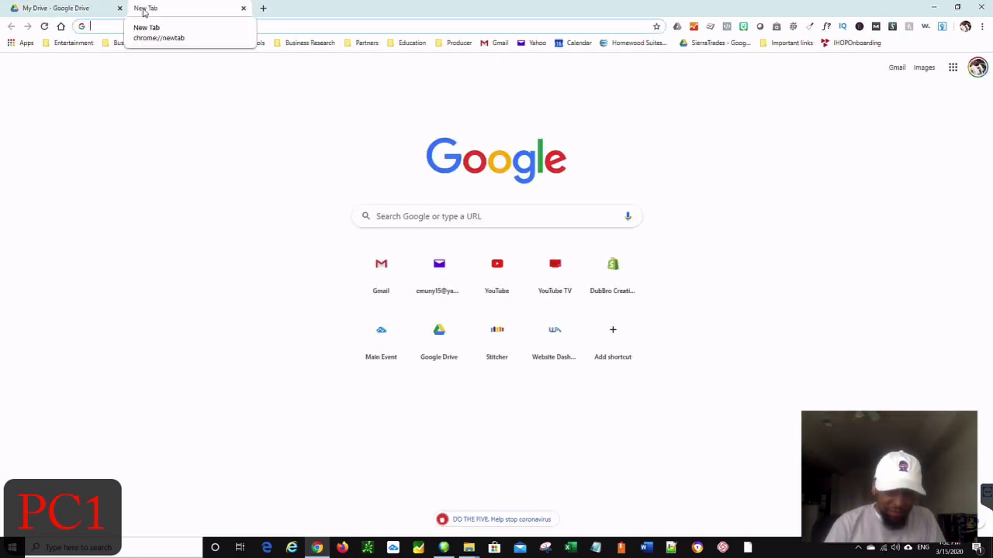
pyautogui.write('synch')
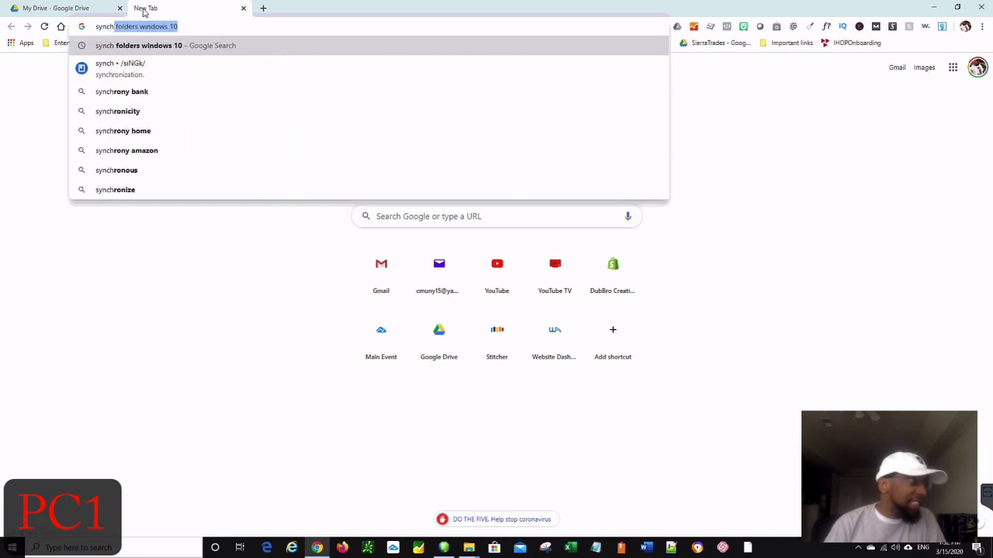
pyautogui.press('Return')
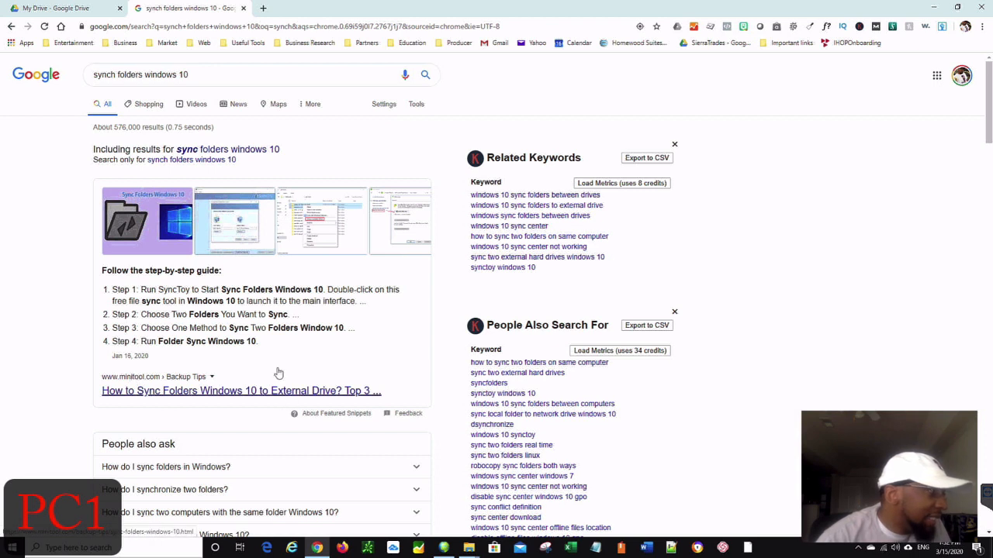
pyautogui.moveTo(158, 289); pyautogui.dragTo(209, 290)
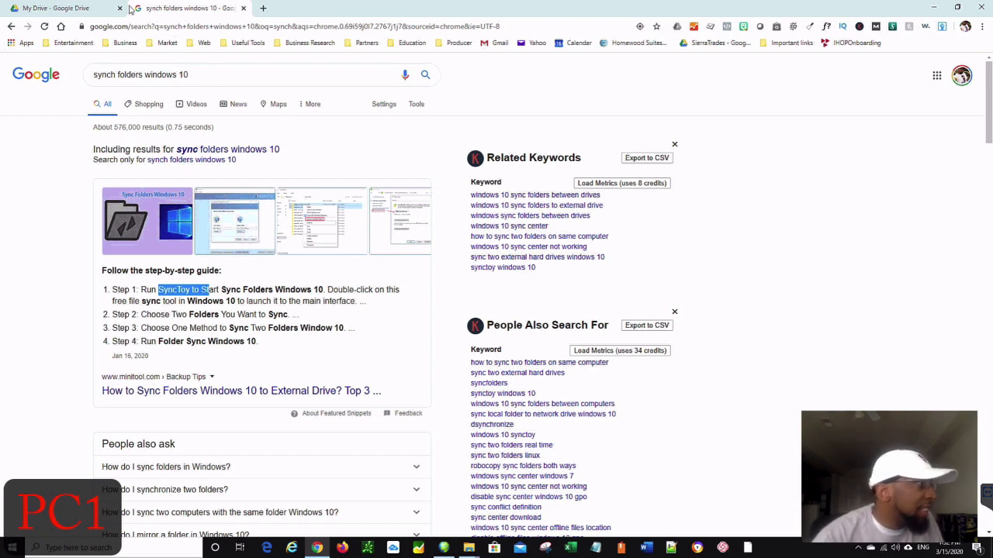
# - Return to the My Drive tab and bring the local Google Drive folder window forward
pyautogui.click(39, 8)
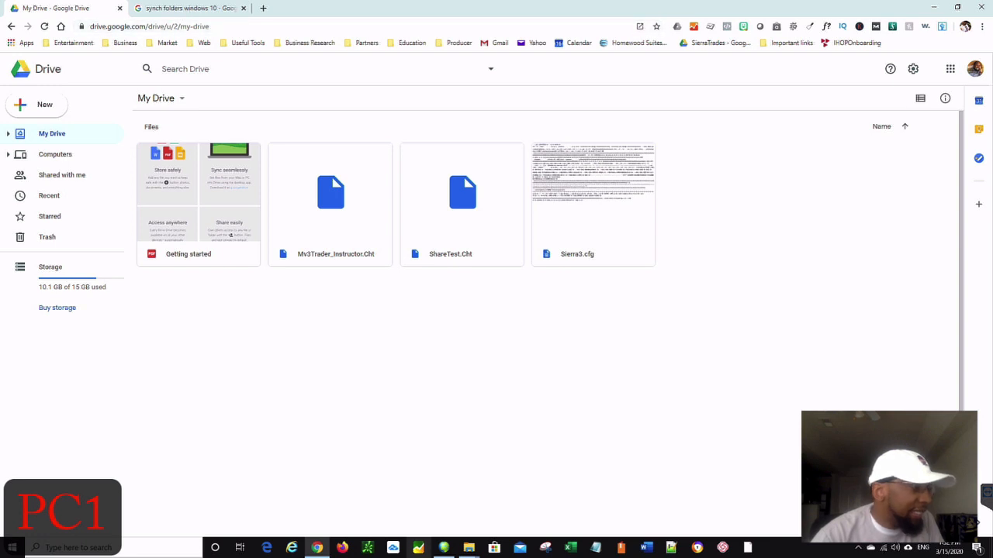
pyautogui.moveTo(469, 547)
pyautogui.click(521, 508)
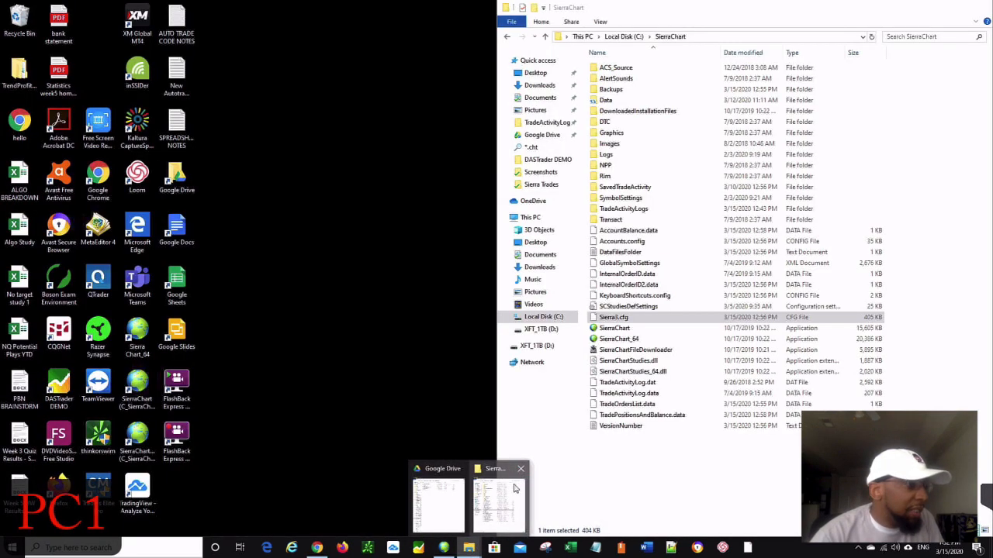
# - Bring the SierraChart folder window, listing Sierra3.cfg, up beside the Google Drive folder
pyautogui.click(515, 490)
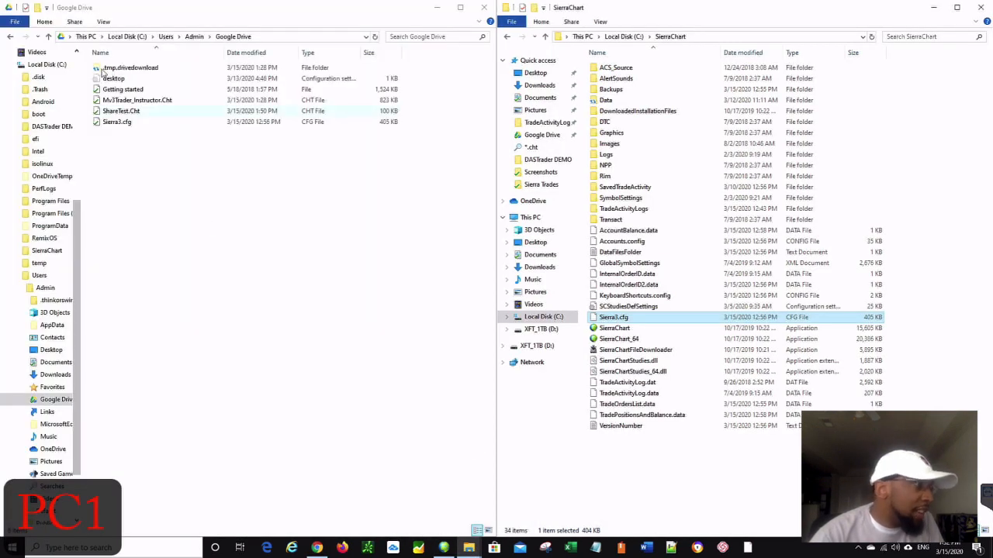